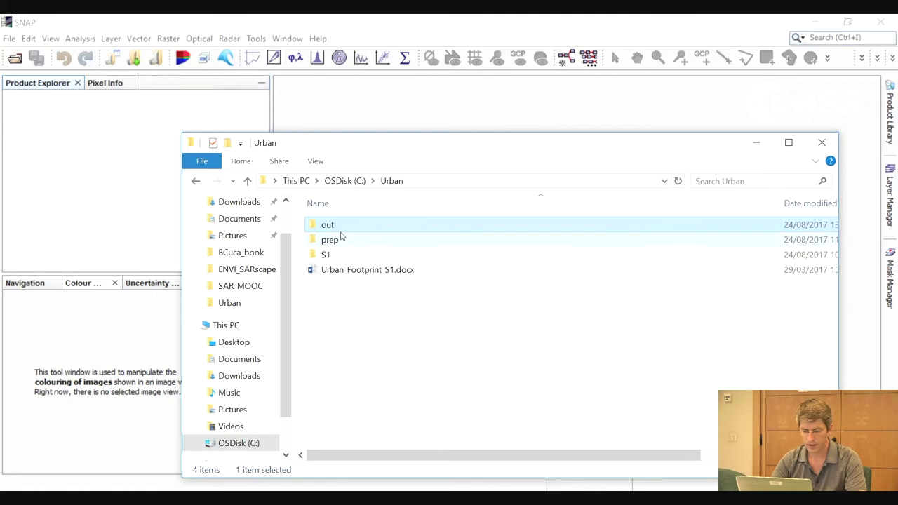
Load both zipped S1A_IW_SLC products, dated 20160102 and 20160126, from C:\Urban\S1 into SNAP.
double_click(327, 254)
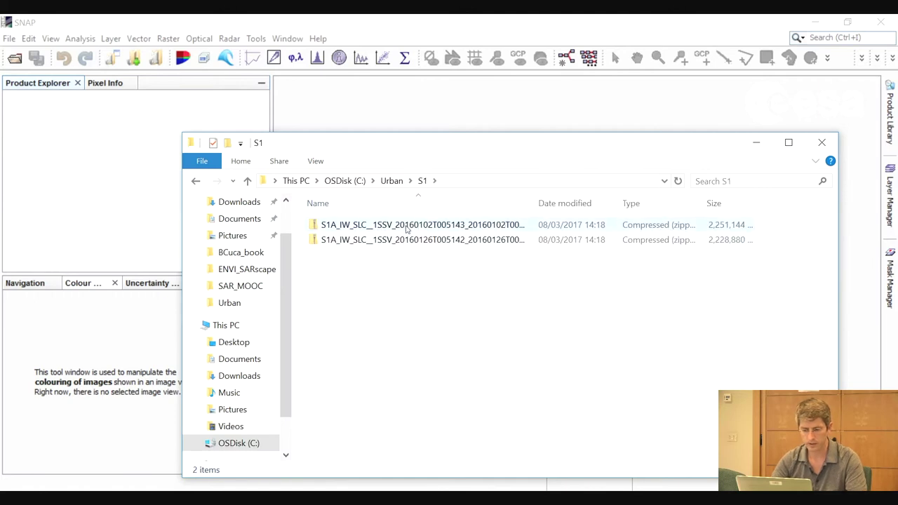
click(406, 232)
shift+click(409, 239)
drag(413, 236, 70, 127)
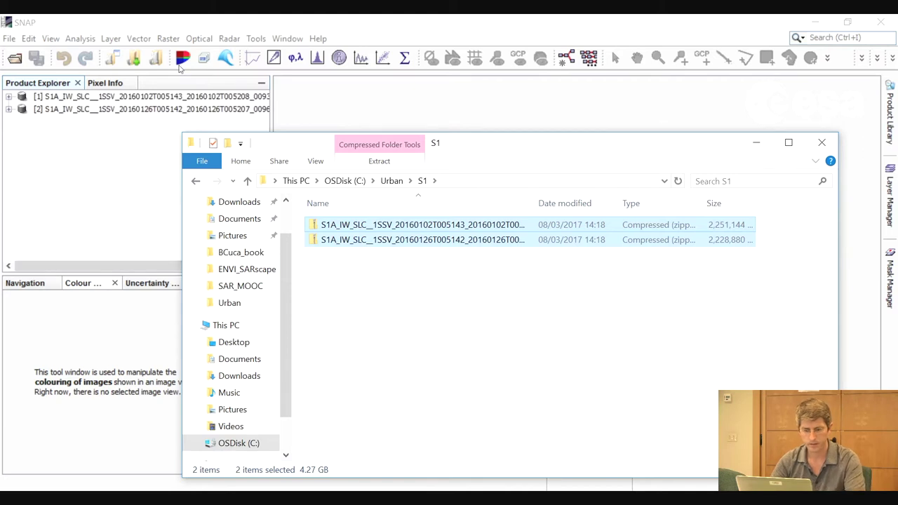
click(181, 19)
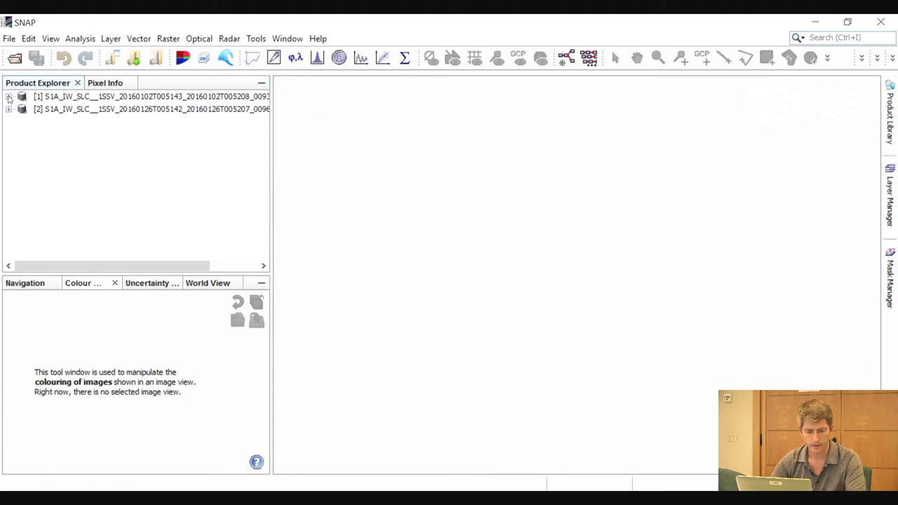
Expand the 20160102 product and examine the bands of its subswaths.
click(8, 96)
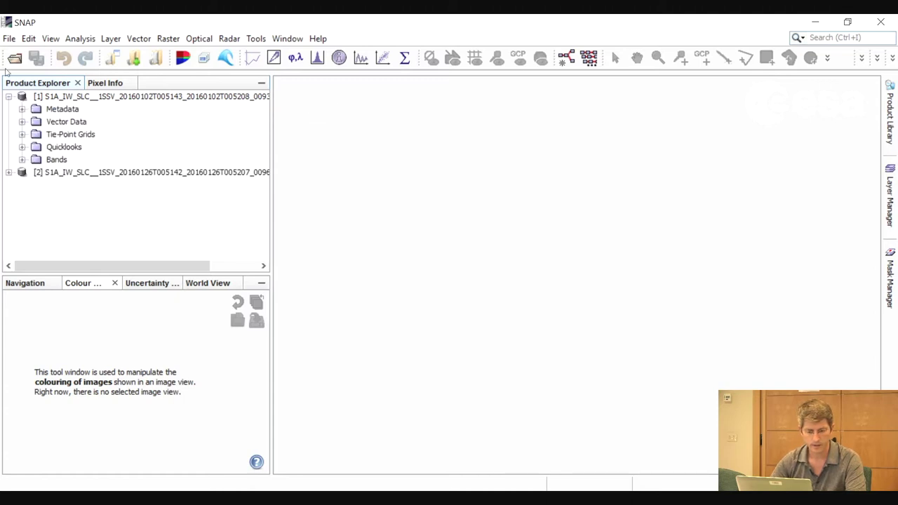
click(22, 160)
scroll(84, 195, down, 1)
scroll(106, 186, up, 2)
scroll(108, 189, down, 2)
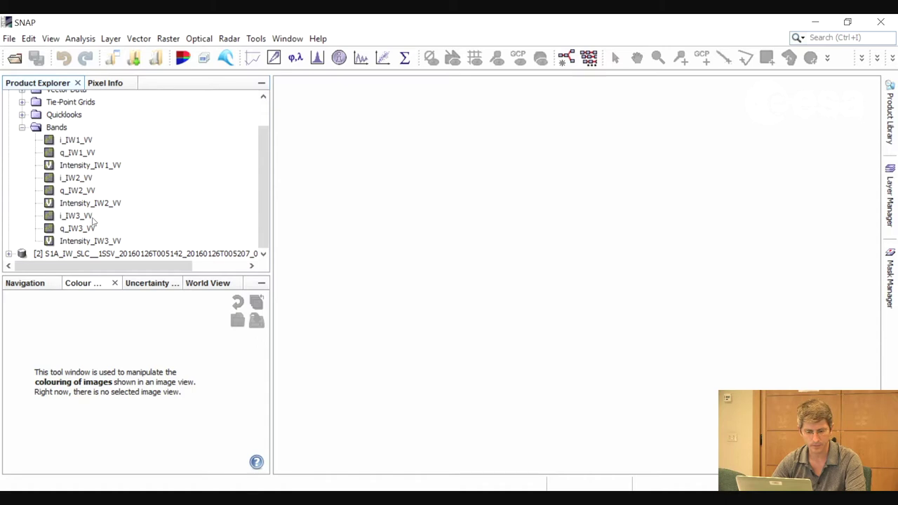
scroll(86, 117, up, 2)
Start an S-1 TOPS Split on the 20160102 source product and show its processing parameters.
click(105, 98)
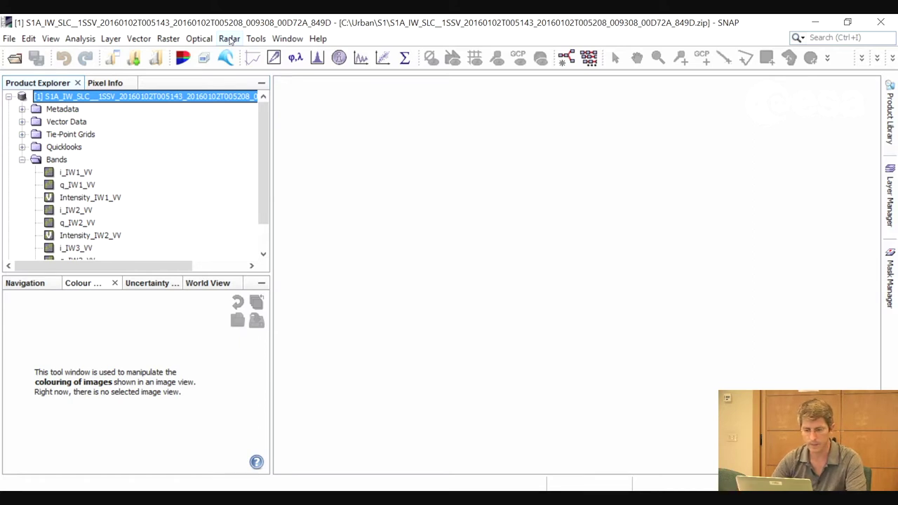
click(229, 39)
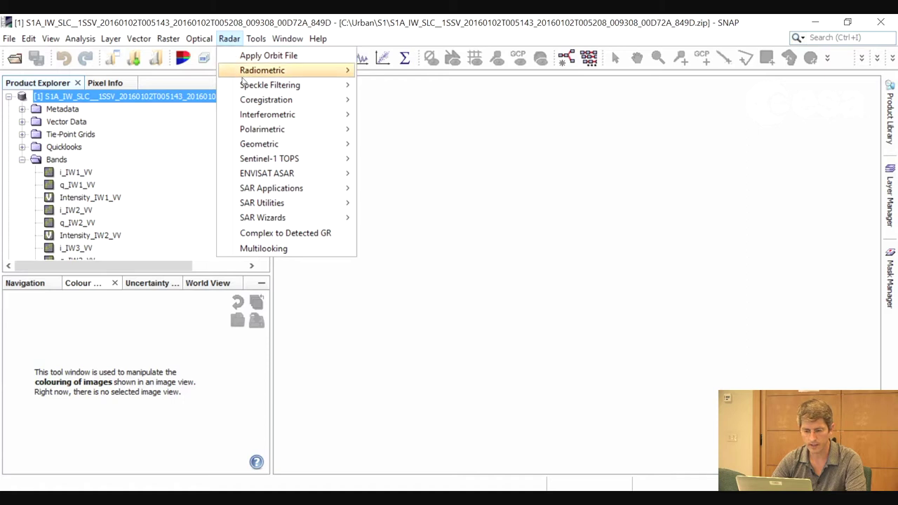
mouse_move(287, 160)
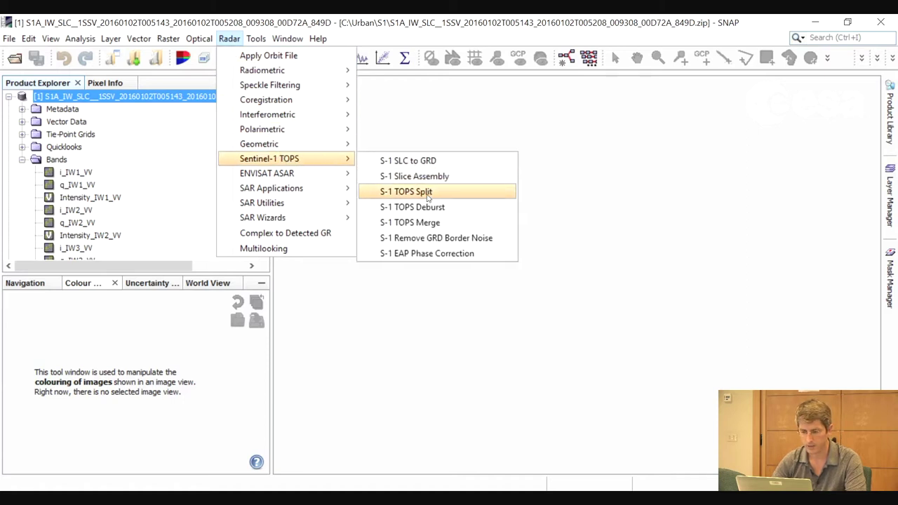
key(Return)
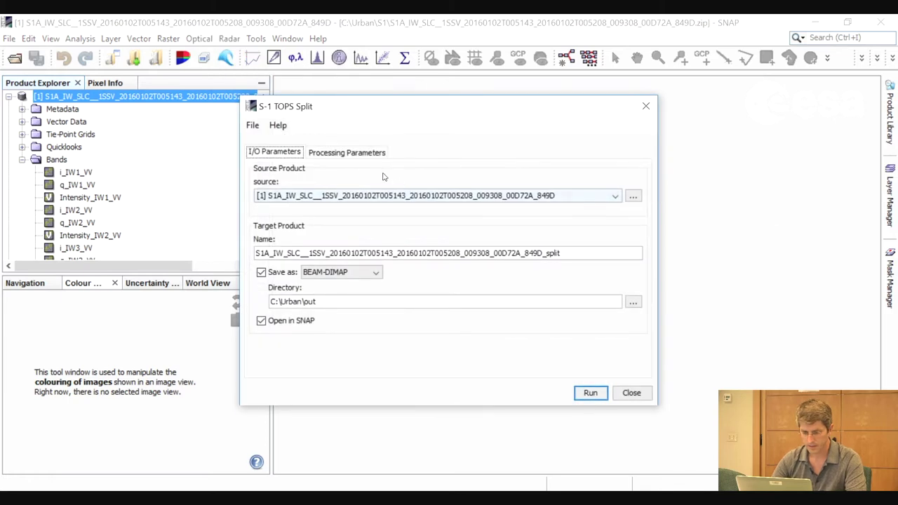
click(353, 154)
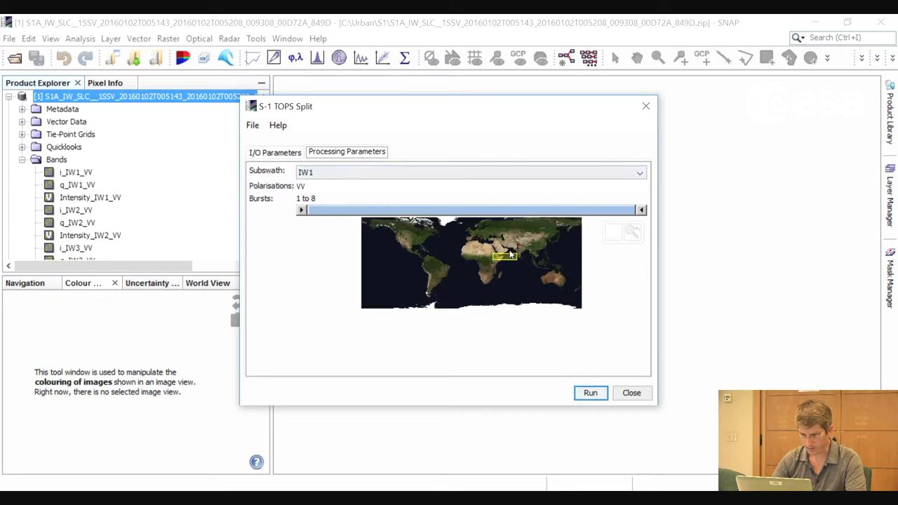
Compare the coverage of subswaths IW1, IW2 and IW3 within the product footprint, and select IW1 for the split.
scroll(514, 250, up, 5)
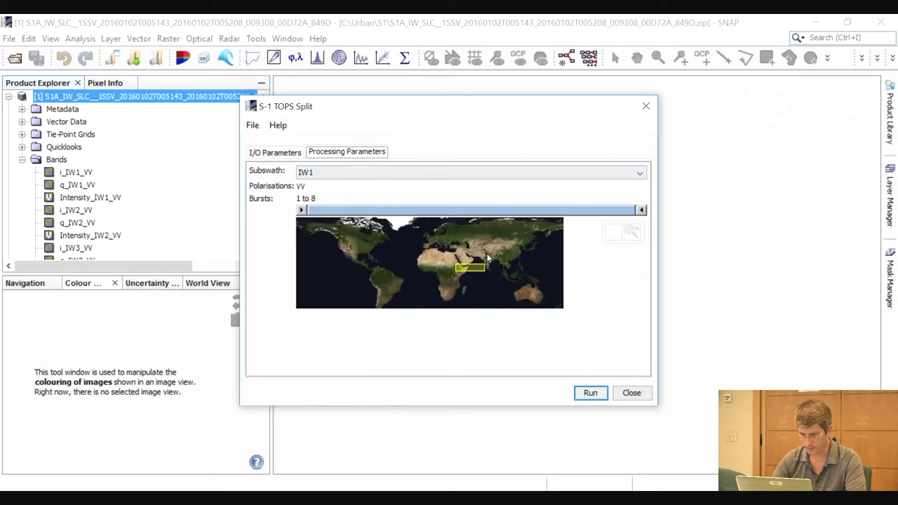
scroll(433, 271, up, 5)
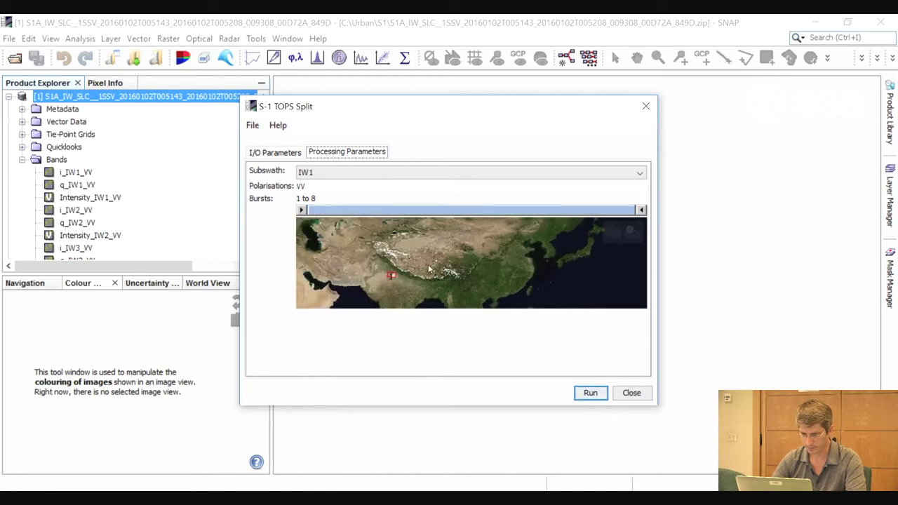
scroll(442, 260, up, 5)
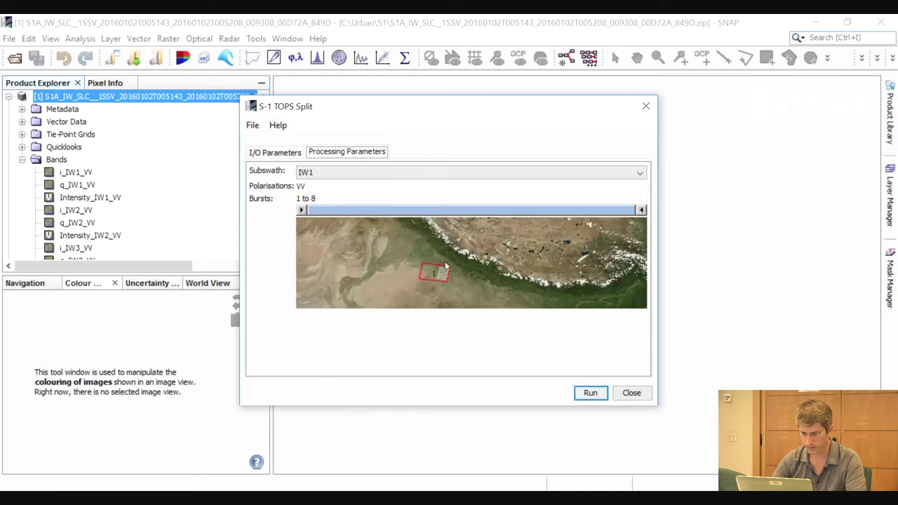
scroll(454, 254, up, 2)
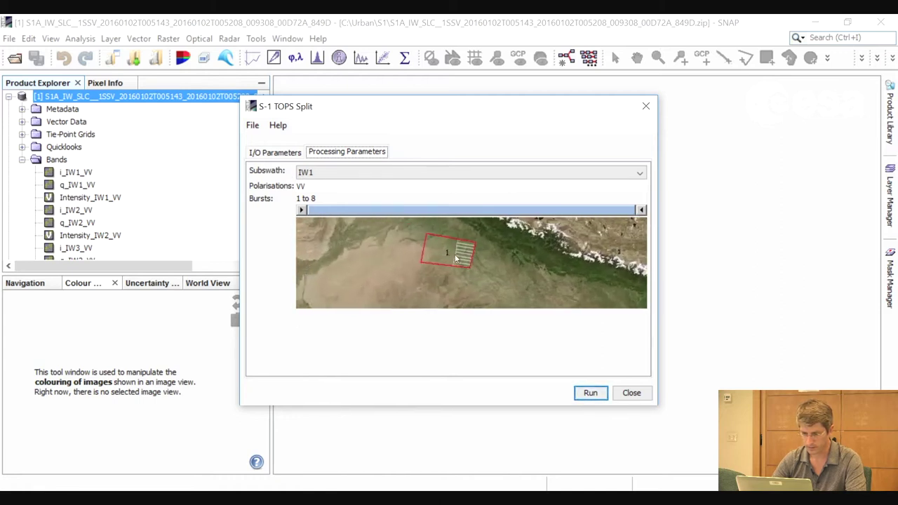
click(352, 175)
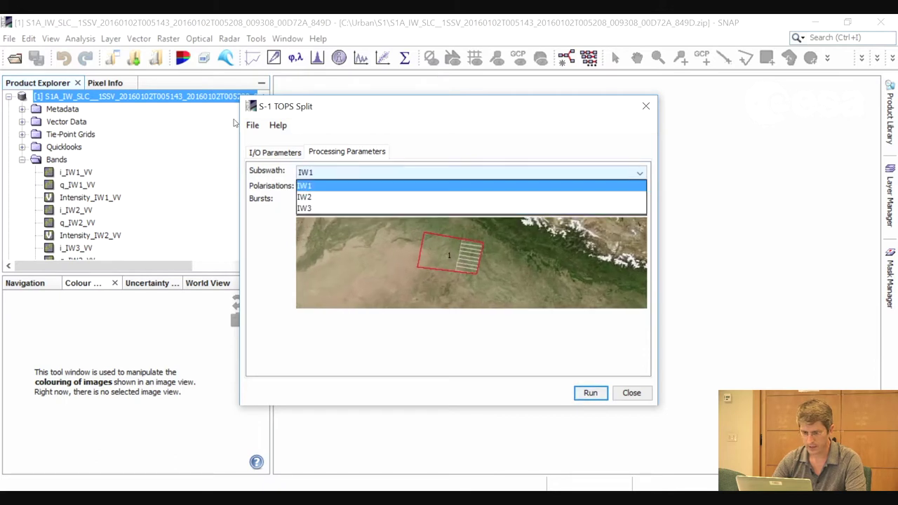
click(338, 197)
click(341, 175)
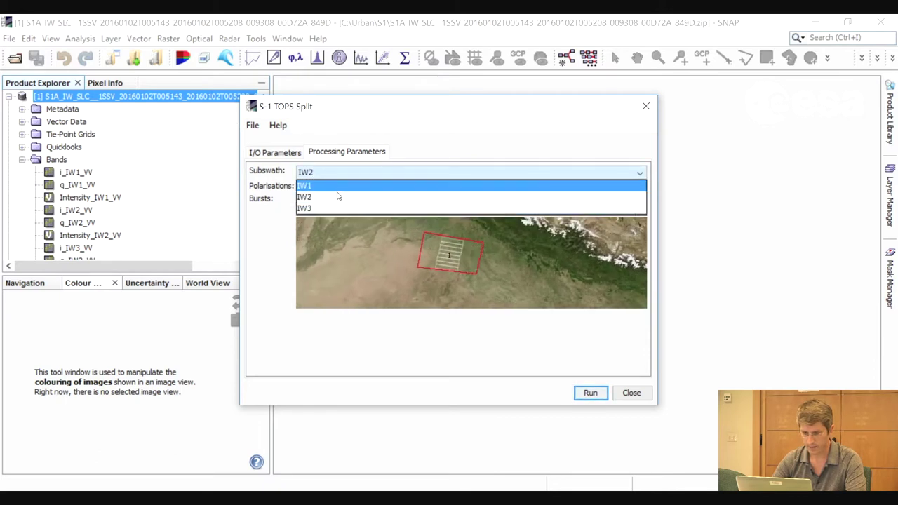
click(331, 208)
click(333, 176)
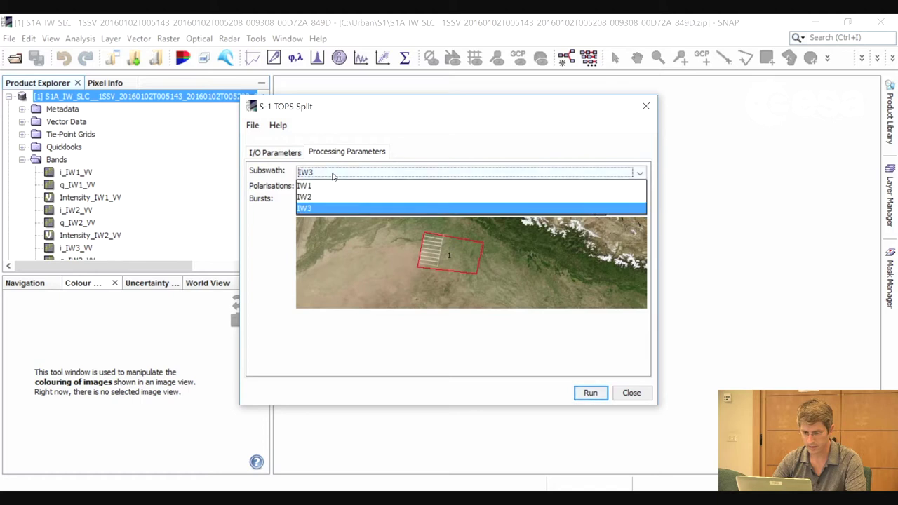
click(333, 185)
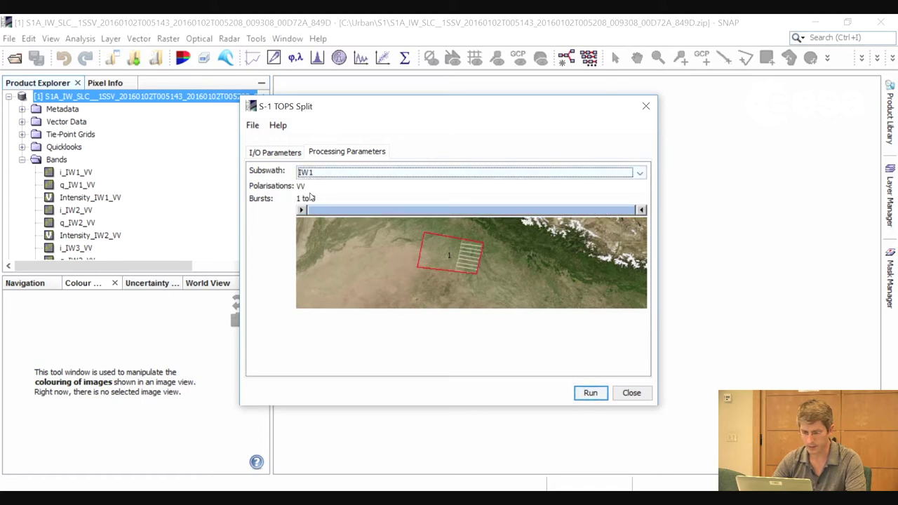
Raise the first burst of the split range and run the split, saving the _split product as BEAM-DIMAP in C:\Urban\out.
drag(303, 210, 429, 212)
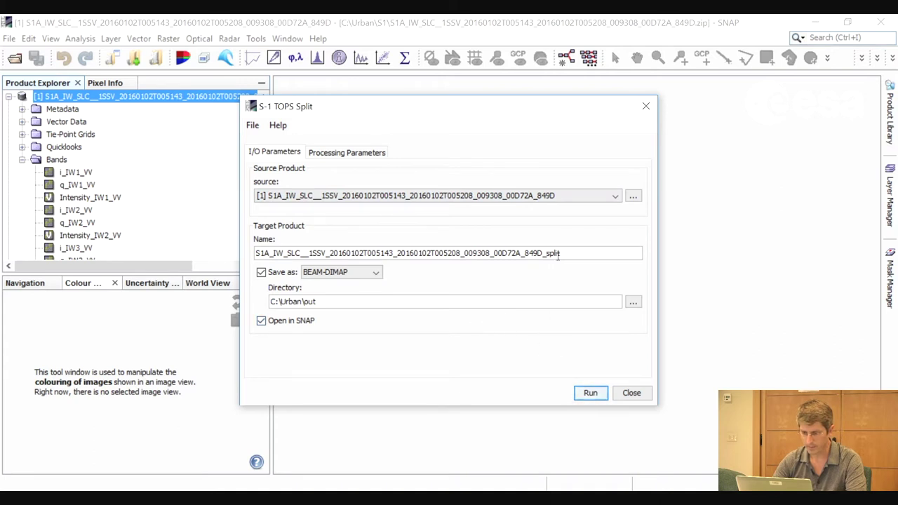
drag(542, 254, 568, 254)
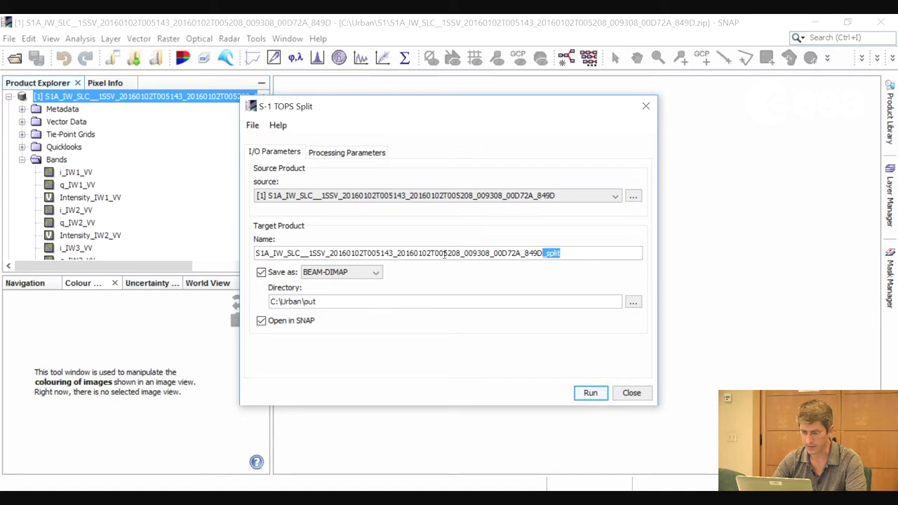
click(591, 393)
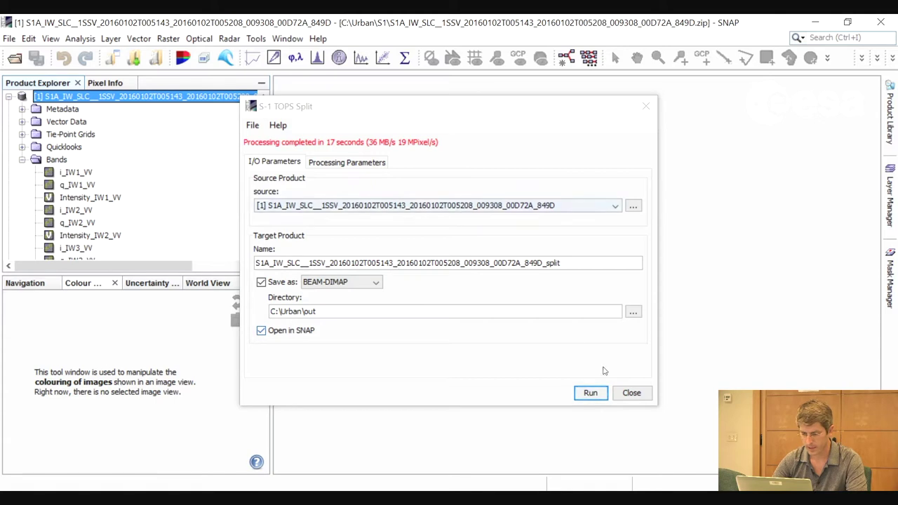
click(634, 394)
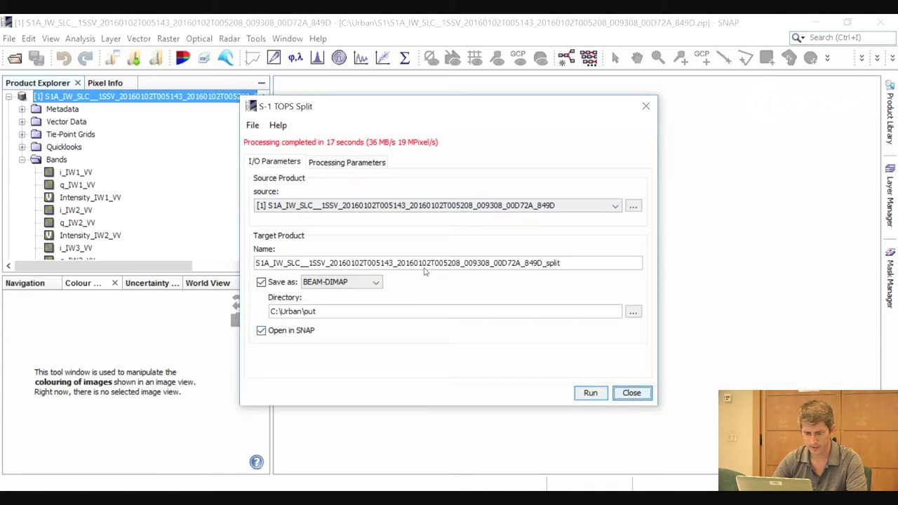
Select the new 20160102 _split product and expand its contents.
scroll(263, 162, down, 2)
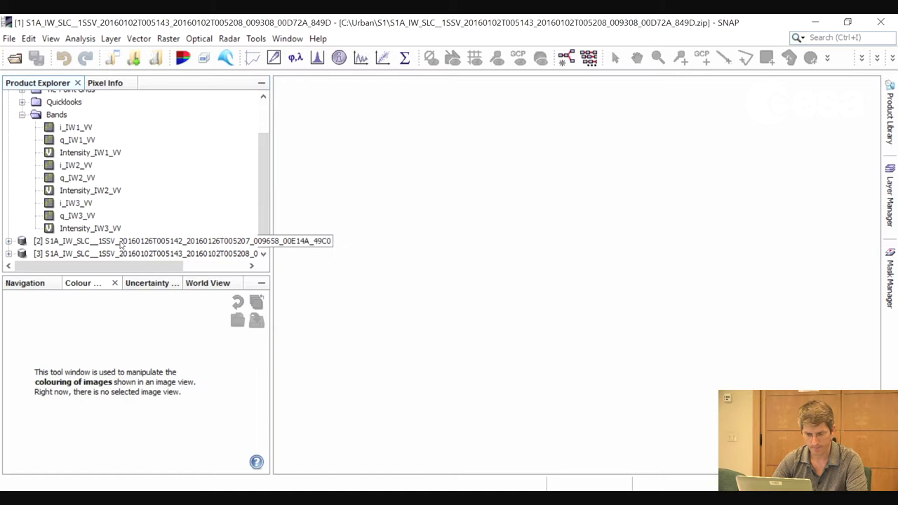
click(127, 254)
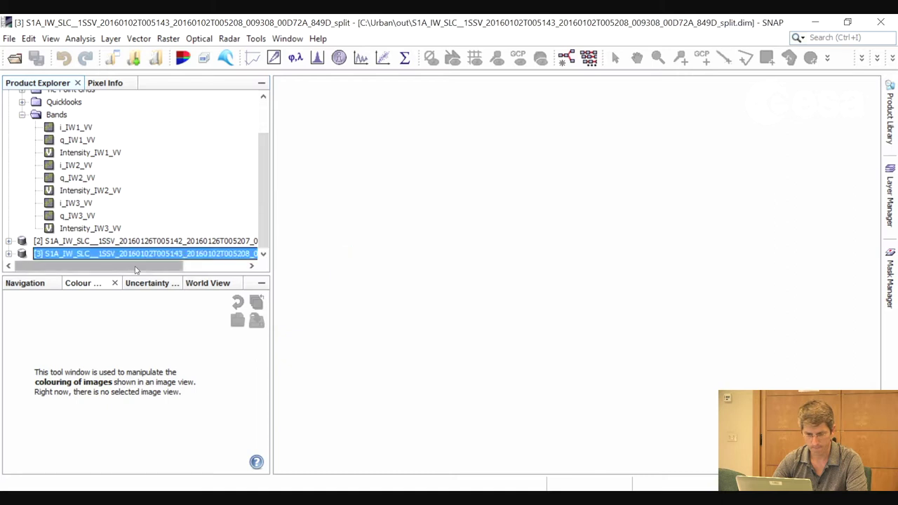
click(8, 254)
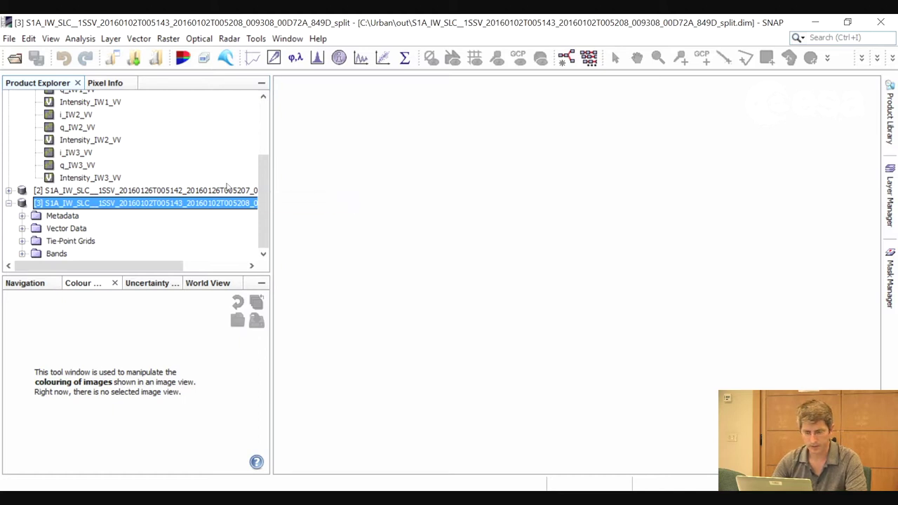
Set up Apply Orbit File for the 20160102 split product, with "Do not fail if new orbit file is not found" enabled.
click(232, 40)
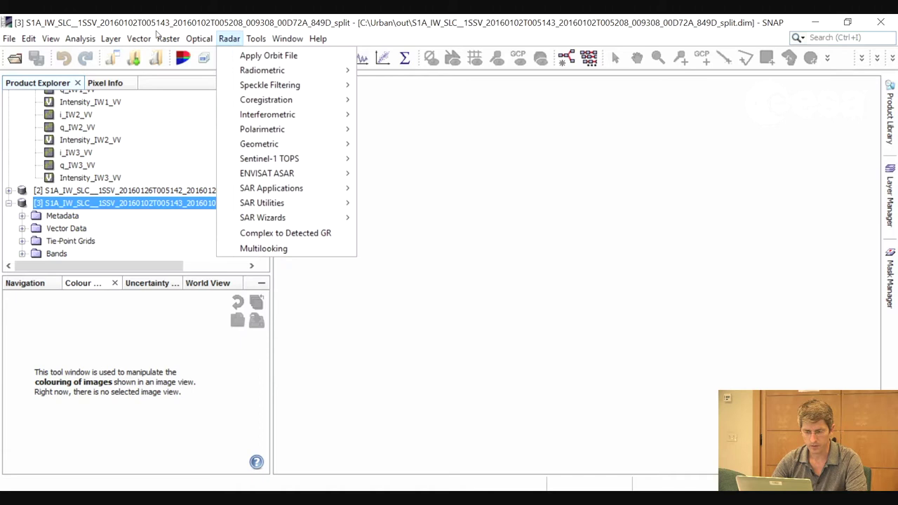
click(247, 57)
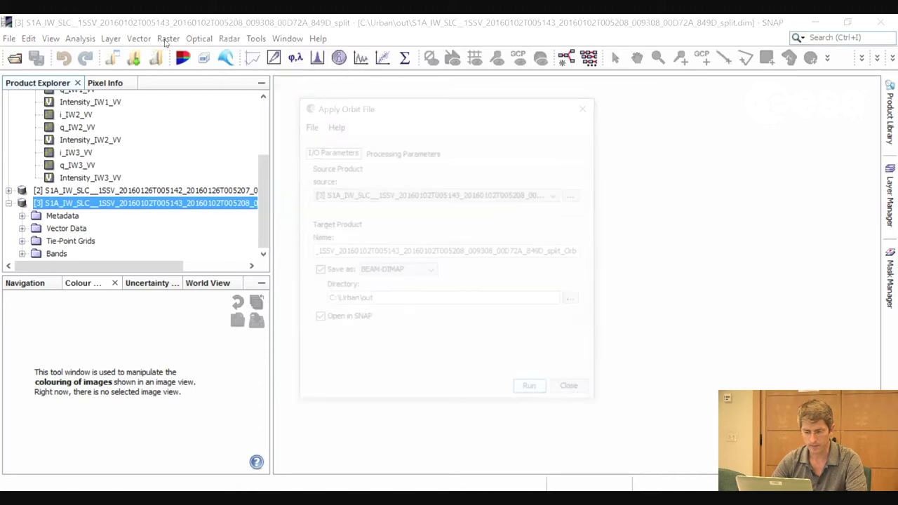
click(553, 197)
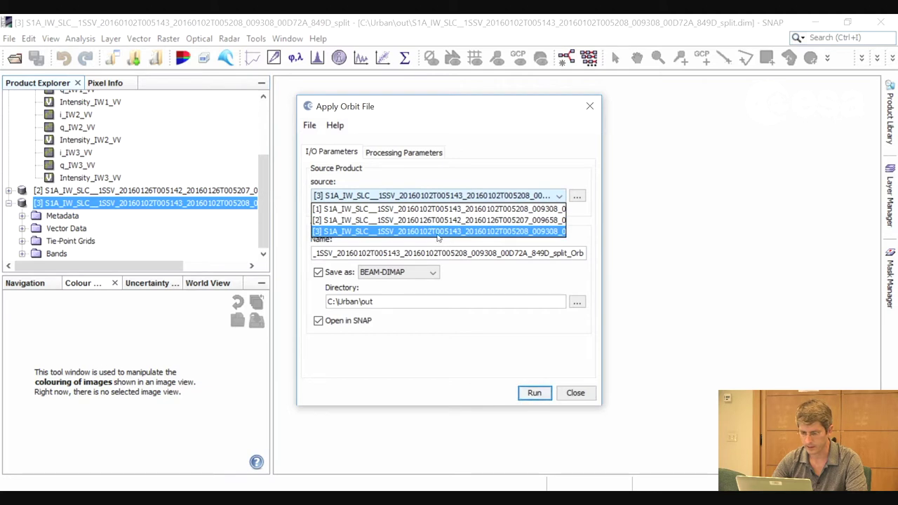
click(291, 164)
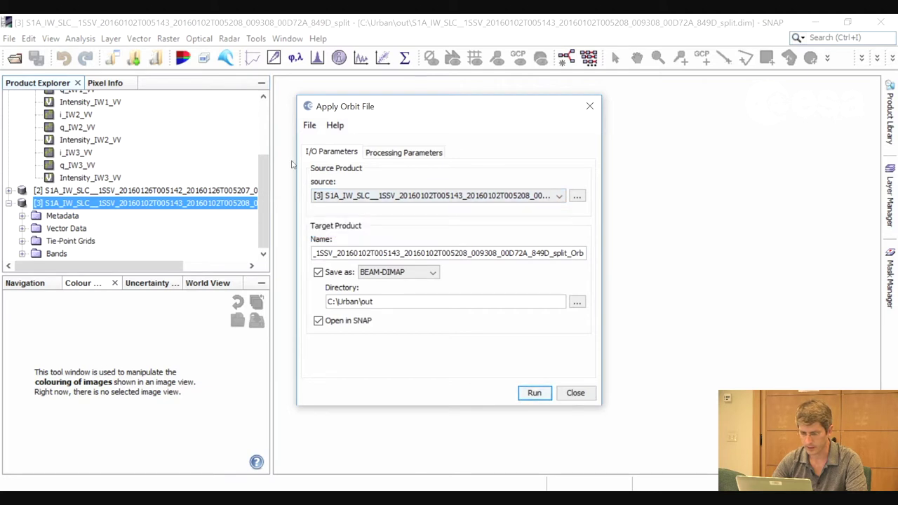
click(403, 152)
click(383, 204)
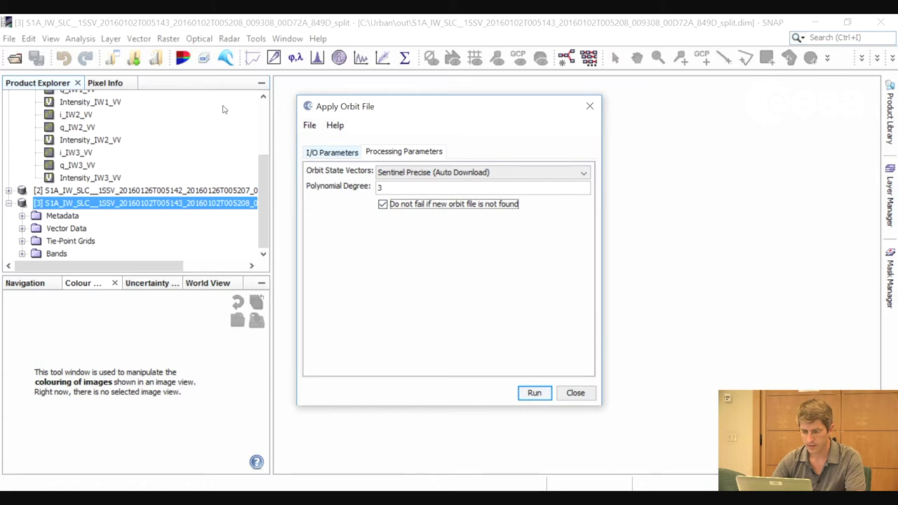
Run the orbit correction on the split product as BEAM-DIMAP into C:\Urban\out, and select the resulting _split_Orb product.
click(331, 152)
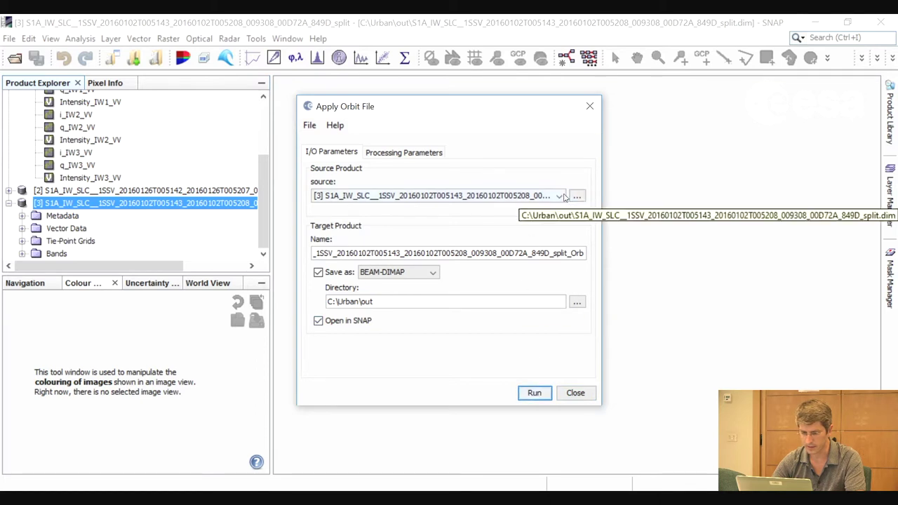
click(517, 196)
click(327, 163)
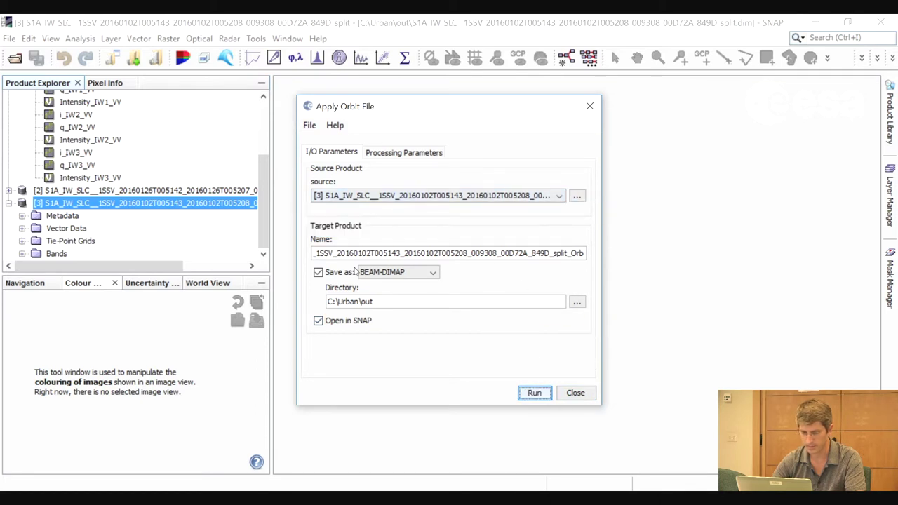
key(Return)
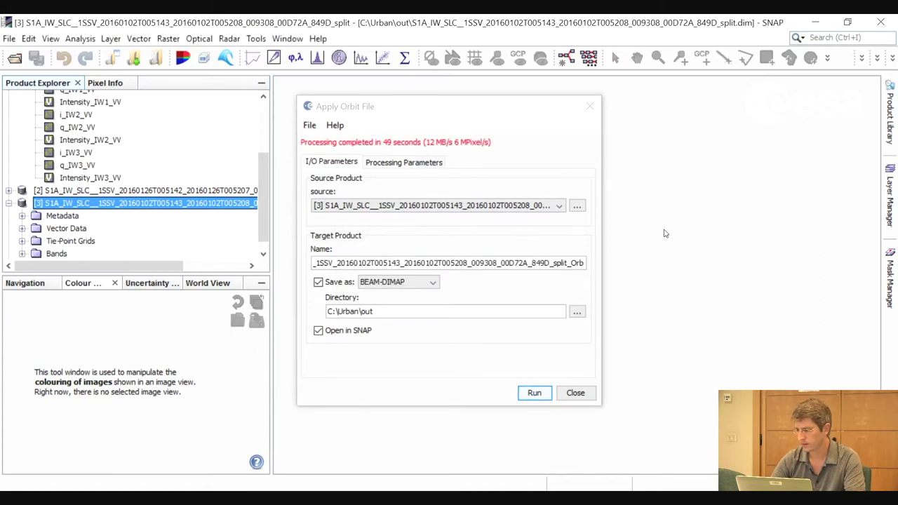
click(575, 392)
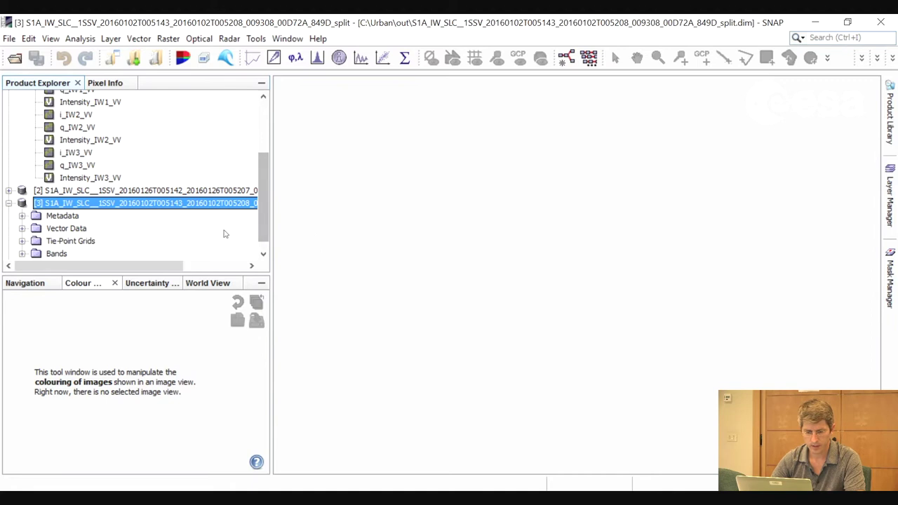
click(164, 256)
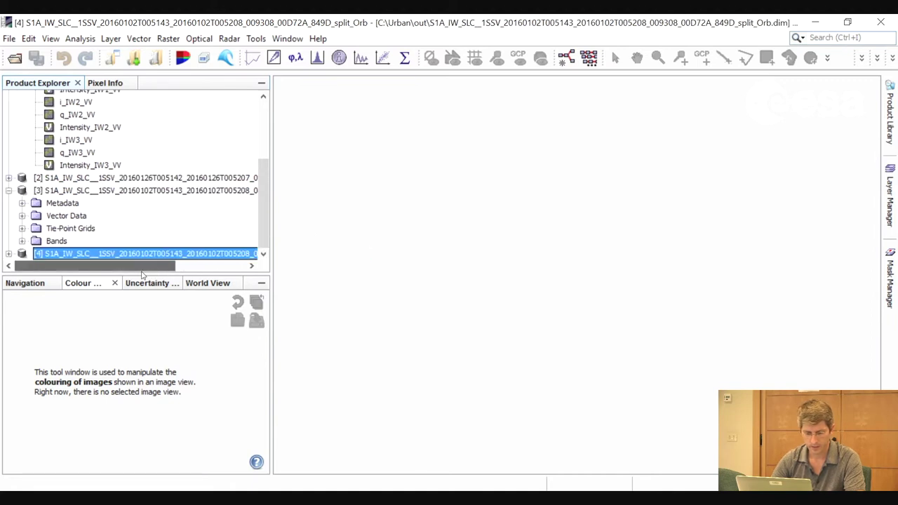
Calibrate the 20160102 _split_Orb product, saving _split_Orb_Cal as BEAM-DIMAP in C:\Urban\out, and display its Sigma0_IW1_VV band.
click(9, 253)
click(22, 254)
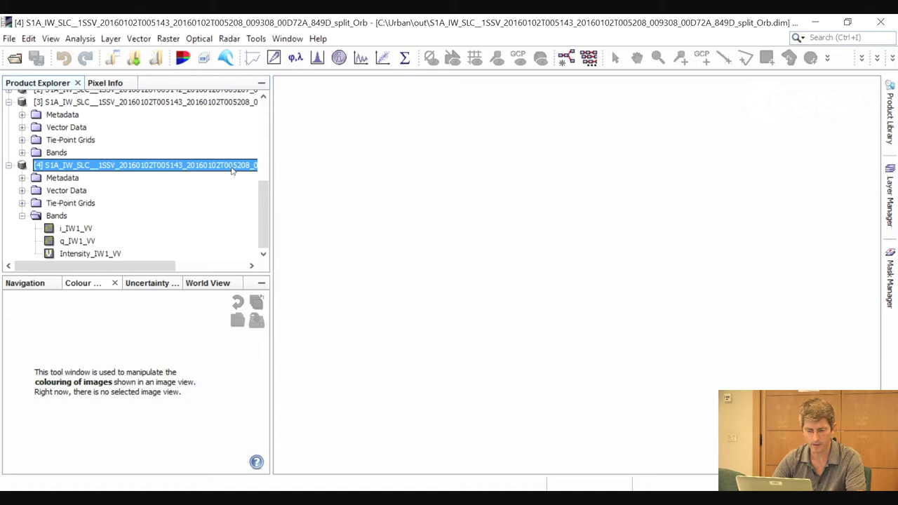
click(228, 40)
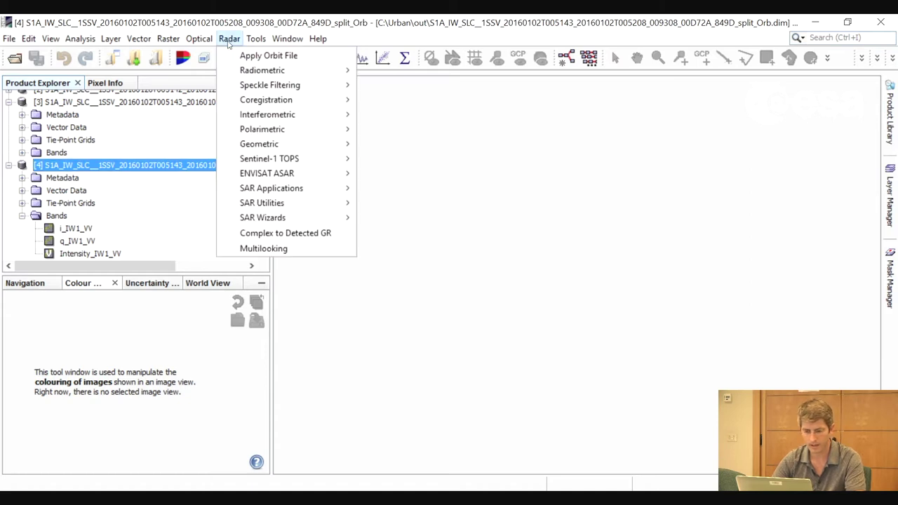
mouse_move(258, 70)
click(407, 73)
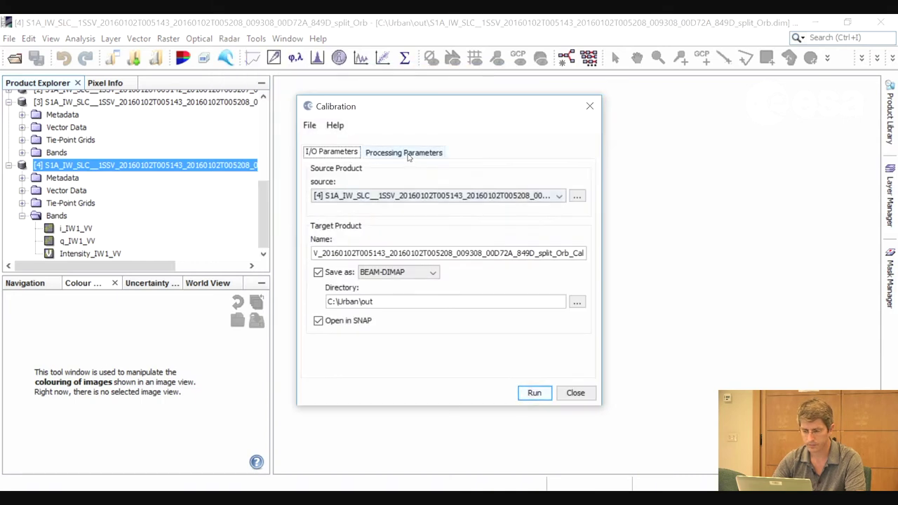
click(555, 197)
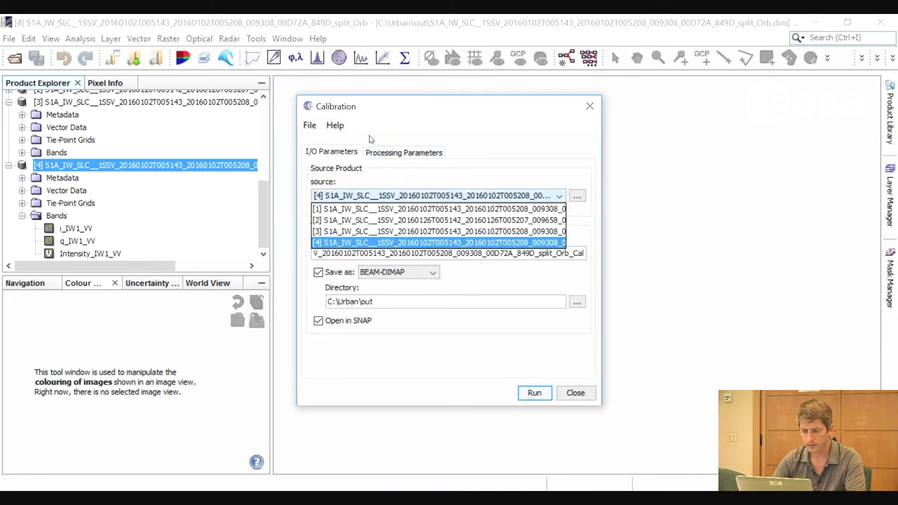
click(531, 243)
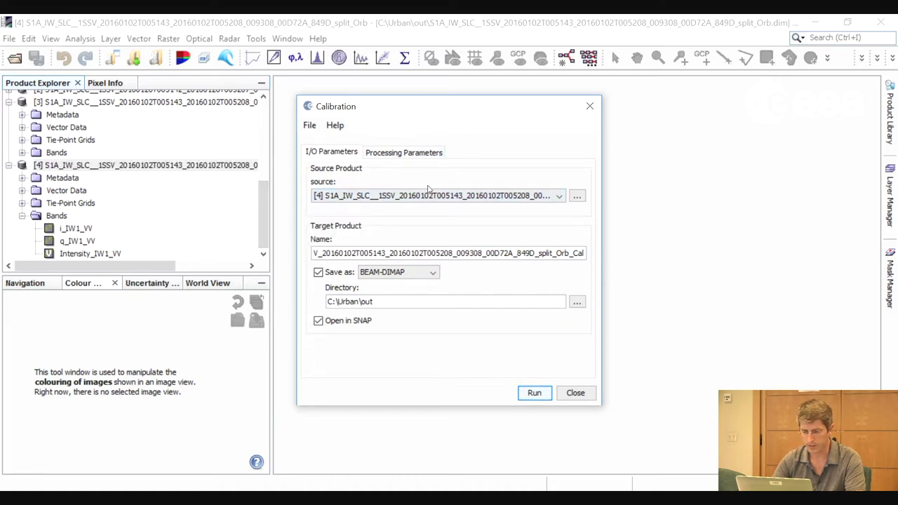
click(425, 153)
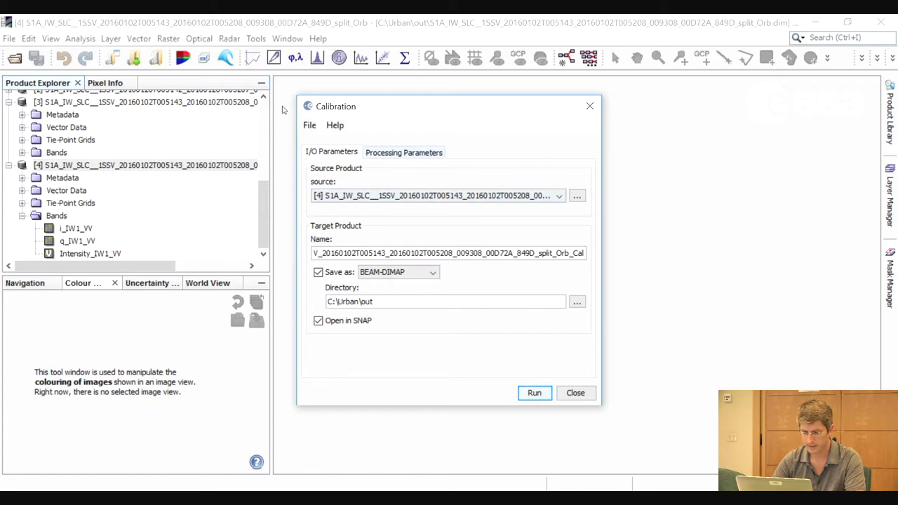
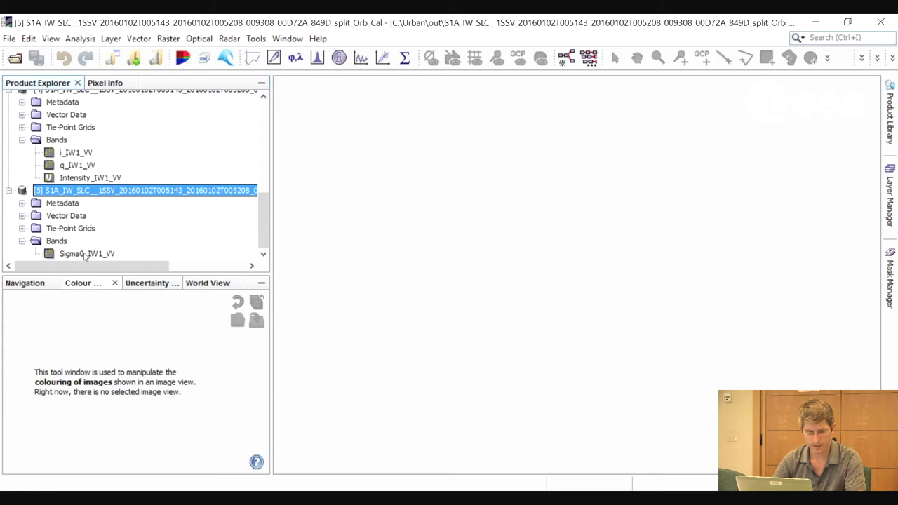
double_click(86, 253)
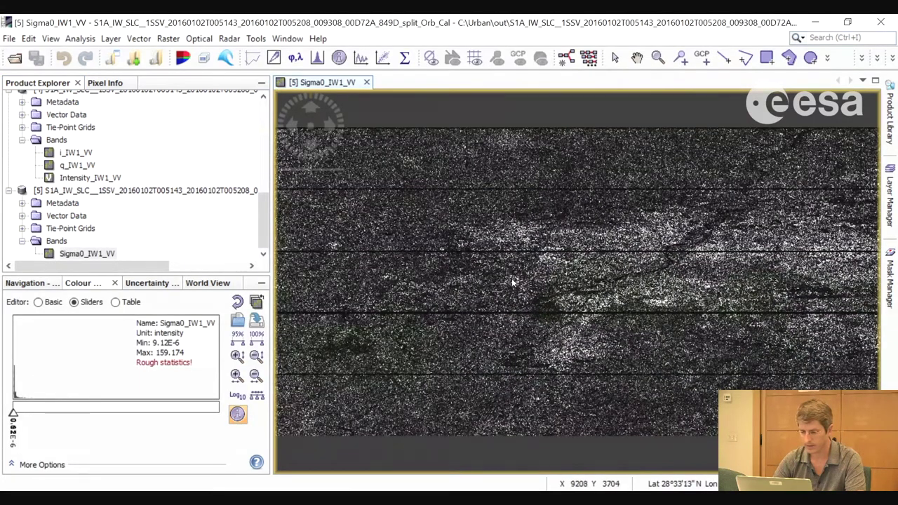
scroll(490, 280, up, 3)
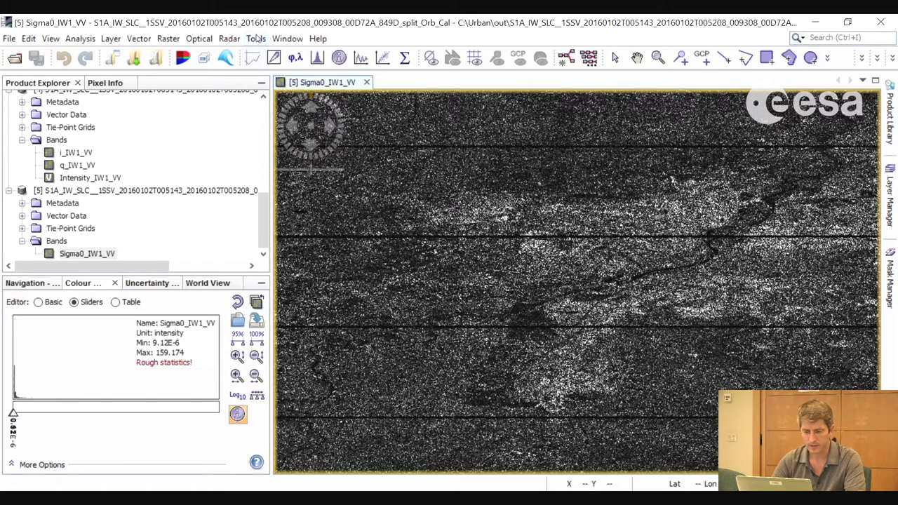
Run S-1 TOPS Deburst on the calibrated 20160102 product, saving the _split_Orb_Cal_deb product as BEAM-DIMAP in C:\Urban\out.
click(230, 40)
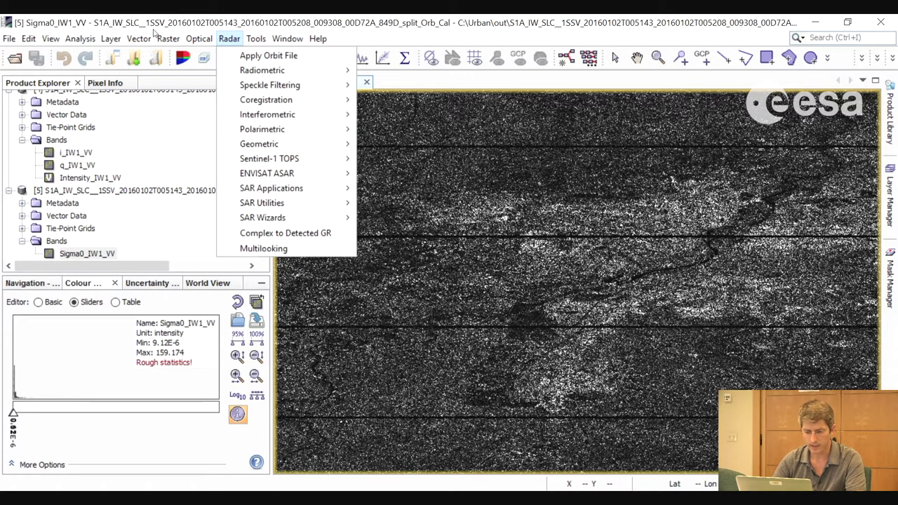
mouse_move(269, 157)
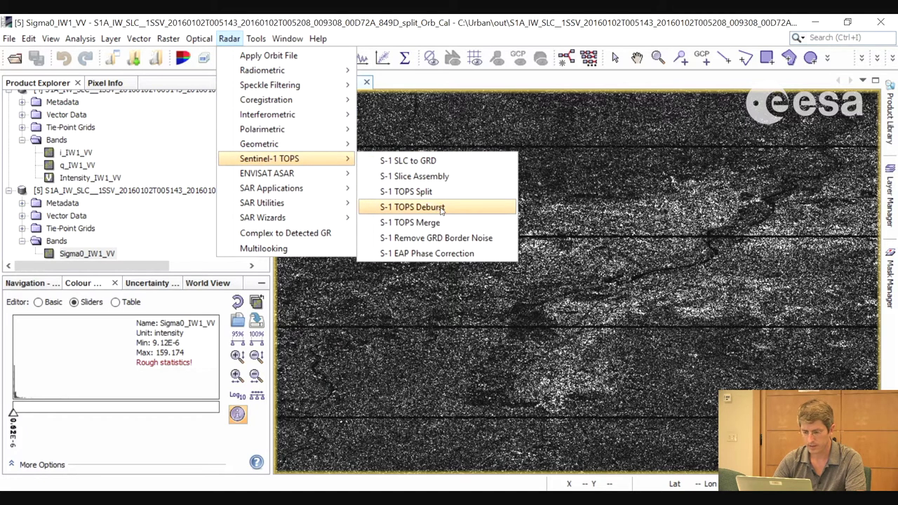
click(412, 207)
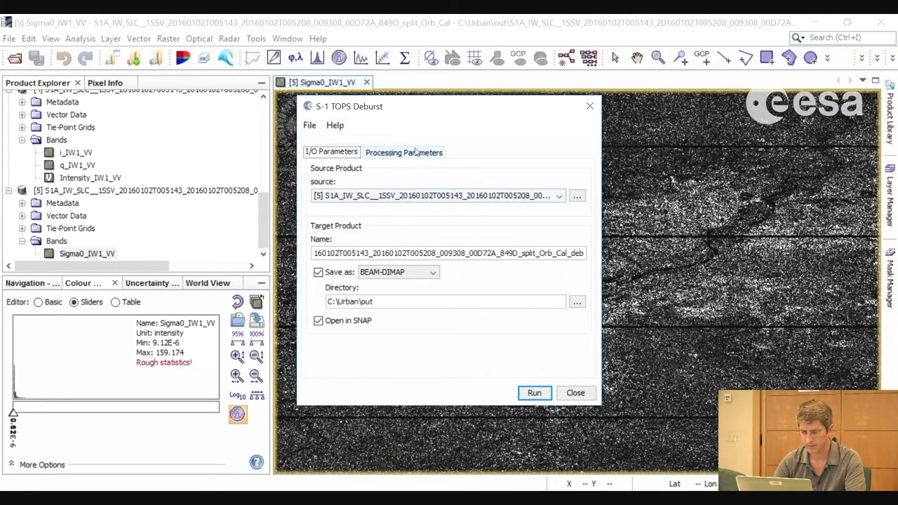
click(470, 196)
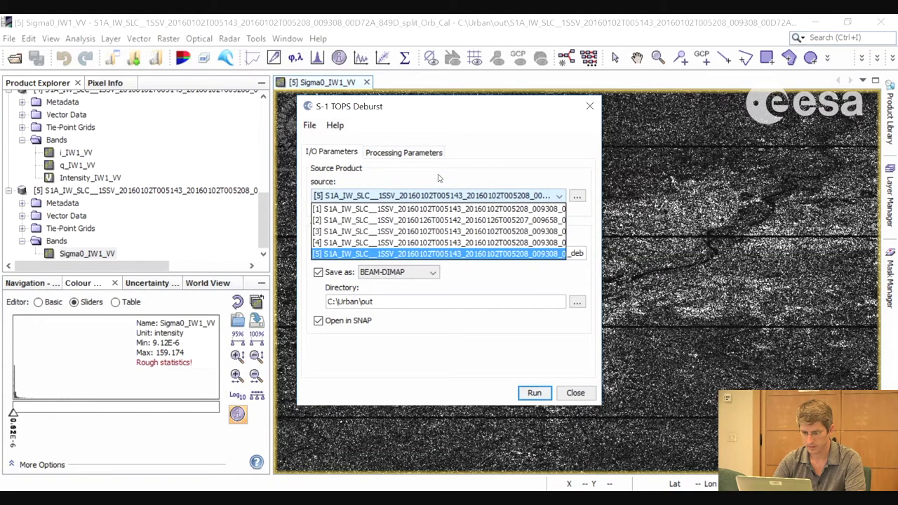
click(421, 154)
click(418, 152)
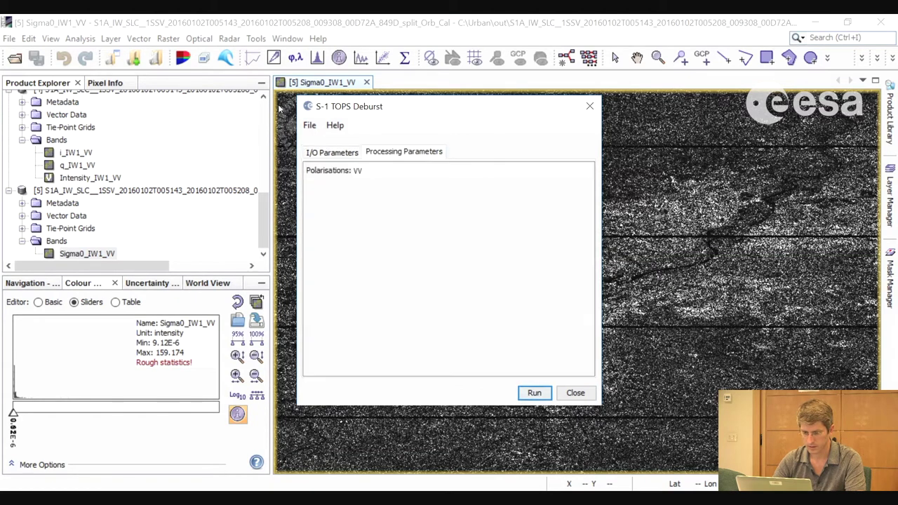
click(324, 153)
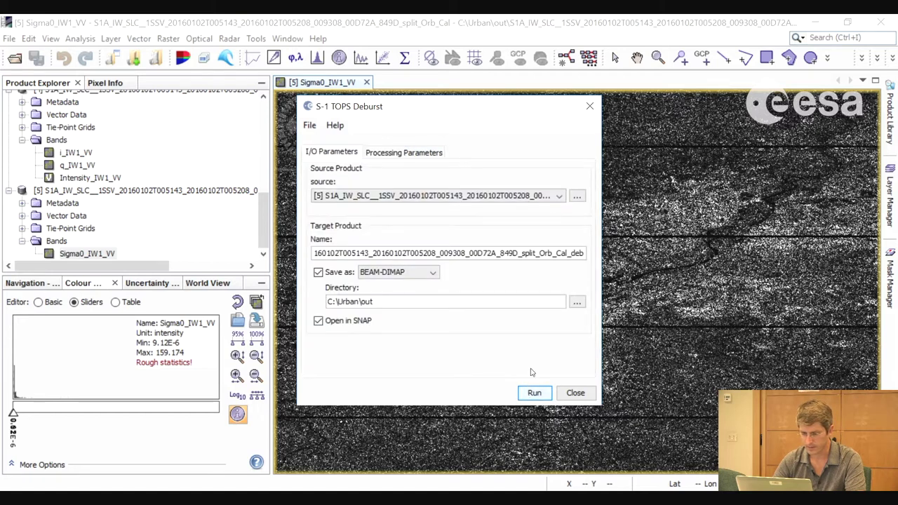
drag(568, 253, 584, 252)
click(534, 393)
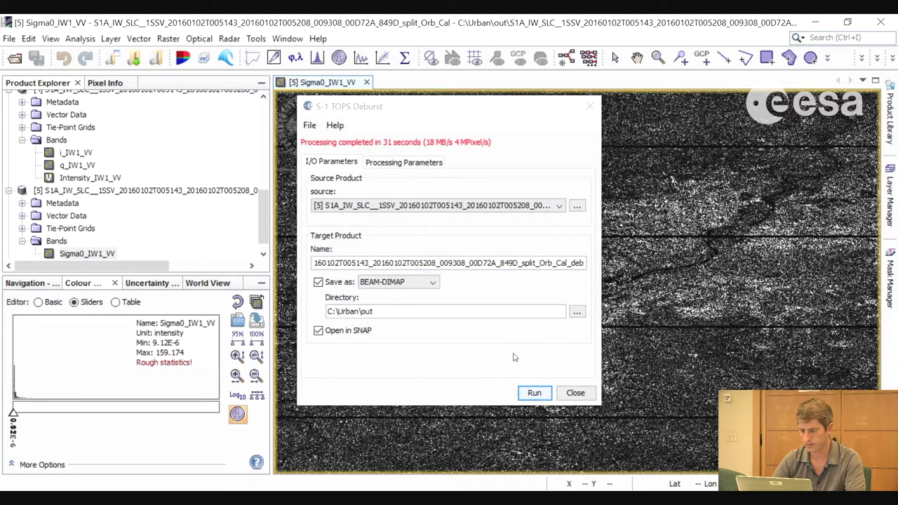
click(582, 393)
Expand the bands of the debursted _Cal_deb product and display its Sigma0_IW1_VV band.
scroll(266, 243, down, 1)
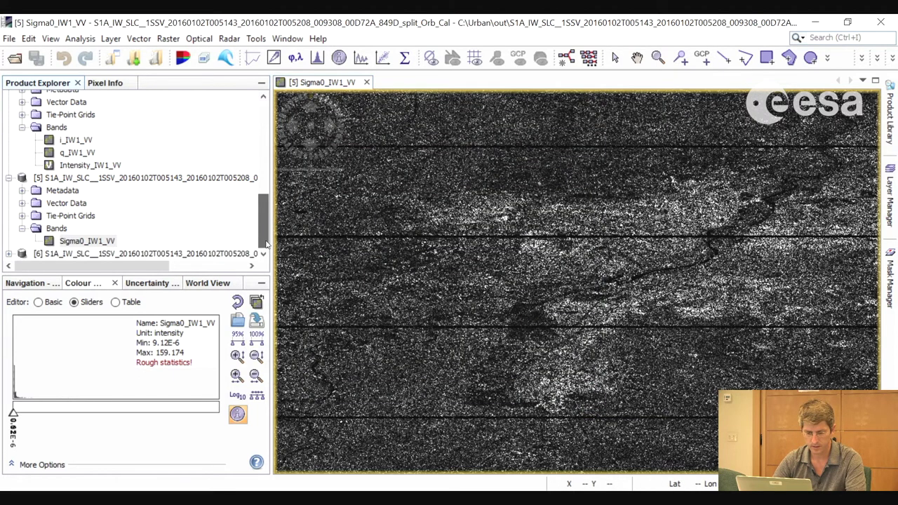
click(238, 254)
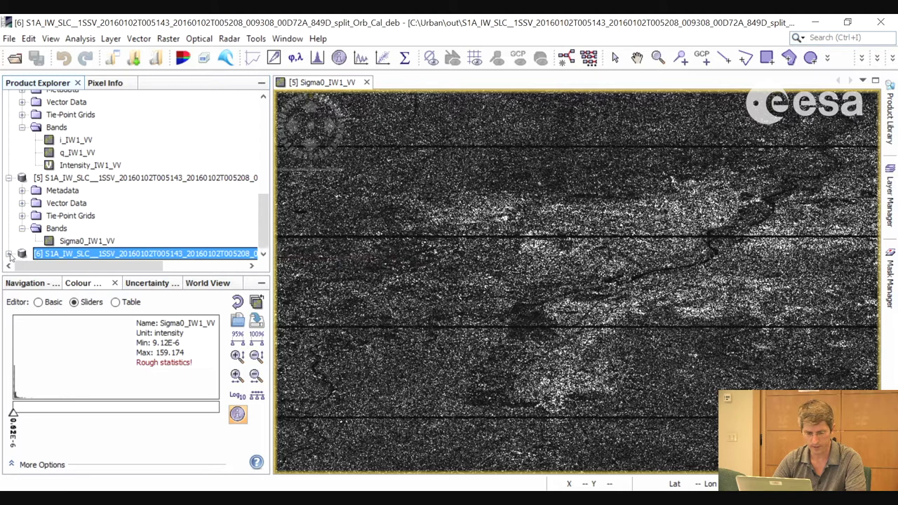
click(8, 254)
click(22, 253)
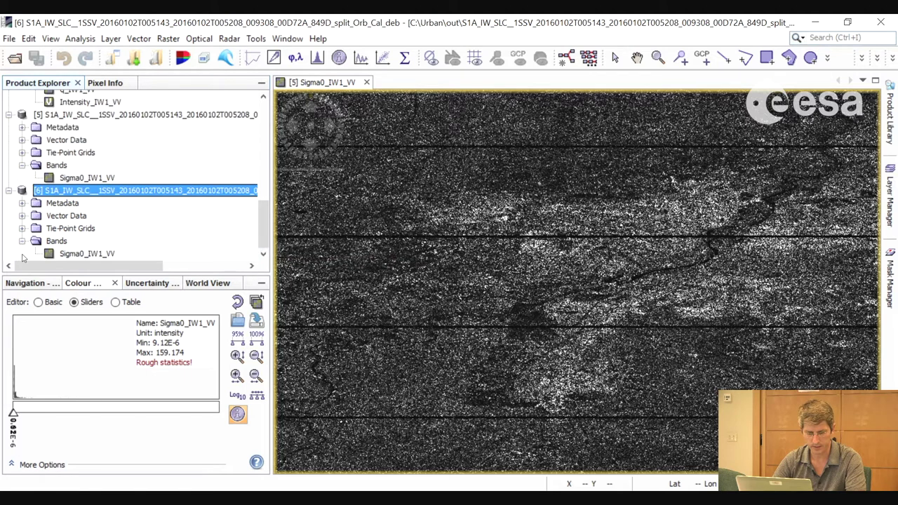
double_click(80, 253)
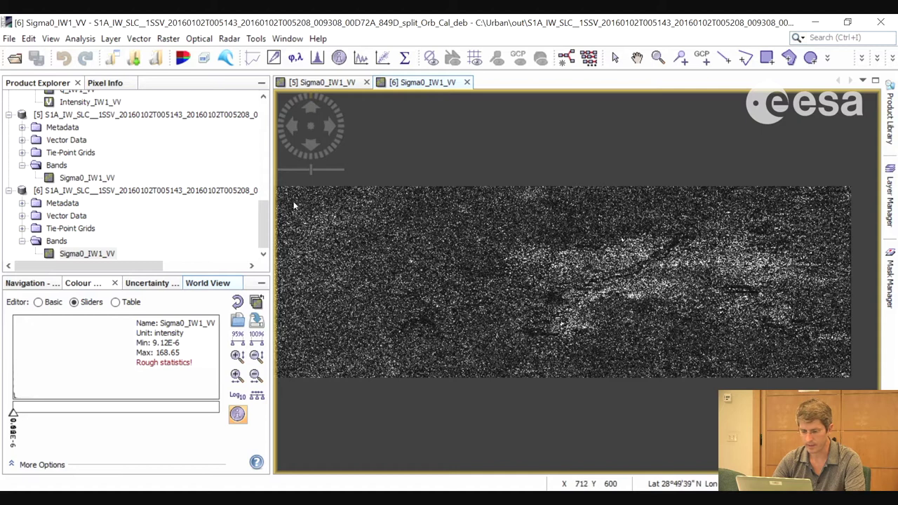
Multilook the _Cal_deb product with GR Square Pixel, 3 range looks and 1 azimuth look, saving _deb_ML as BEAM-DIMAP in C:\Urban\out.
click(230, 39)
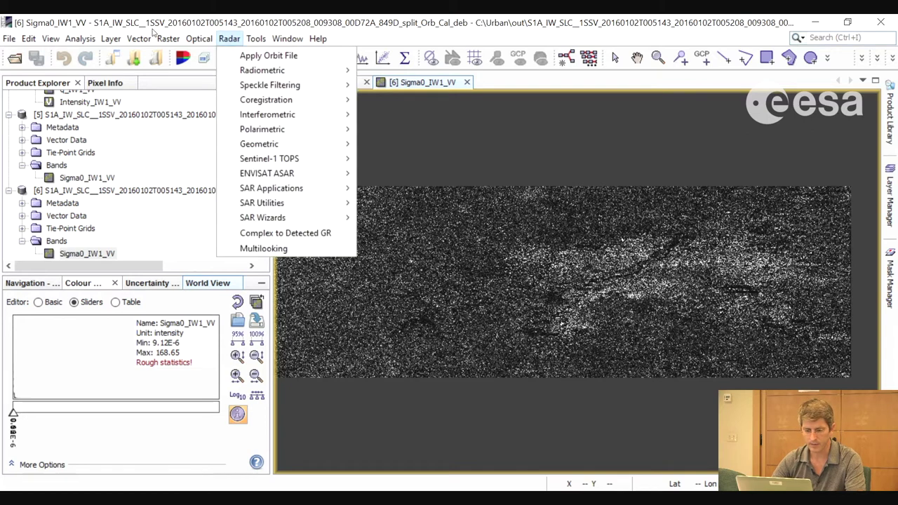
click(263, 248)
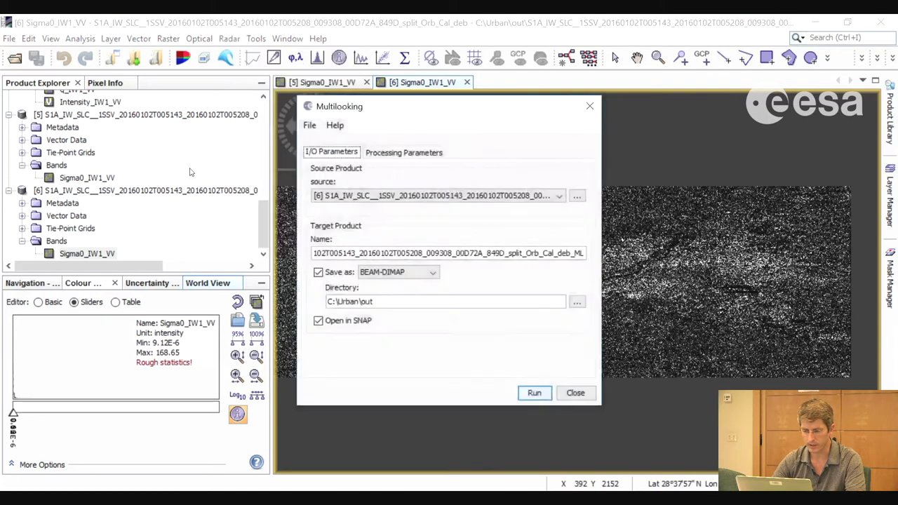
click(407, 153)
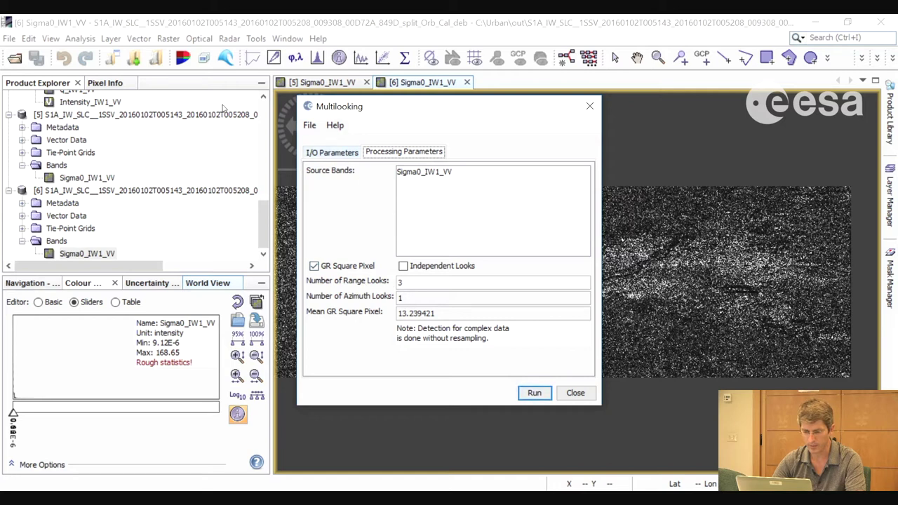
click(332, 152)
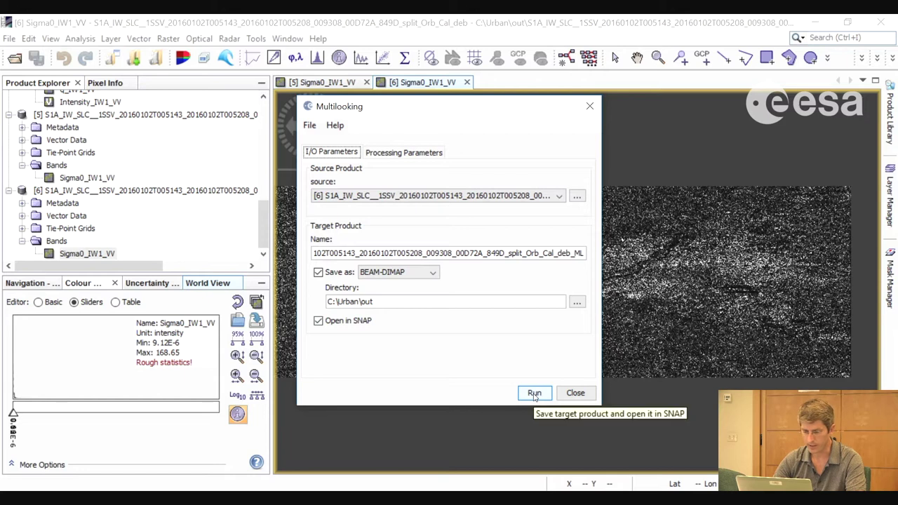
click(559, 196)
click(522, 267)
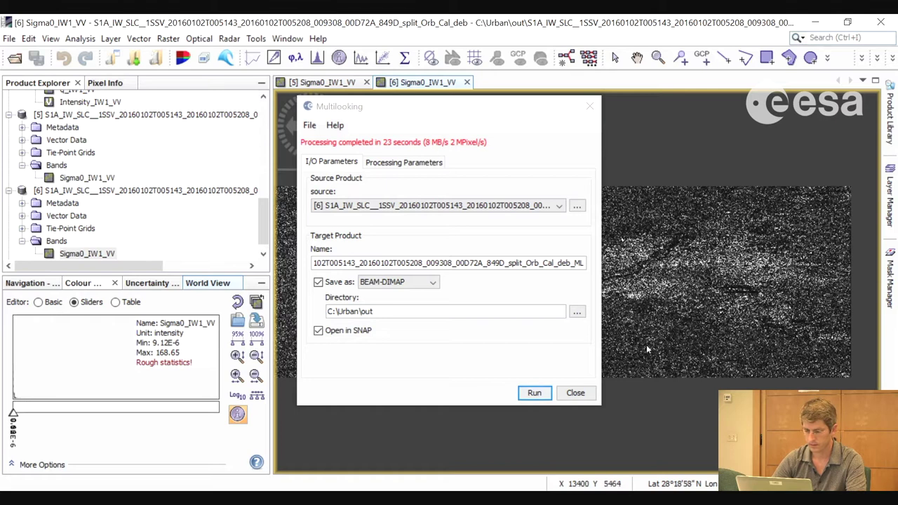
click(575, 393)
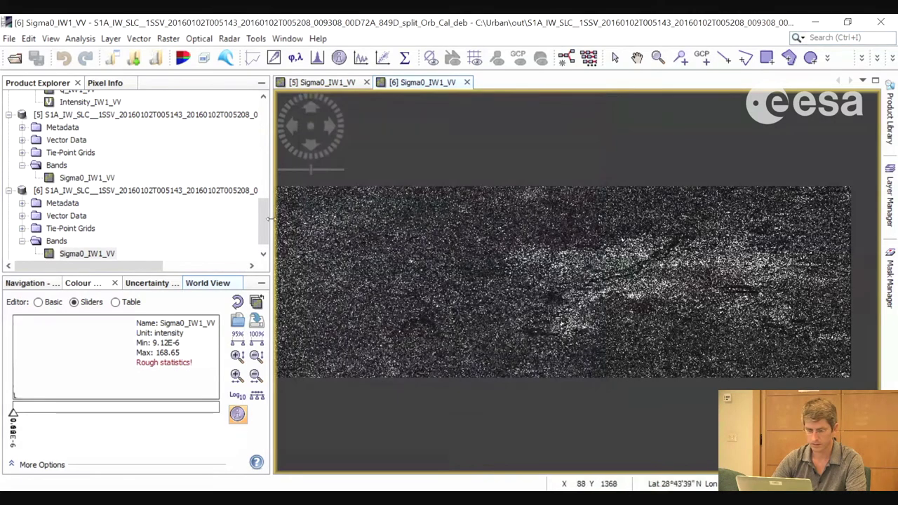
Expand the bands of the multilooked _deb_ML product and display its Sigma0_IW1_VV band.
scroll(263, 243, down, 2)
click(93, 253)
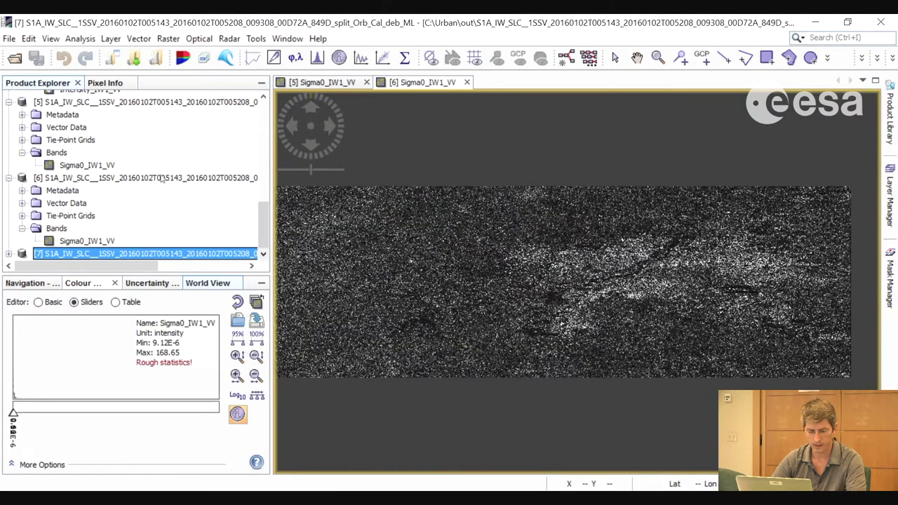
key(Right)
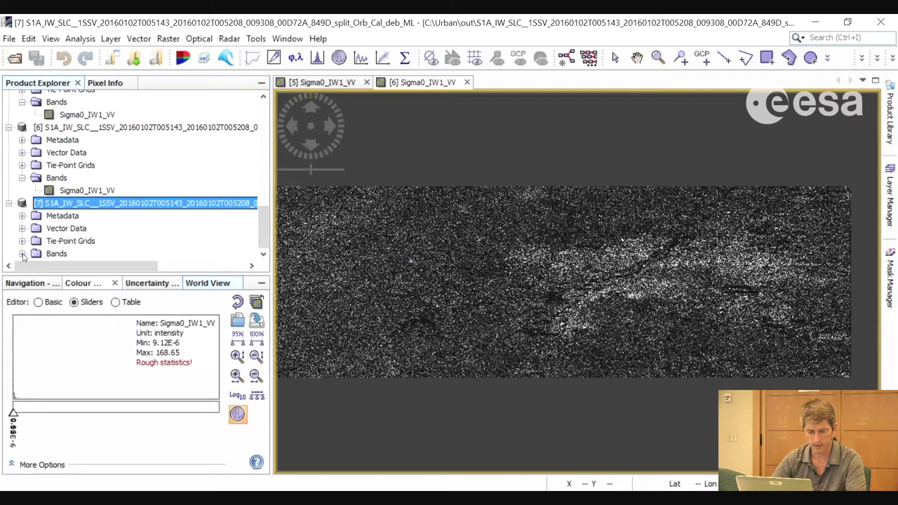
click(21, 253)
double_click(83, 253)
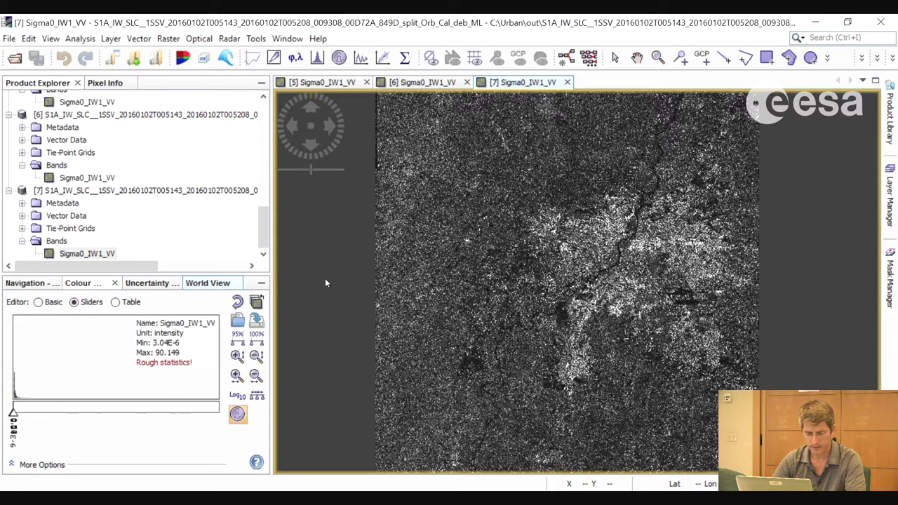
Convert the Sigma0_IW1_VV band of the multilooked product from linear to dB as a new virtual band.
right_click(94, 251)
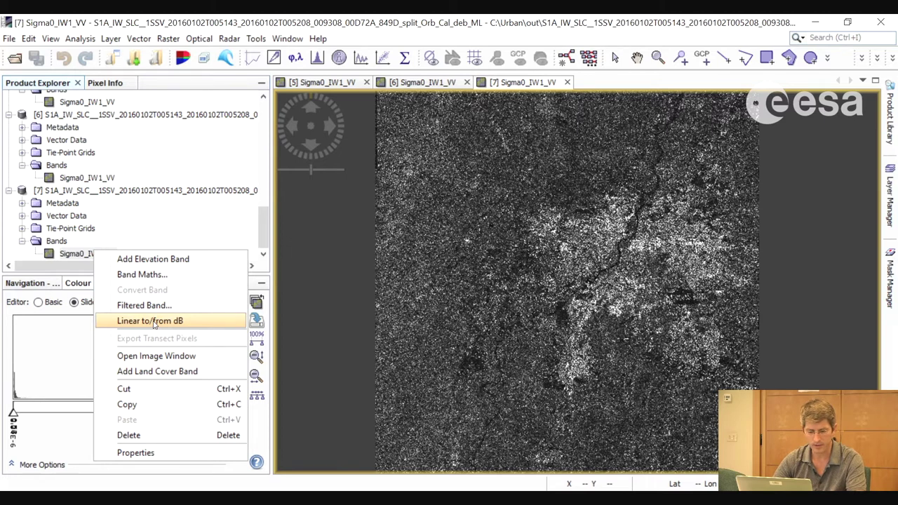
key(Return)
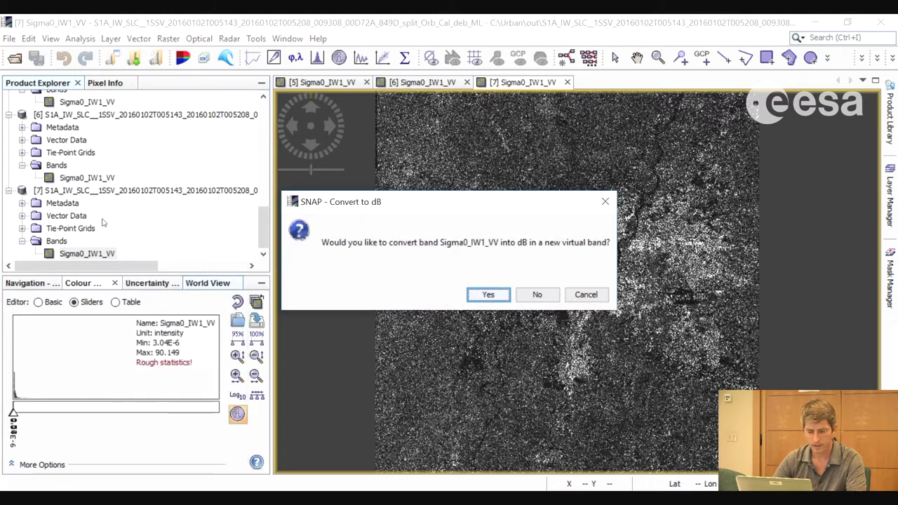
click(489, 294)
drag(262, 218, 263, 242)
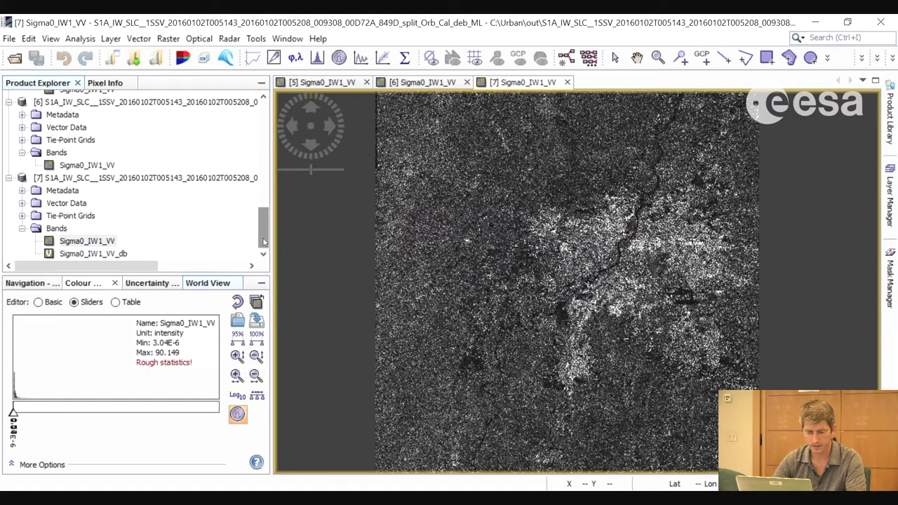
Display the Sigma0_IW1_VV_db band and raise its white colour slider to about -2.56.
click(79, 257)
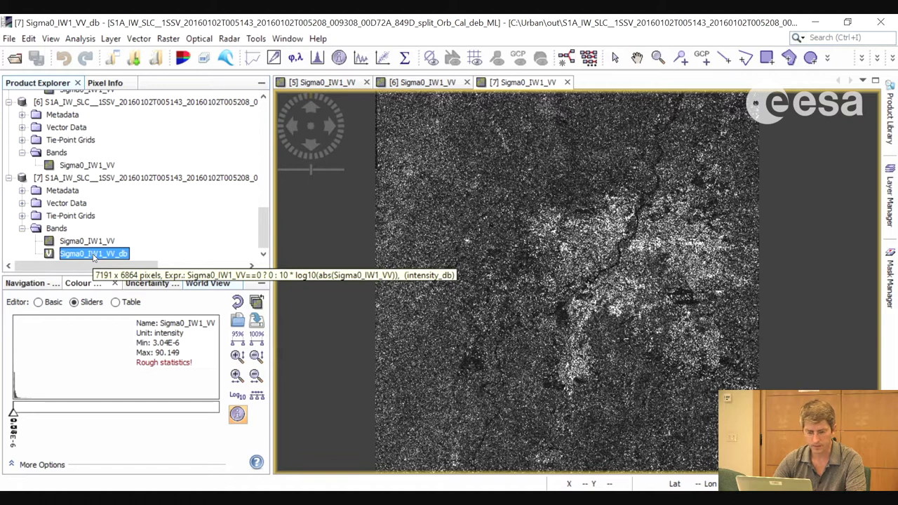
double_click(93, 254)
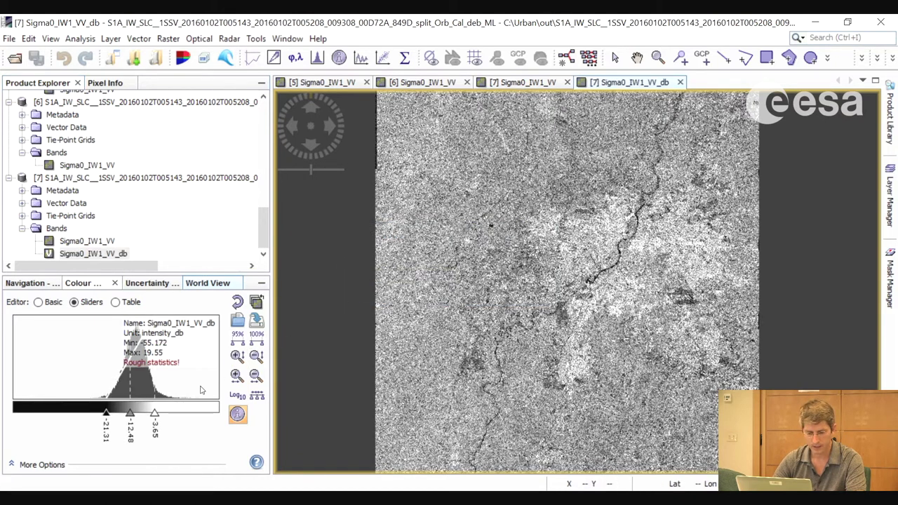
drag(155, 415, 159, 417)
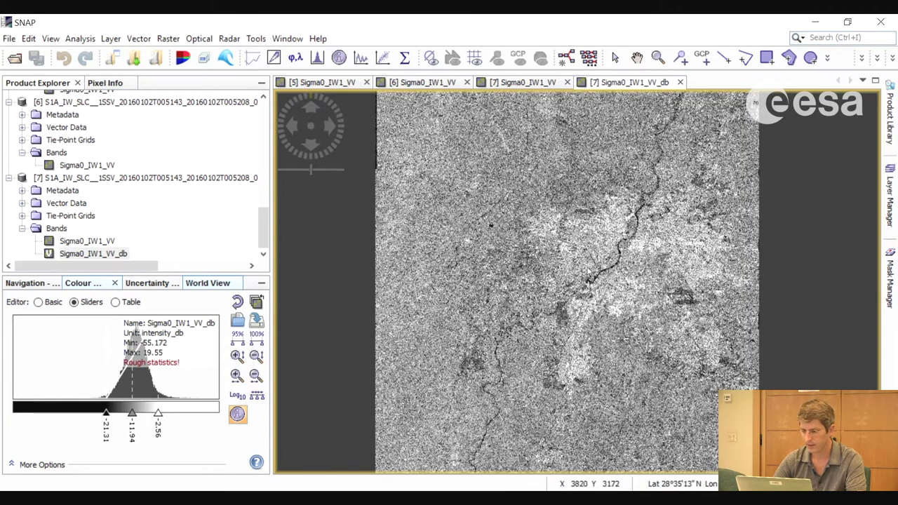
scroll(600, 269, up, 2)
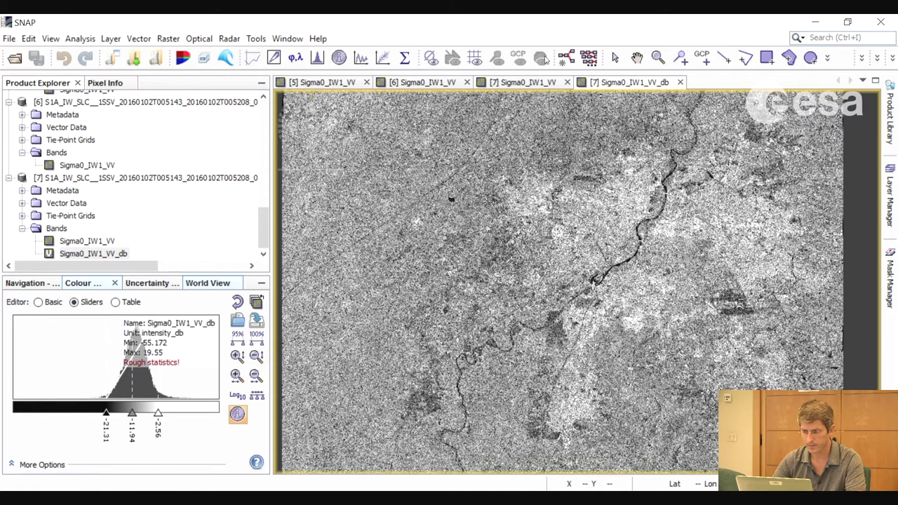
click(635, 57)
scroll(629, 283, up, 3)
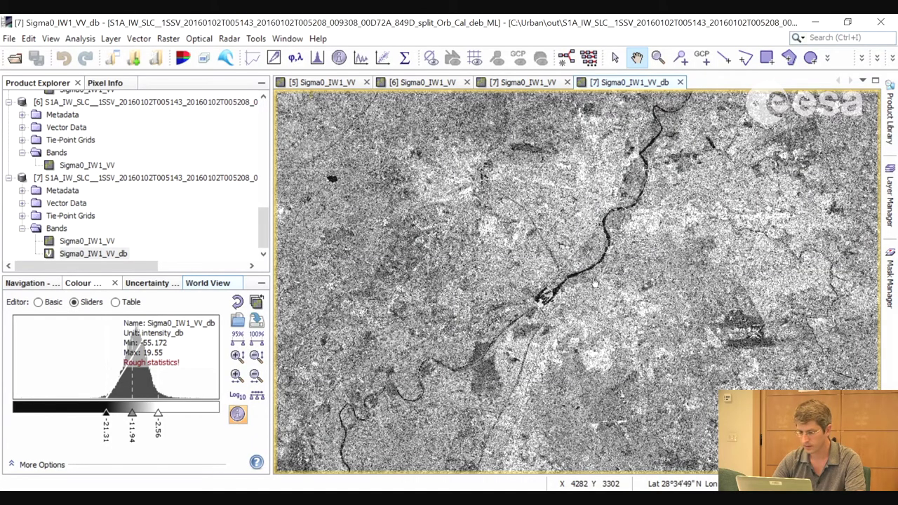
scroll(589, 247, down, 2)
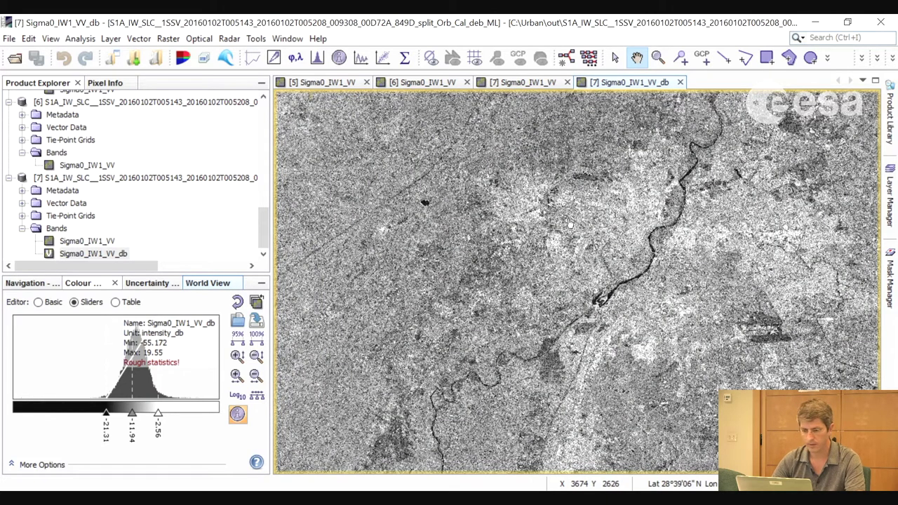
Run Range-Doppler Terrain Correction on the _deb_ML product with SRTM 3Sec, bilinear interpolation and WGS84(DD), saving _ML_TC as BEAM-DIMAP in C:\Urban\out.
click(230, 38)
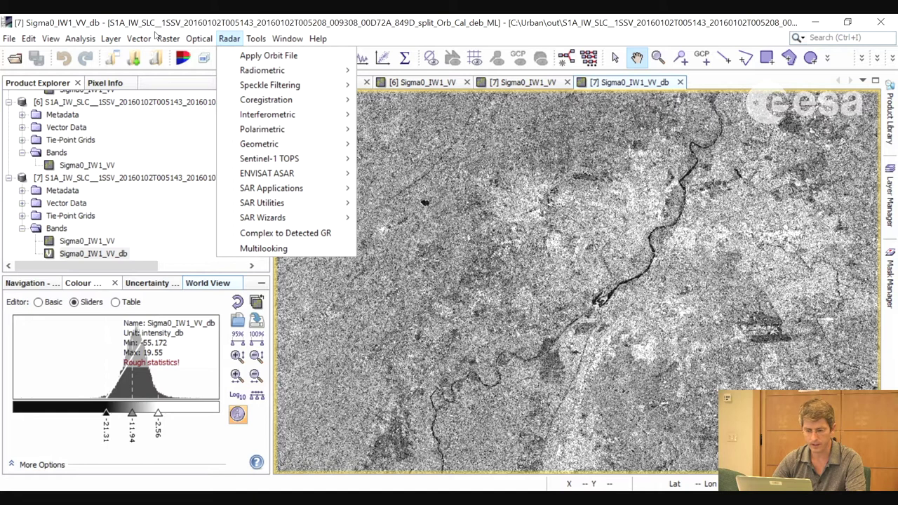
mouse_move(287, 146)
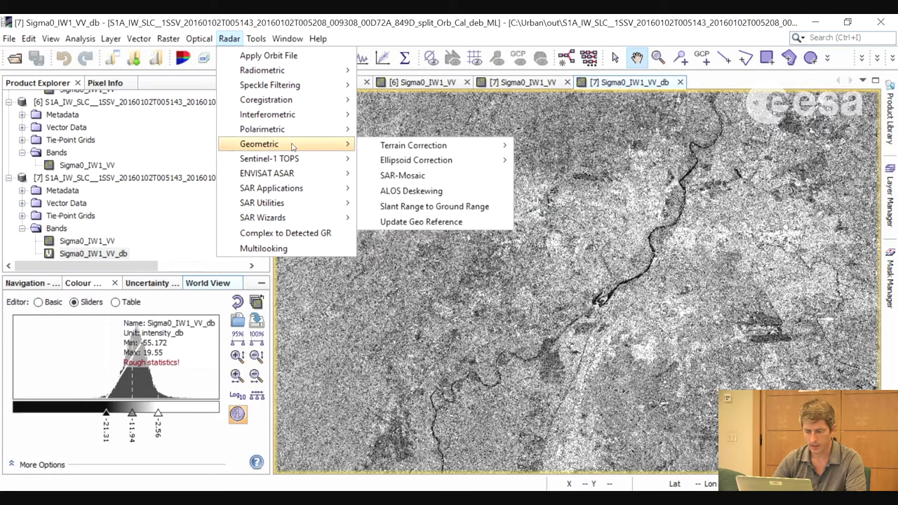
mouse_move(488, 147)
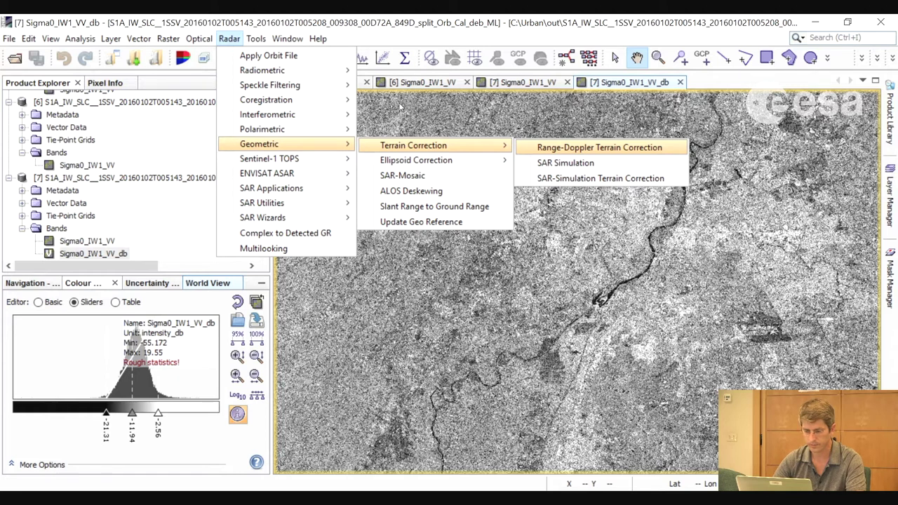
click(582, 147)
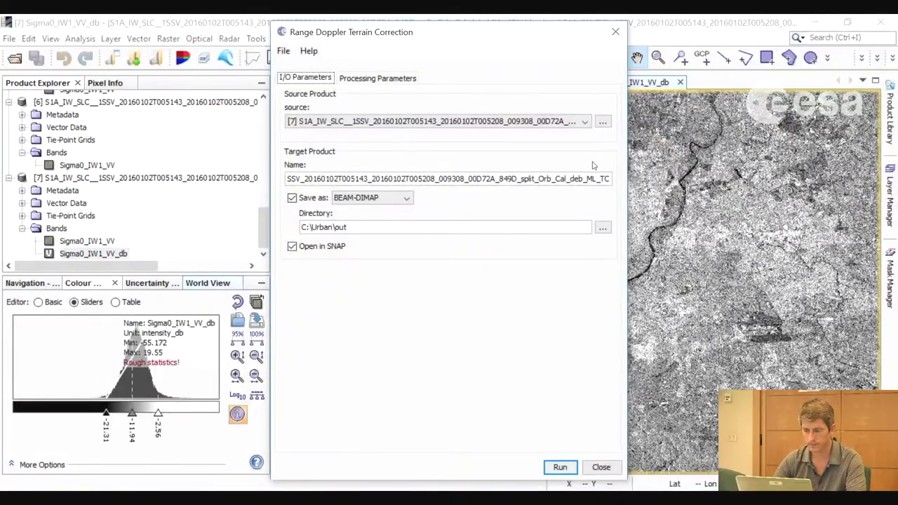
click(375, 79)
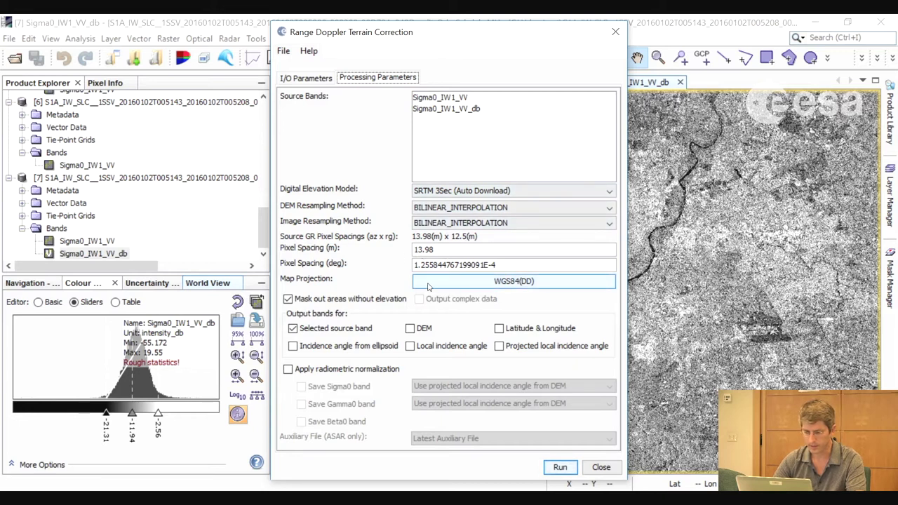
click(296, 78)
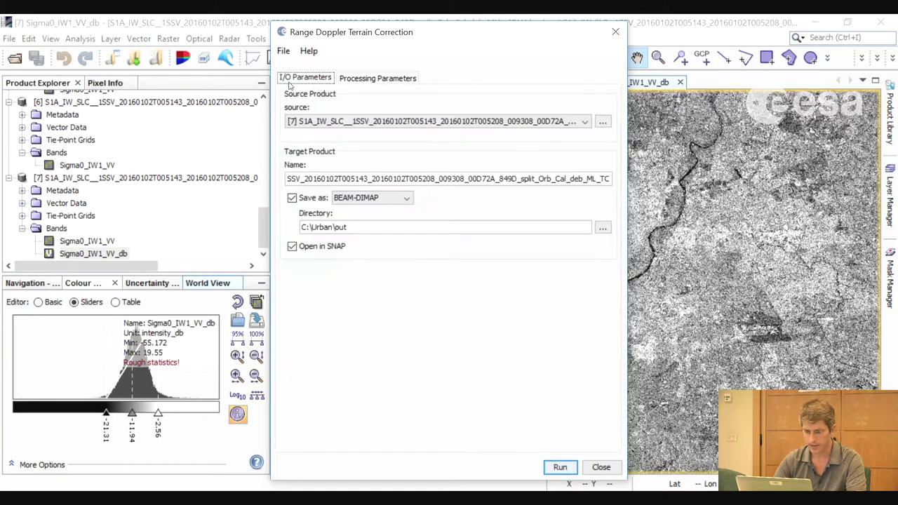
click(359, 227)
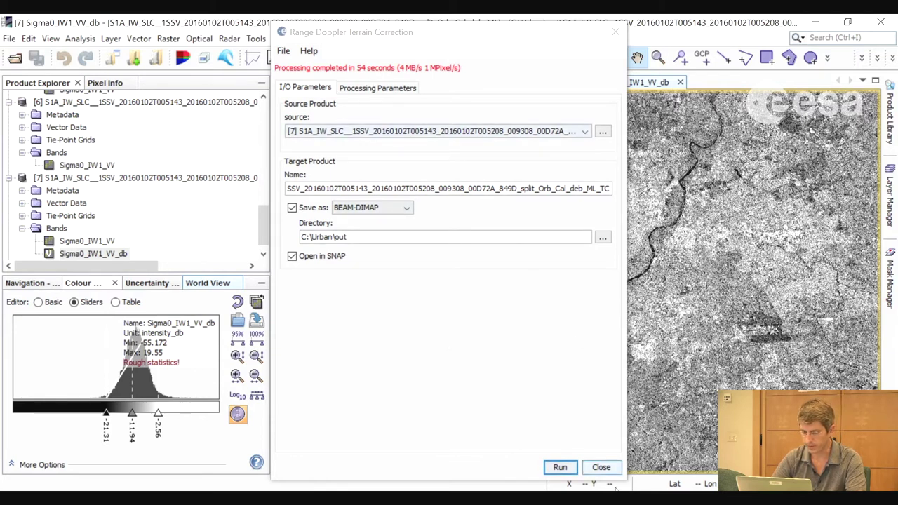
click(600, 468)
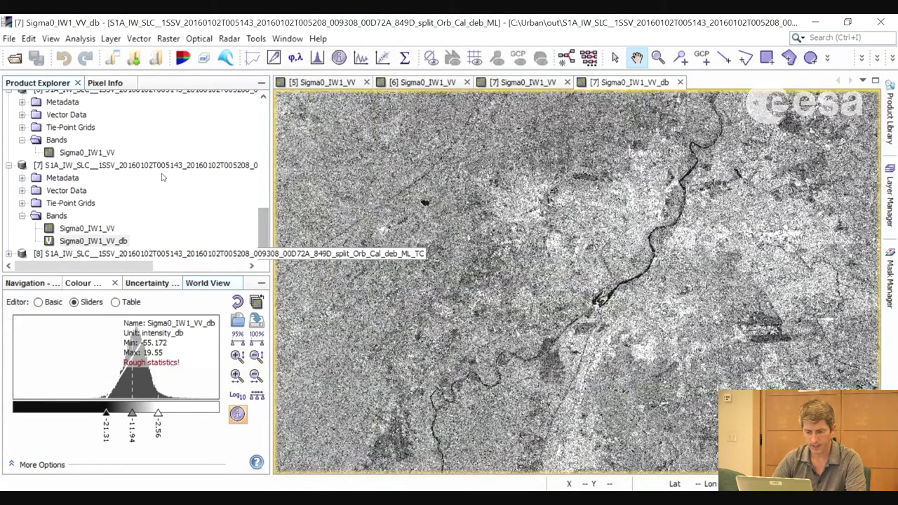
Expand the bands of the terrain-corrected _ML_TC product and display its Sigma0_IW1_VV band.
click(101, 254)
click(10, 253)
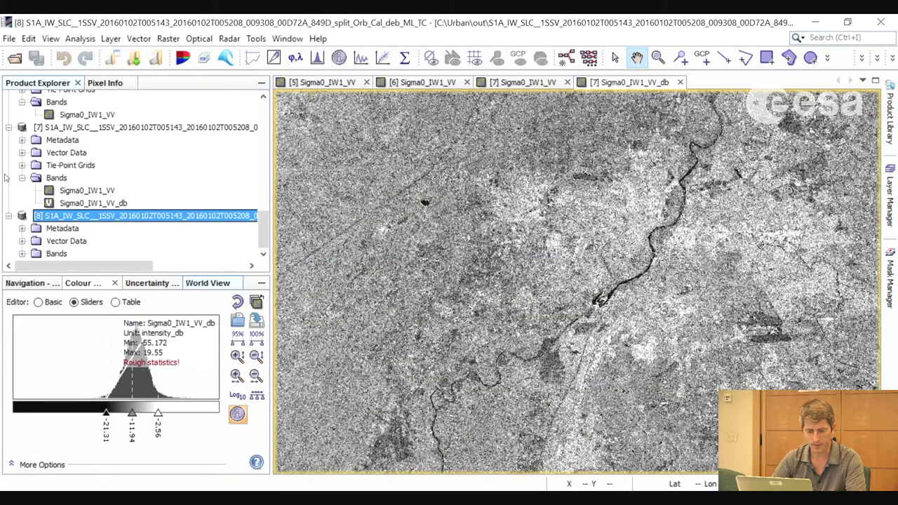
click(23, 253)
double_click(87, 254)
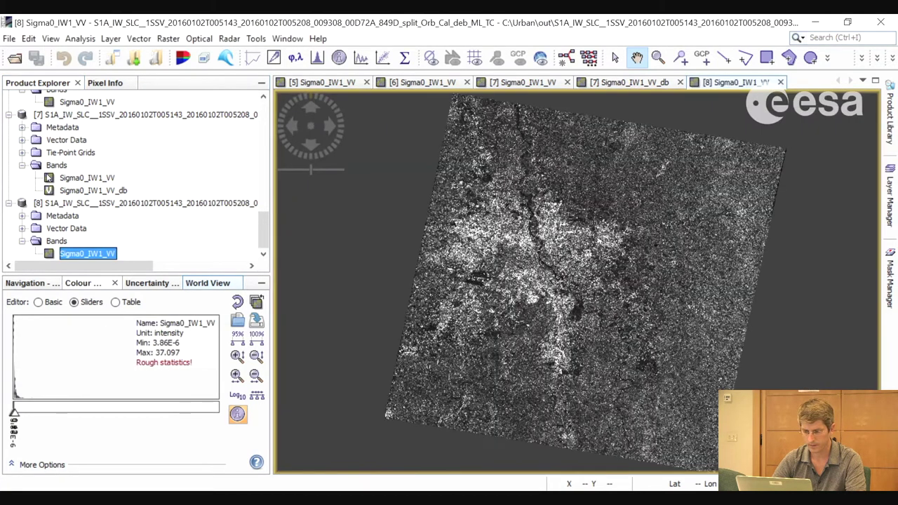
scroll(538, 259, up, 1)
scroll(538, 259, up, 1)
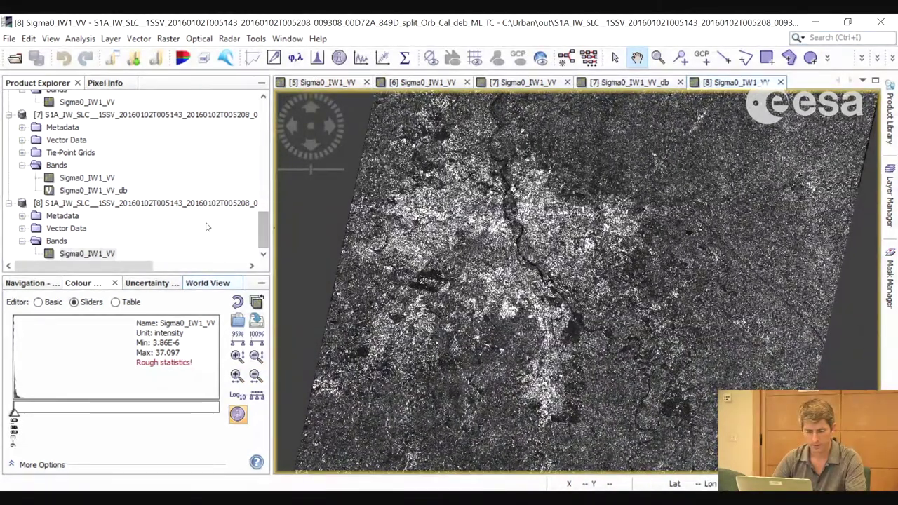
Convert the Sigma0_IW1_VV band of the terrain-corrected product from linear to dB as a new virtual band.
right_click(92, 254)
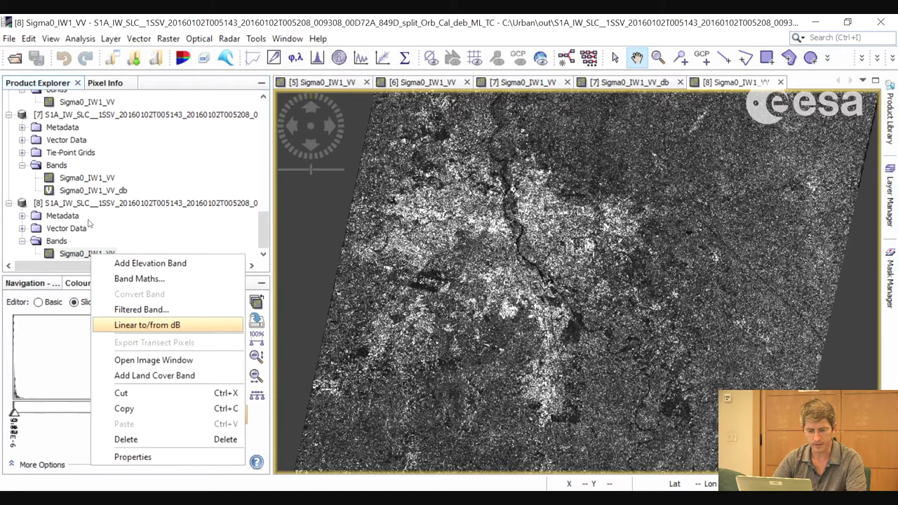
click(133, 325)
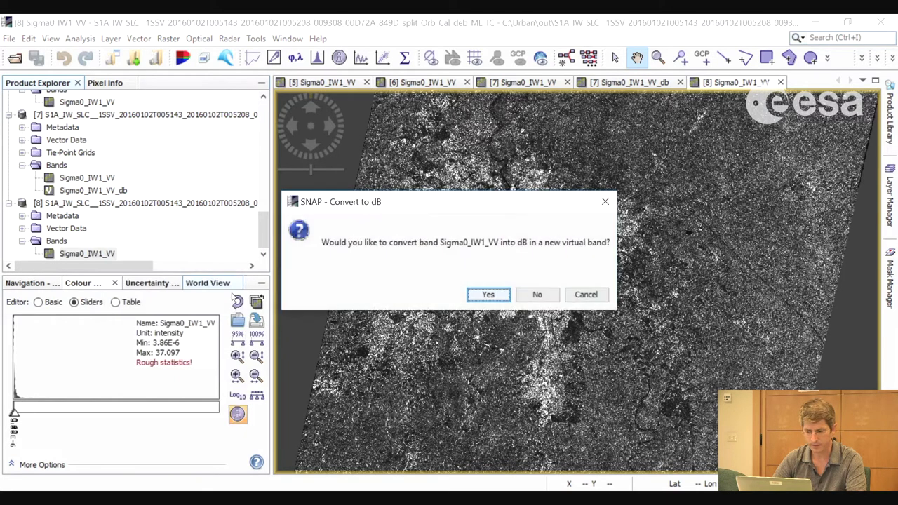
click(488, 294)
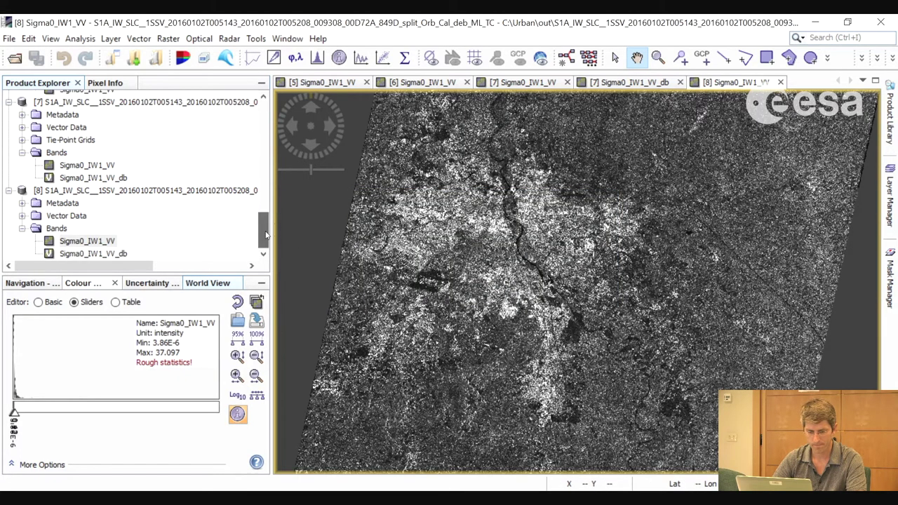
Display the terrain-corrected Sigma0_IW1_VV_db band and raise its white colour slider to about -2.59.
double_click(105, 254)
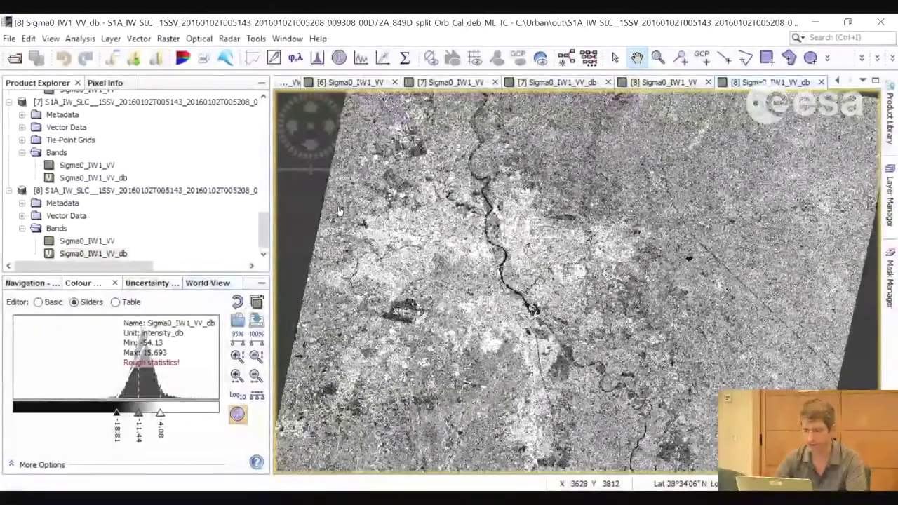
scroll(339, 210, up, 5)
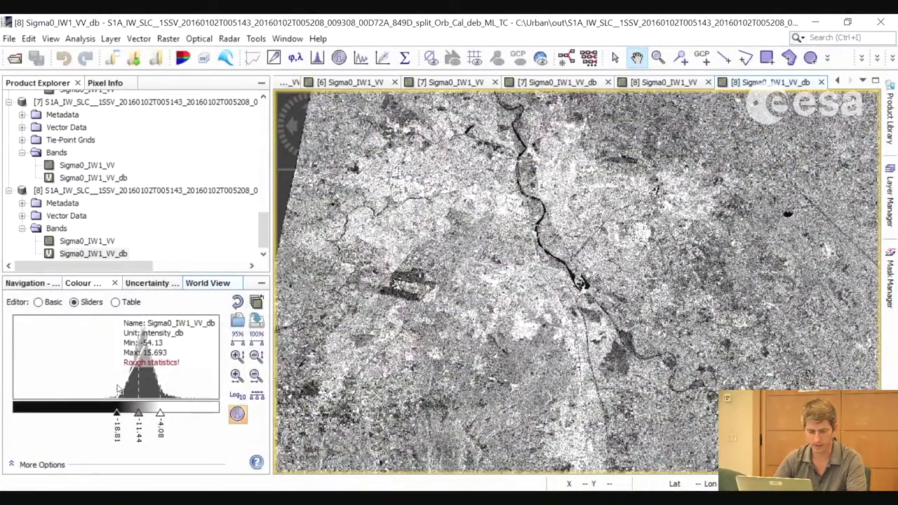
drag(161, 416, 165, 414)
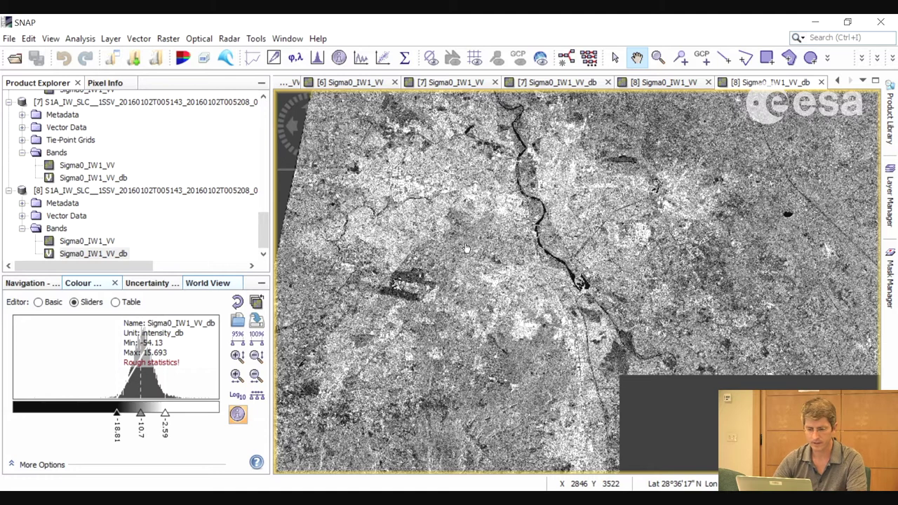
Close all open products without saving the modified ones.
click(199, 191)
right_click(199, 190)
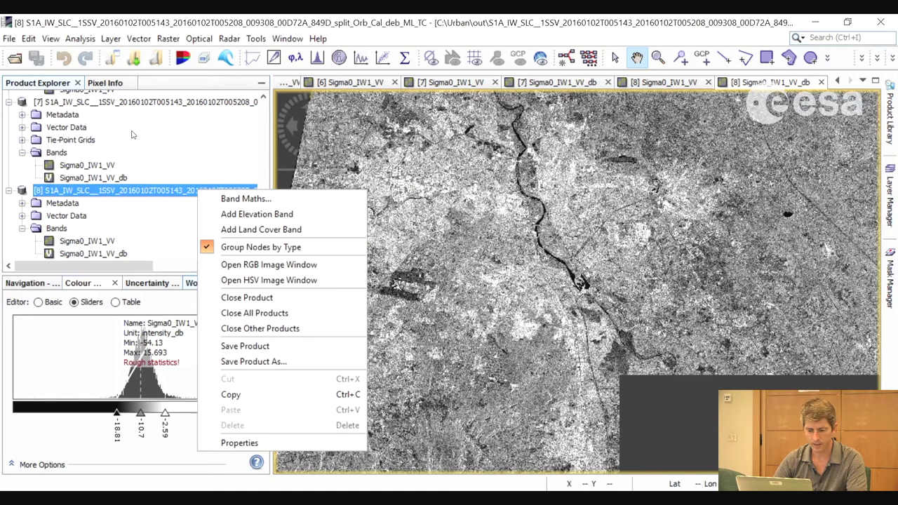
click(235, 318)
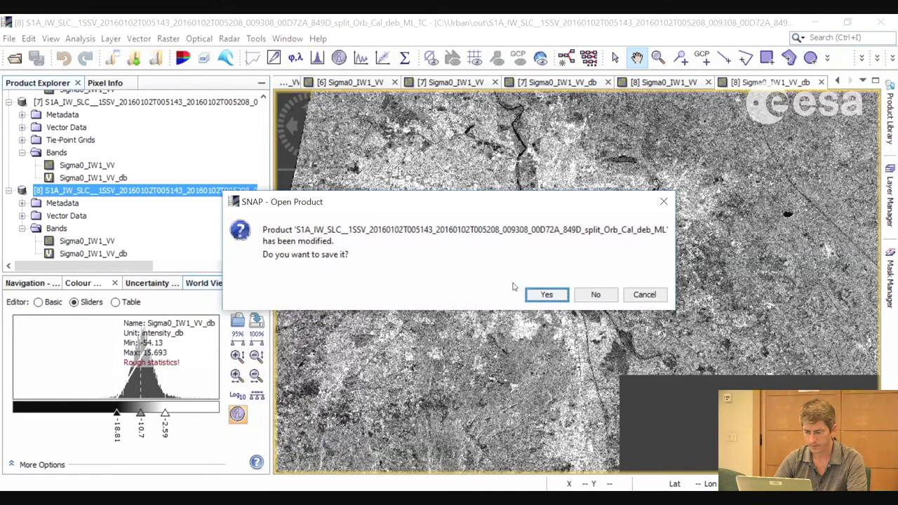
click(594, 294)
key(Tab)
key(Return)
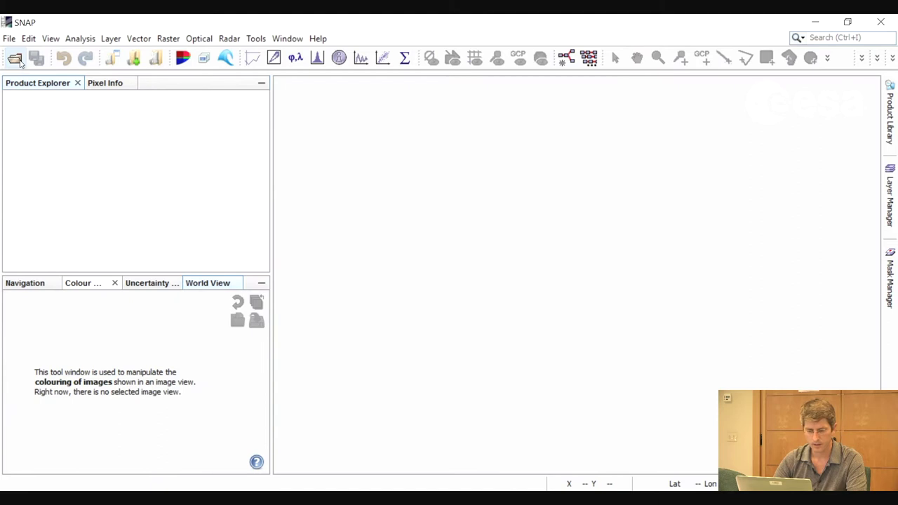
Switch to File Explorer, open C:\Urban\out and load the 20160102 product's _849D_split_Orb.dim file into SNAP.
key(alt+Tab)
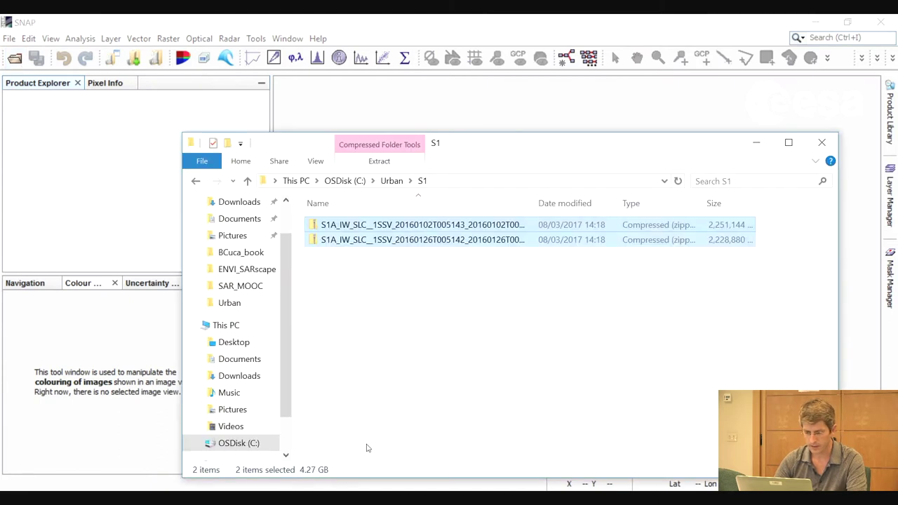
drag(449, 155, 505, 146)
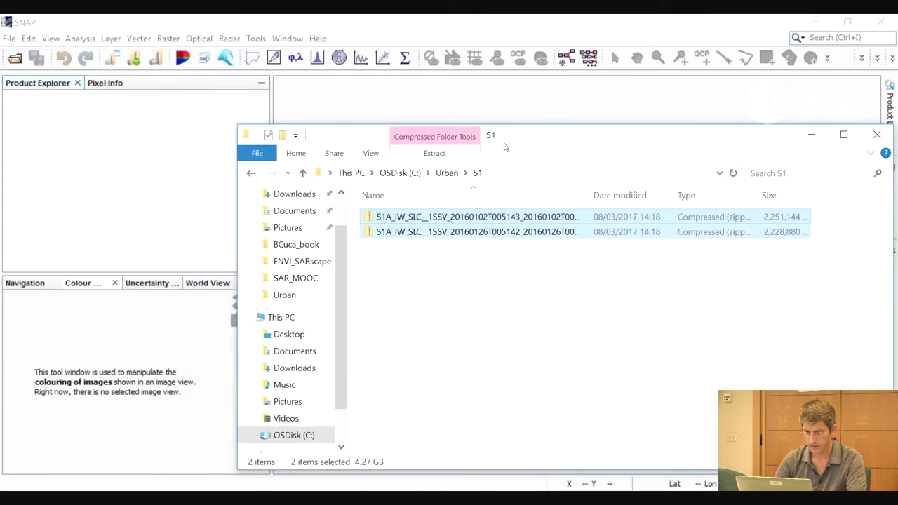
click(446, 173)
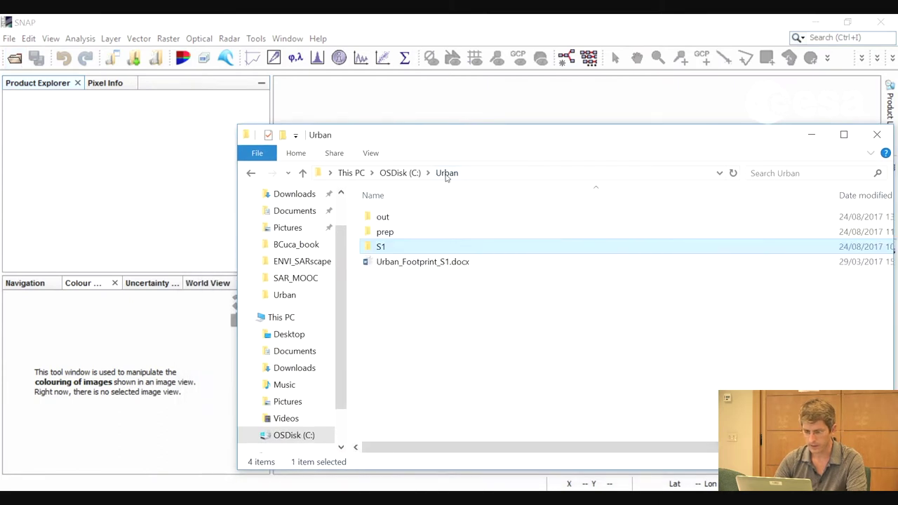
double_click(383, 217)
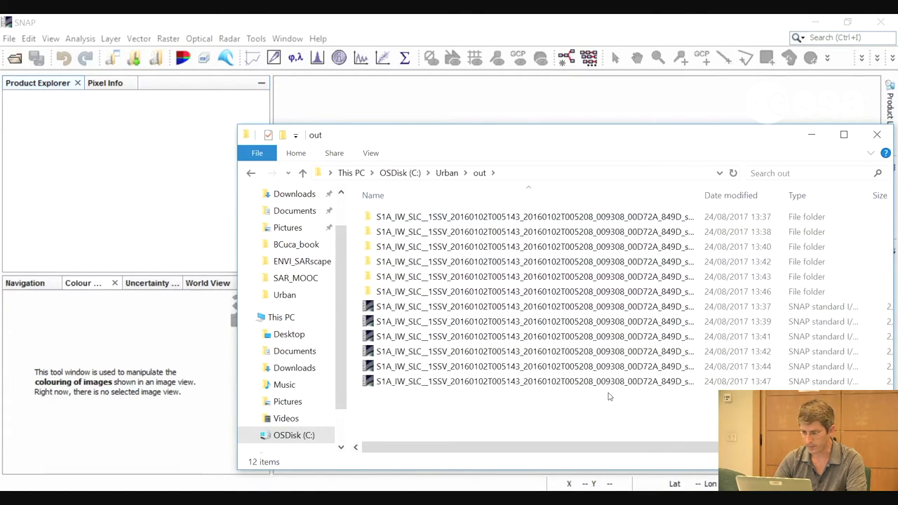
drag(704, 193, 813, 194)
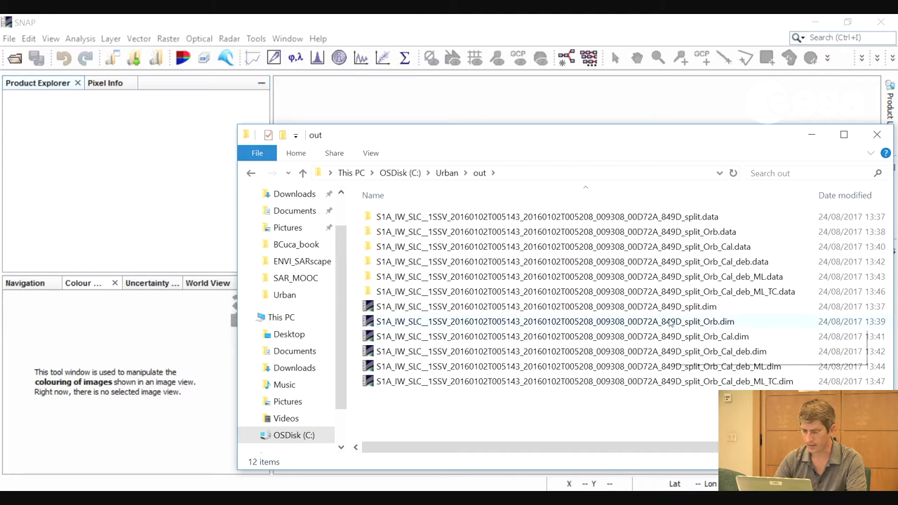
drag(658, 321, 84, 110)
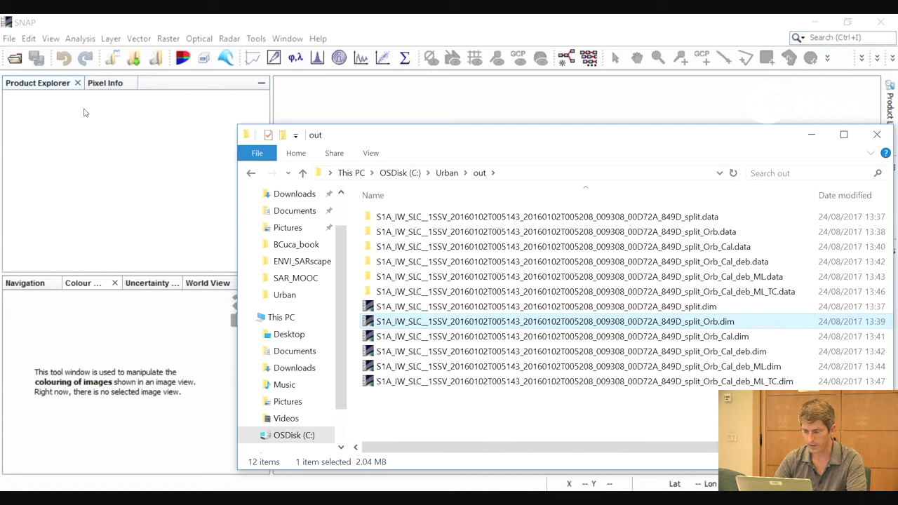
Open the C:\Urban\prep folder and load the 20160126 product's _49C0_split_IW1_4-8_Orb.dim file into SNAP.
click(451, 173)
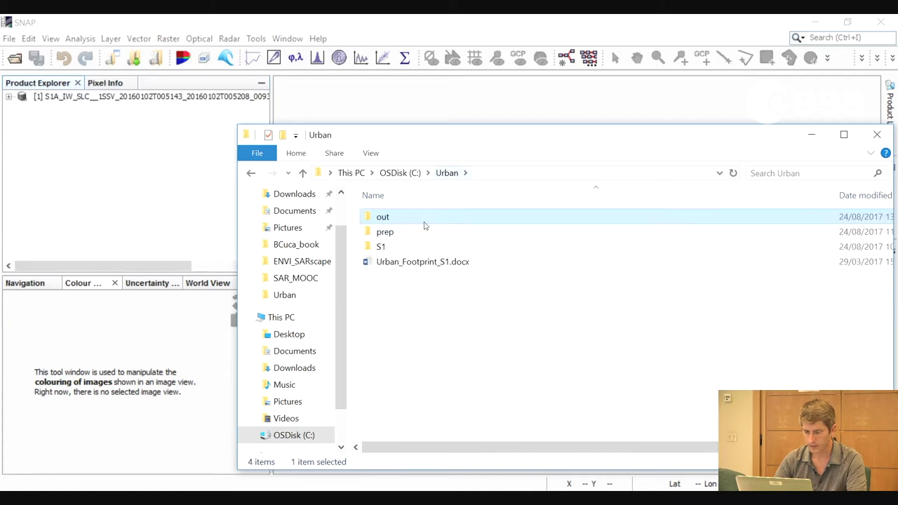
double_click(386, 233)
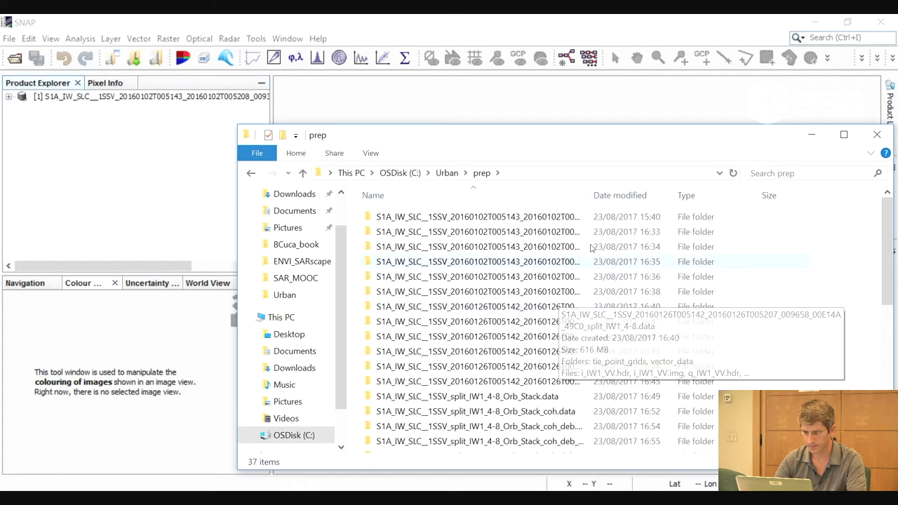
drag(596, 195, 736, 199)
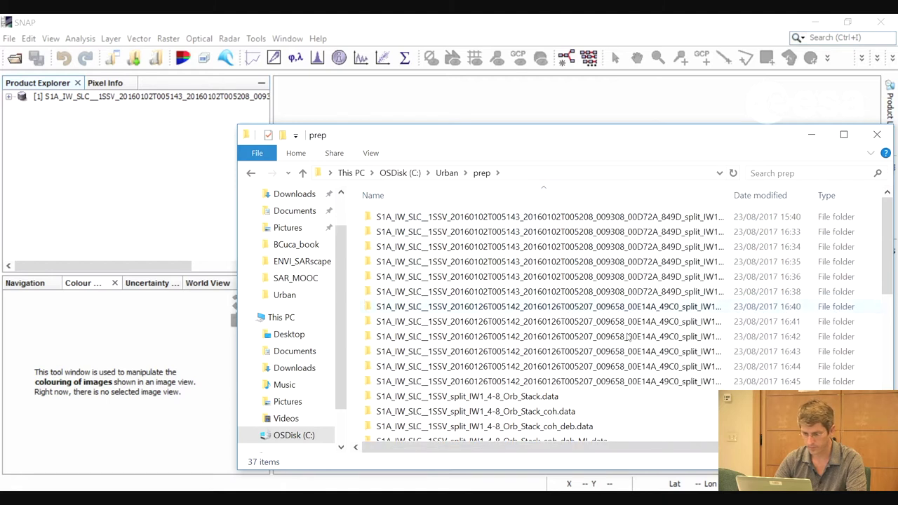
scroll(552, 385, down, 6)
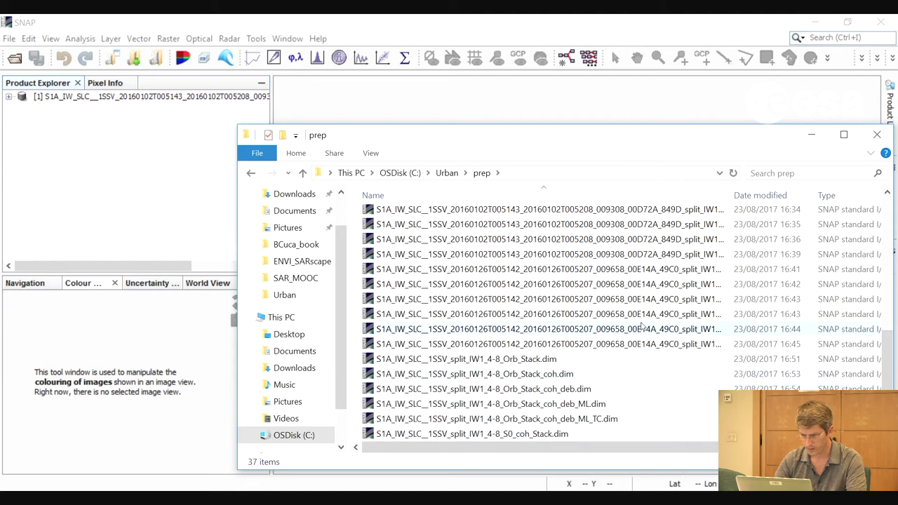
scroll(641, 328, up, 1)
drag(731, 196, 848, 197)
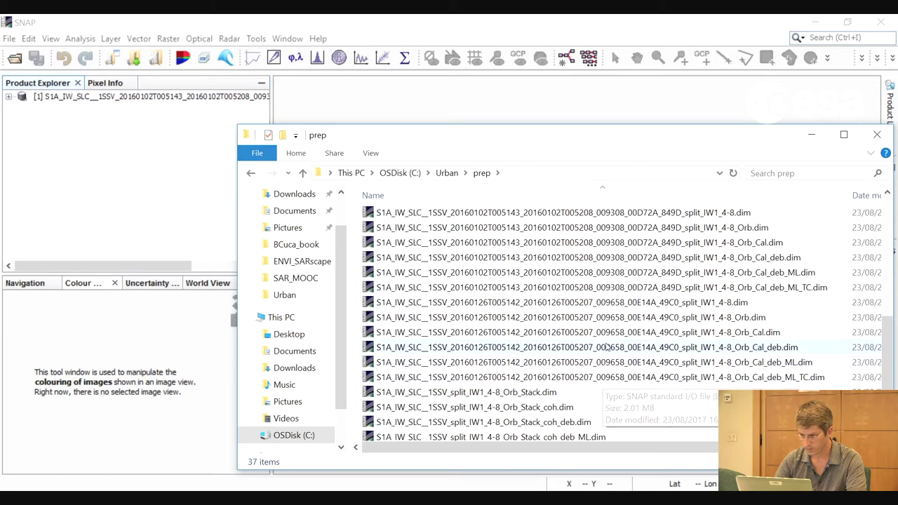
drag(607, 317, 96, 133)
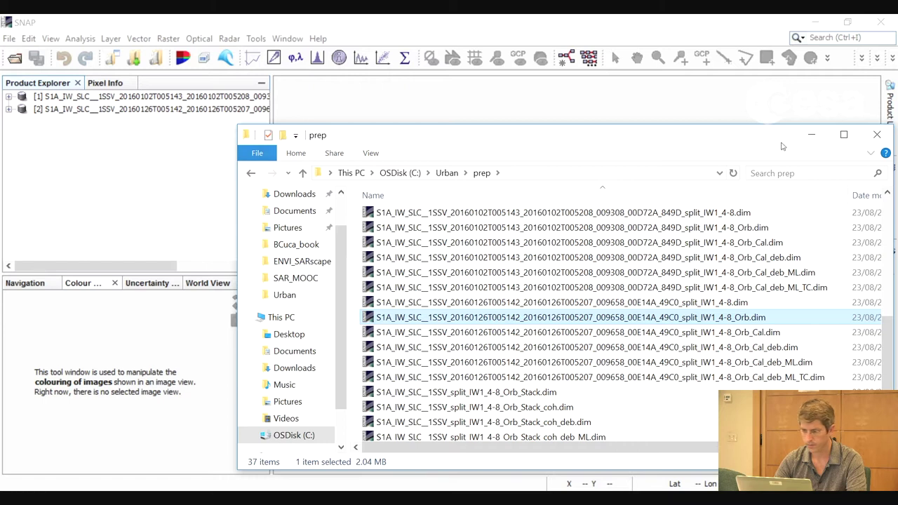
Return to SNAP, start S-1 Back Geocoding and add both opened orbit-corrected split products as its inputs.
click(812, 134)
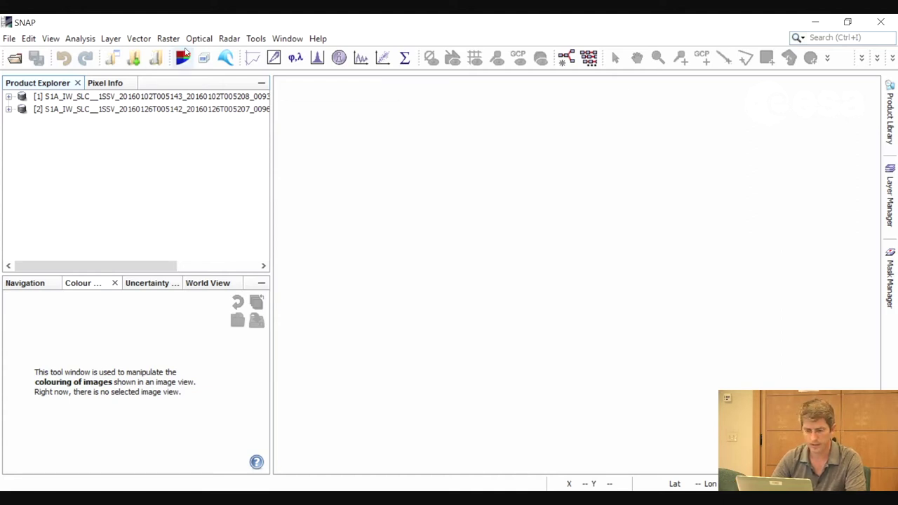
click(230, 39)
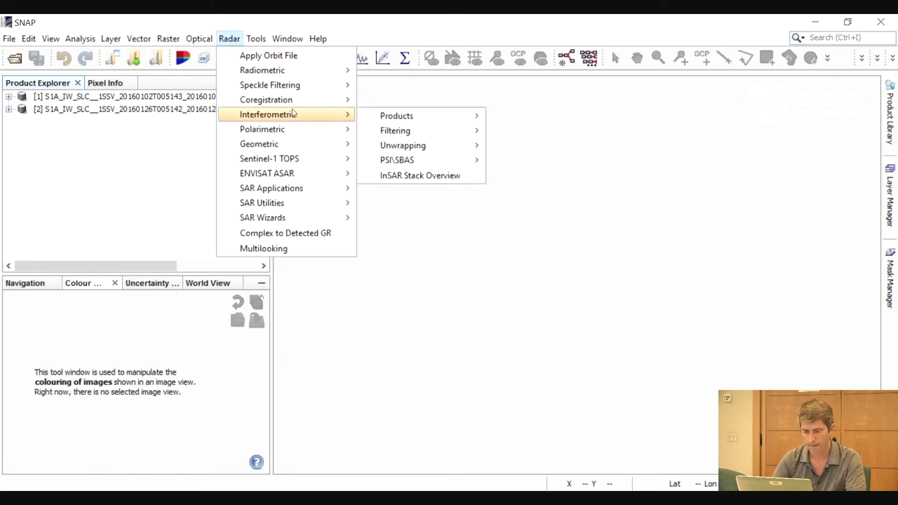
mouse_move(331, 102)
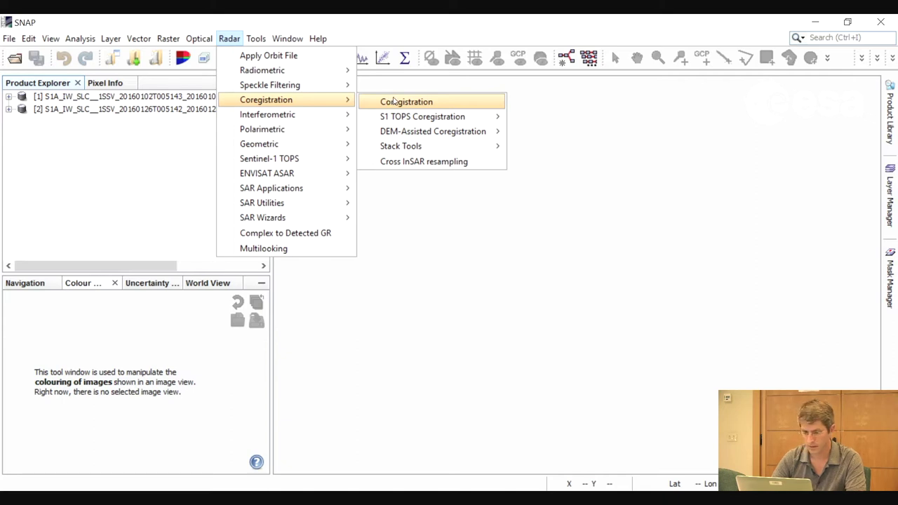
mouse_move(419, 118)
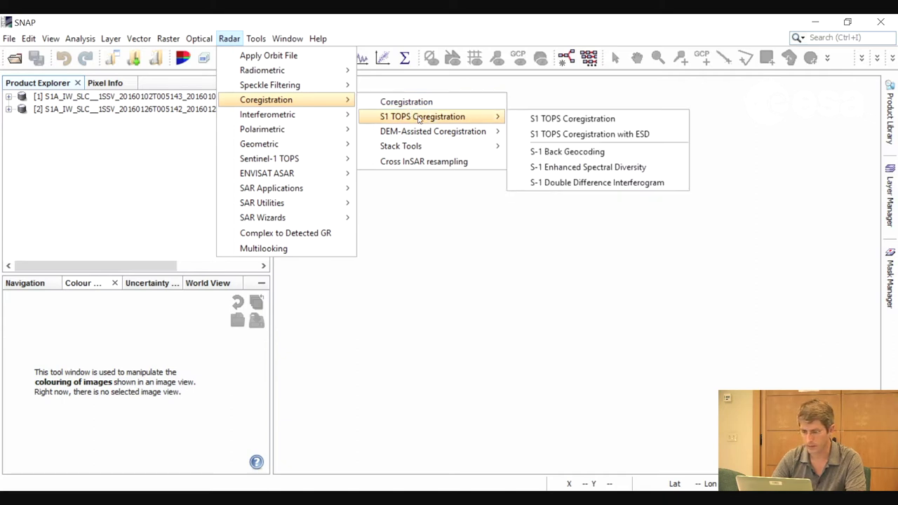
click(575, 155)
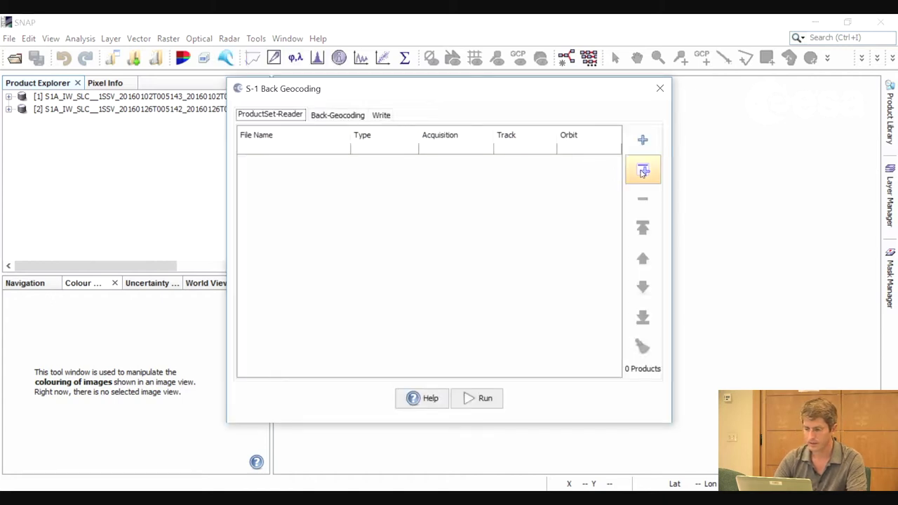
click(644, 172)
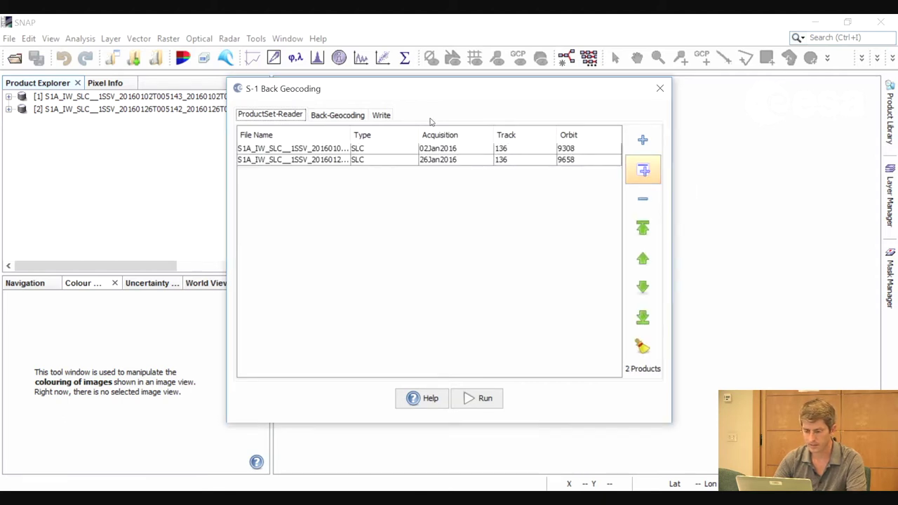
Name the back-geocoding output S1A_IW_SLC__1SSV_split_Orb_Stack, run it into C:\Urban\out and close the dialog.
click(337, 115)
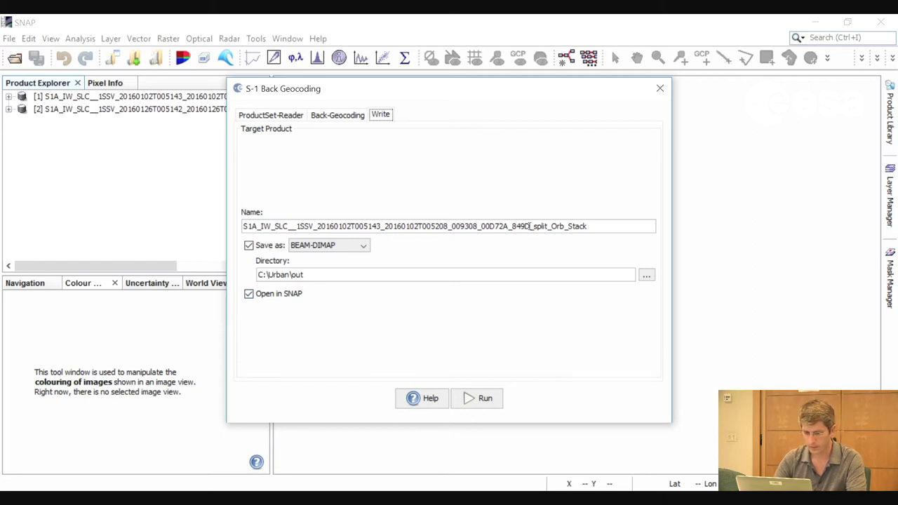
drag(529, 226, 318, 226)
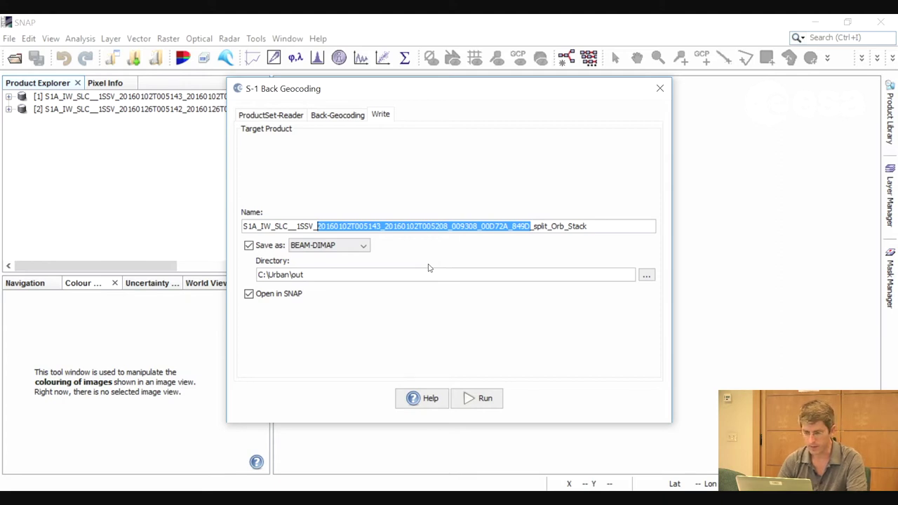
key(Delete)
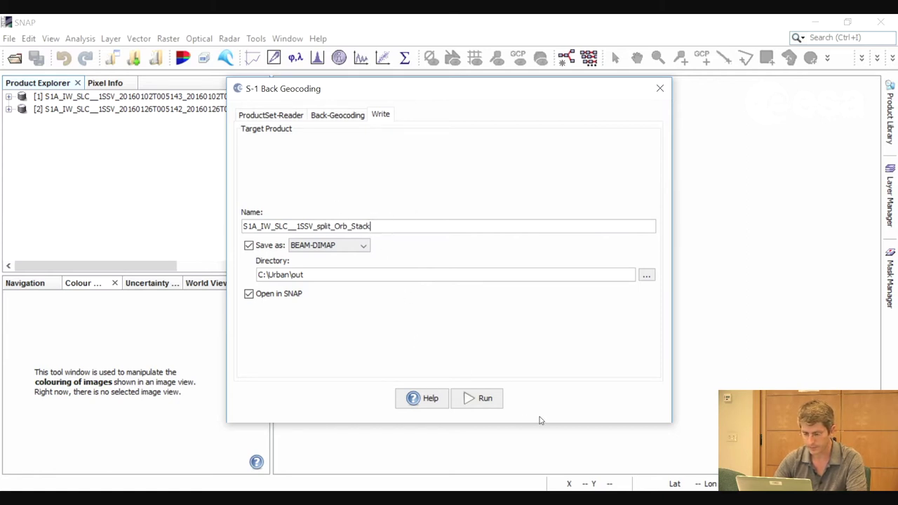
click(488, 400)
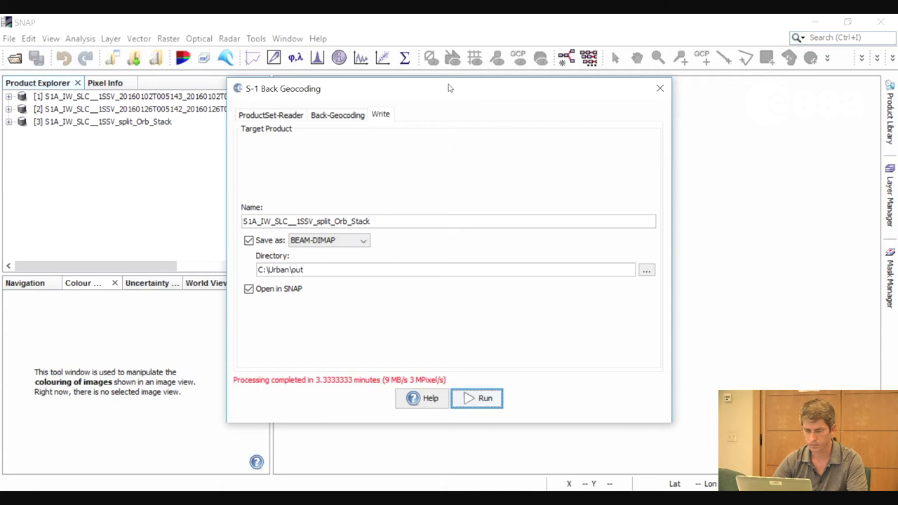
drag(448, 88, 514, 91)
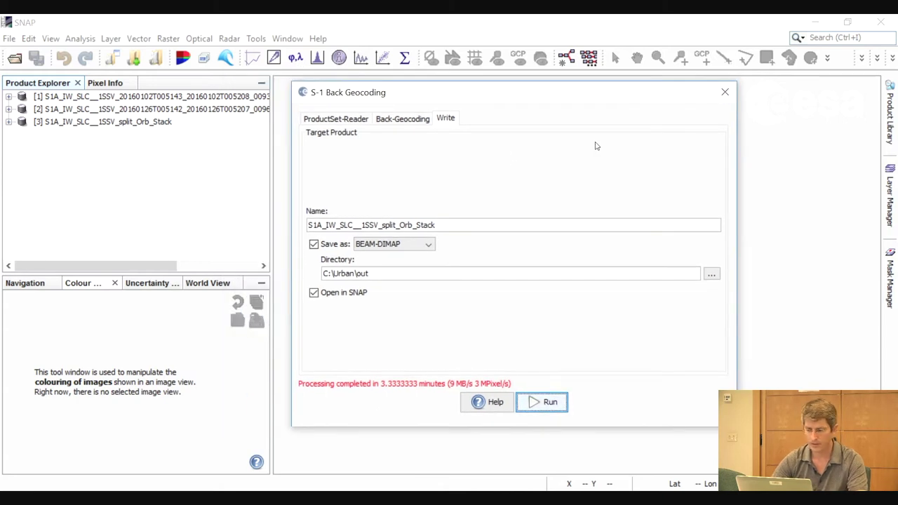
click(725, 93)
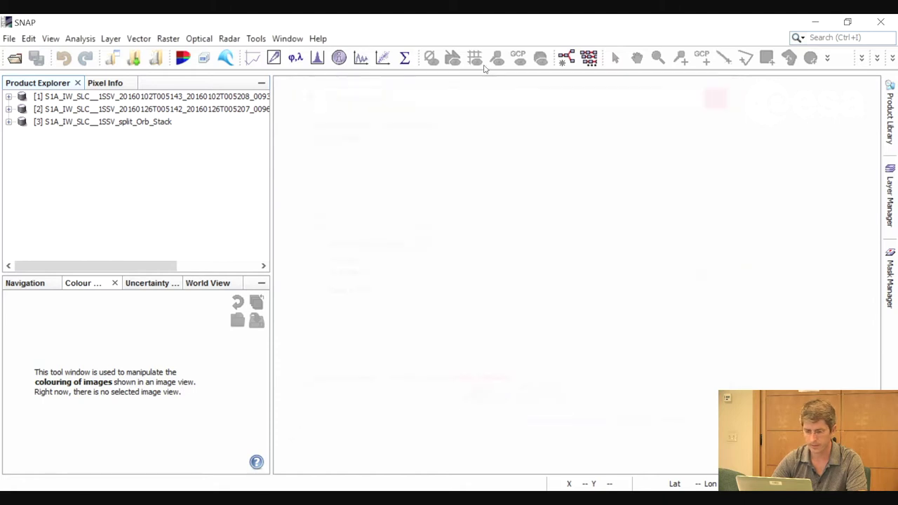
Run Coherence Estimation on the split_Orb_Stack product with default processing parameters, saving S1A_IW_SLC__1SSV_split_Orb_Stack_coh as BEAM-DIMAP in C:\Urban\out.
click(115, 122)
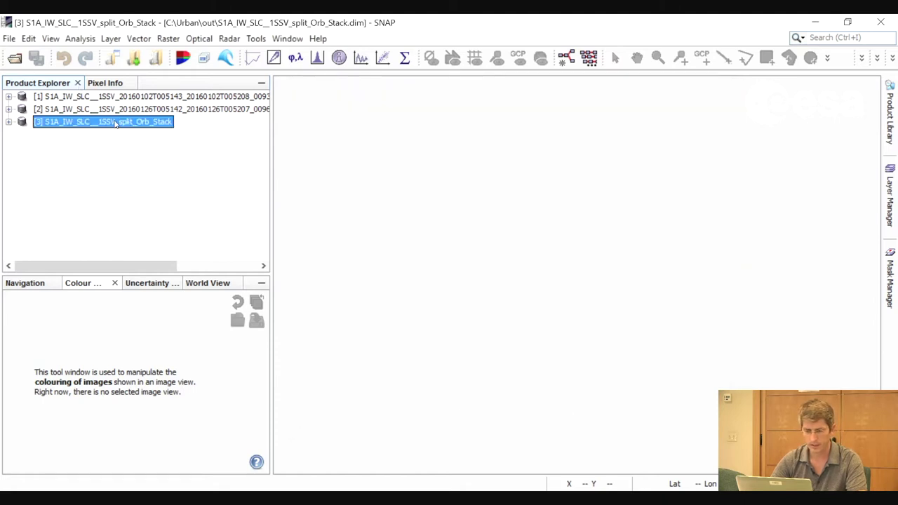
click(228, 39)
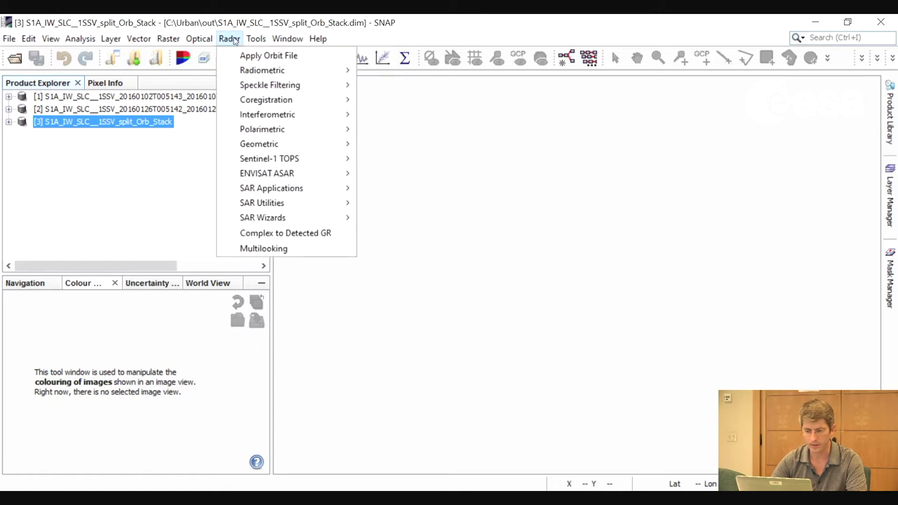
mouse_move(255, 143)
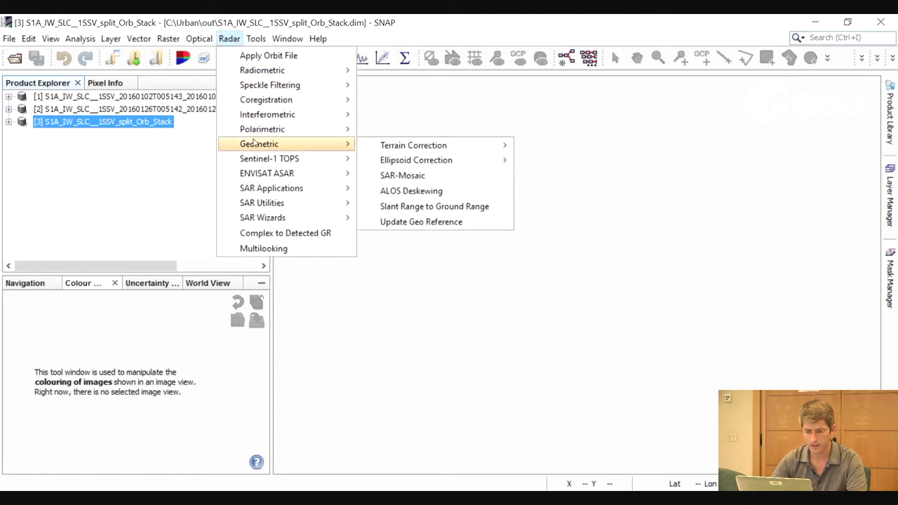
mouse_move(261, 116)
mouse_move(391, 118)
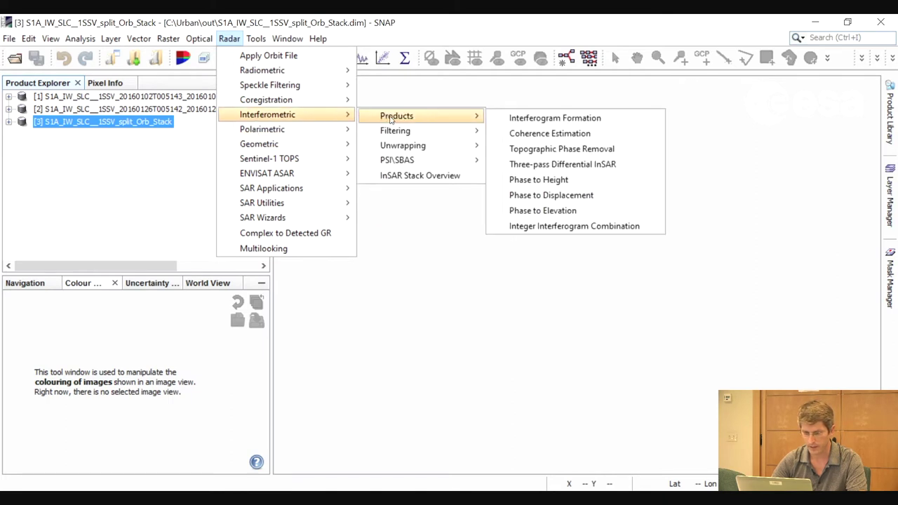
click(525, 136)
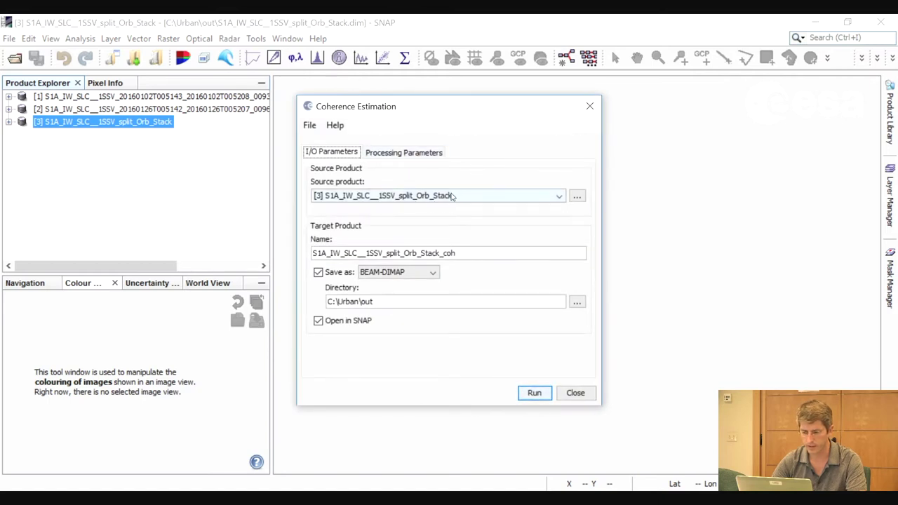
click(406, 153)
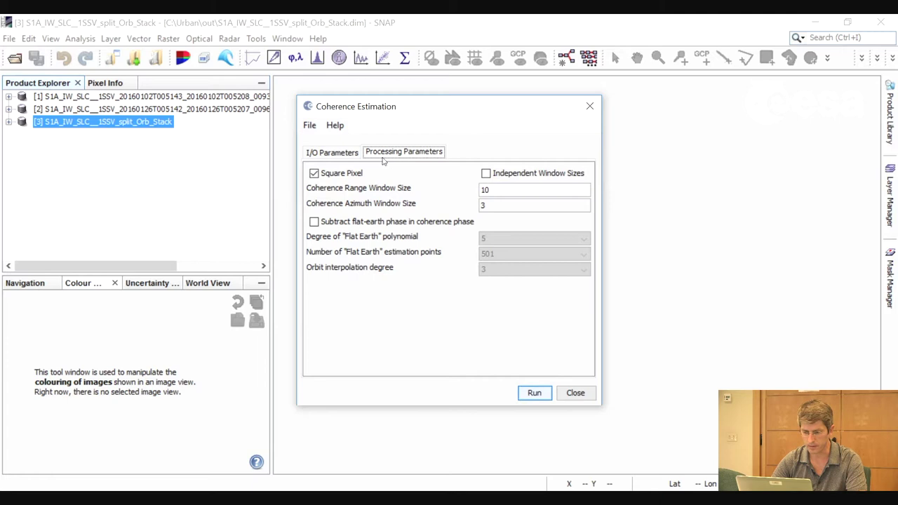
click(336, 153)
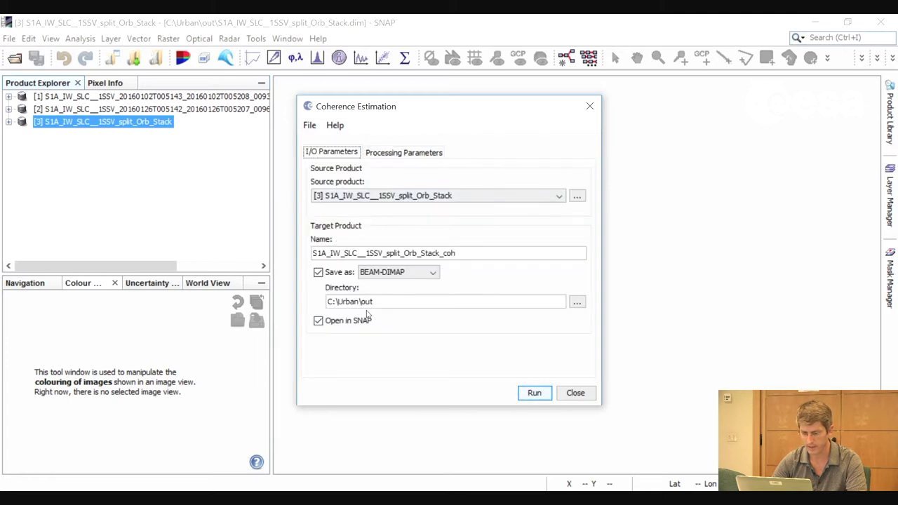
click(535, 393)
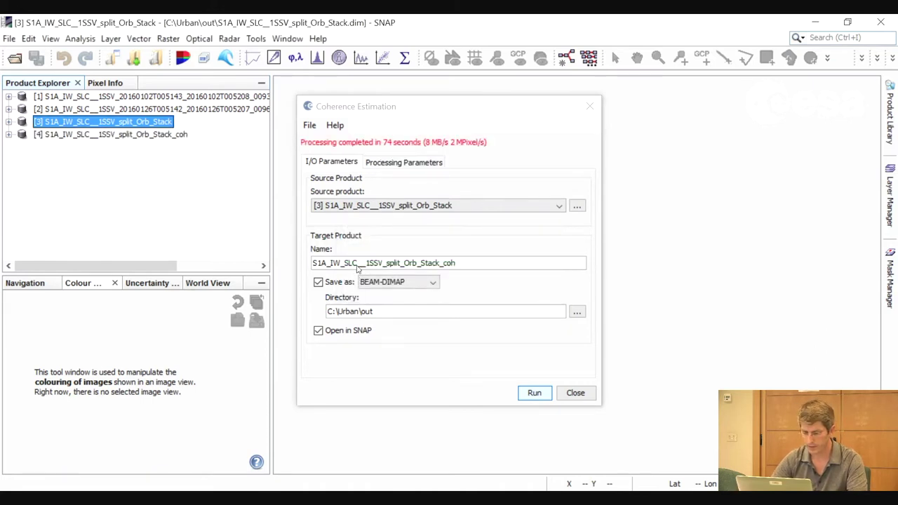
click(575, 392)
Display the coh_IW1_VV_02Jan2016_26Jan2016 band of the coherence product.
click(106, 135)
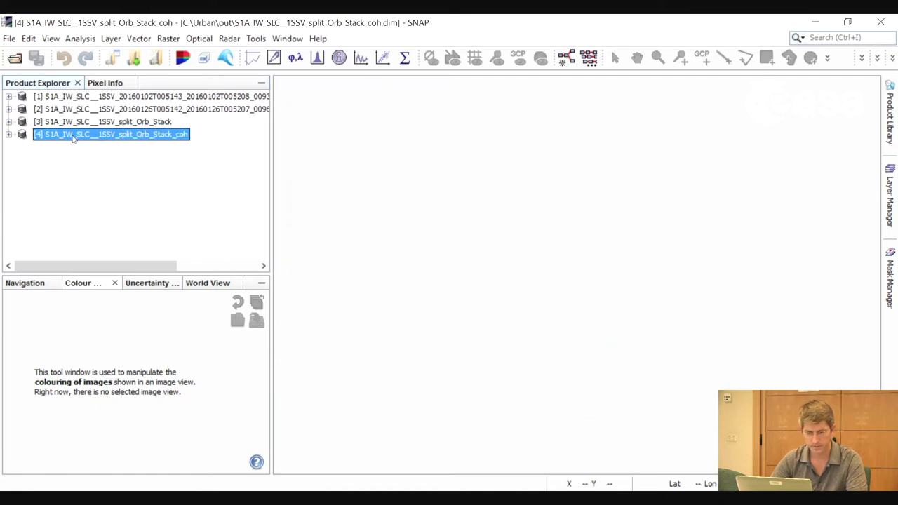
click(9, 135)
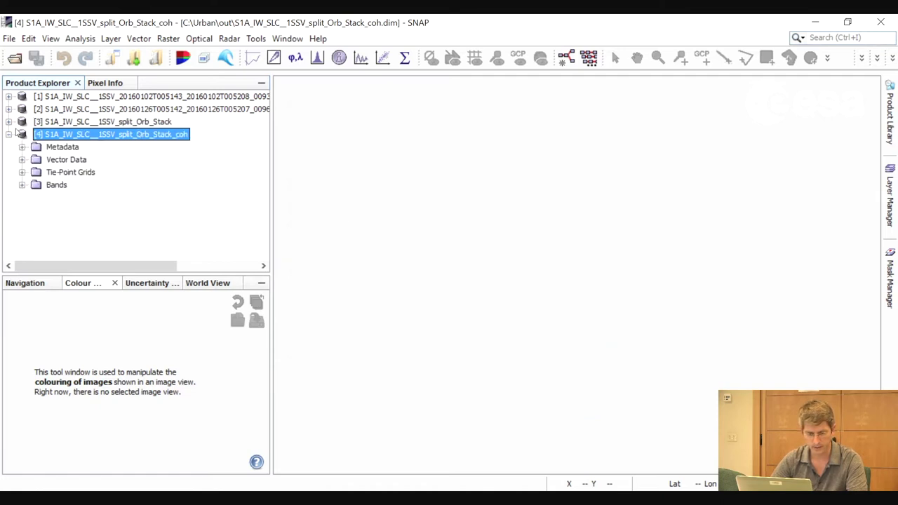
click(22, 184)
click(94, 199)
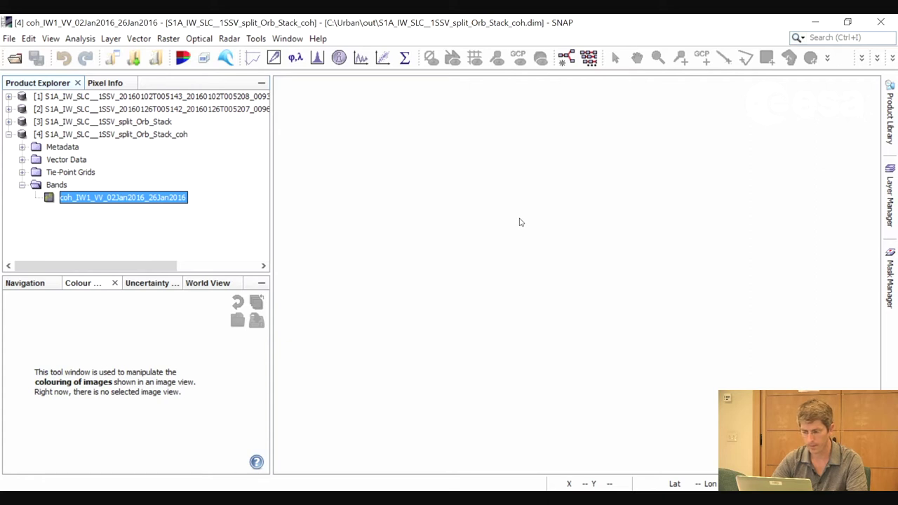
double_click(138, 197)
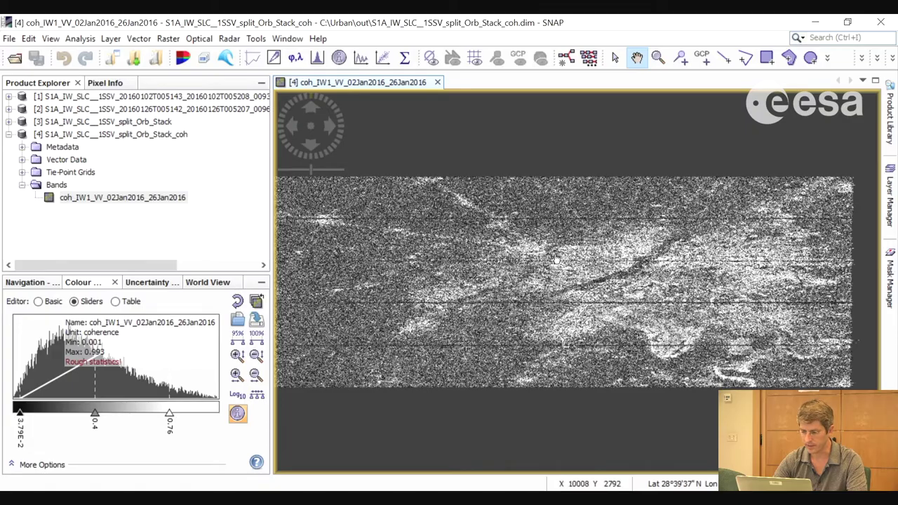
Examine the coherence image closely and as a whole, comparing bright and dark areas and the dark horizontal lines between bursts.
drag(555, 258, 575, 253)
scroll(576, 259, up, 3)
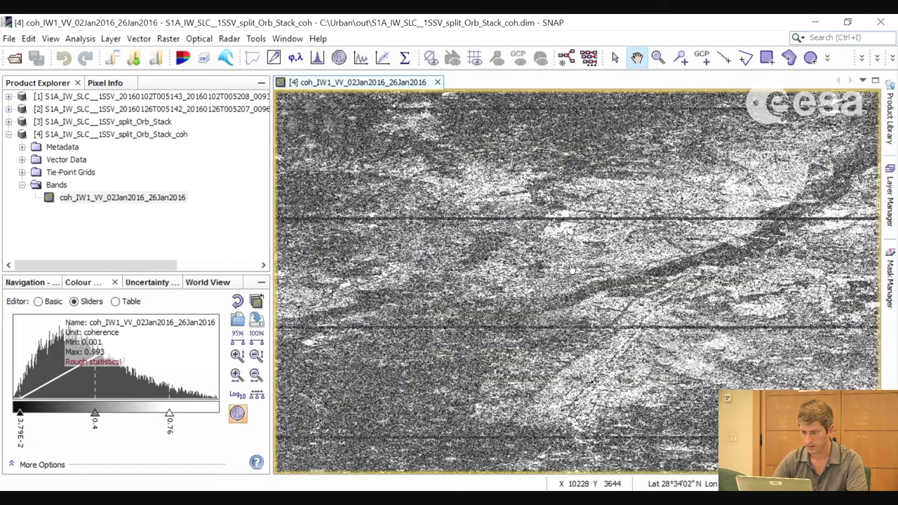
scroll(571, 267, down, 2)
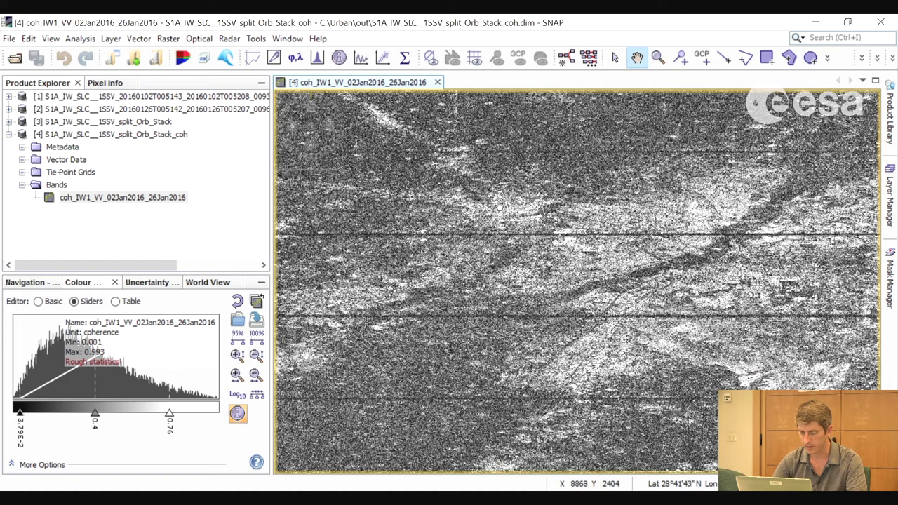
drag(634, 204, 584, 193)
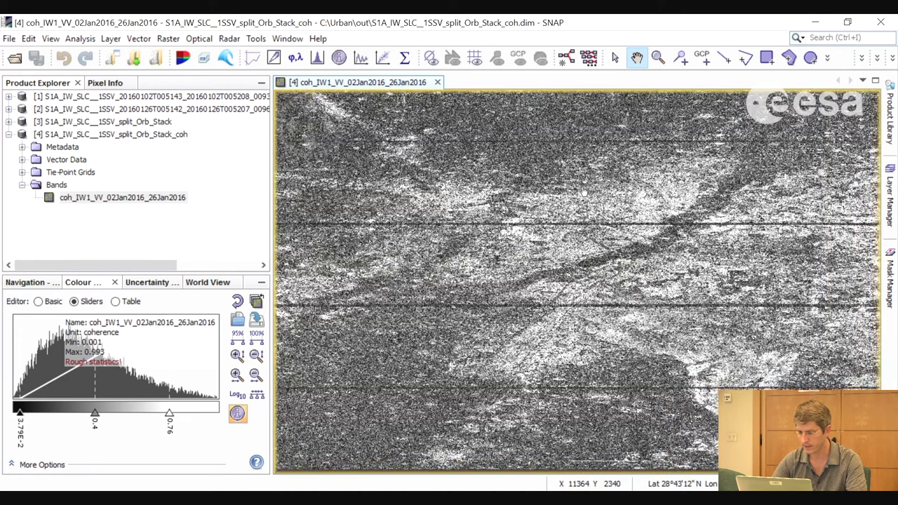
drag(603, 281, 587, 232)
drag(701, 350, 659, 301)
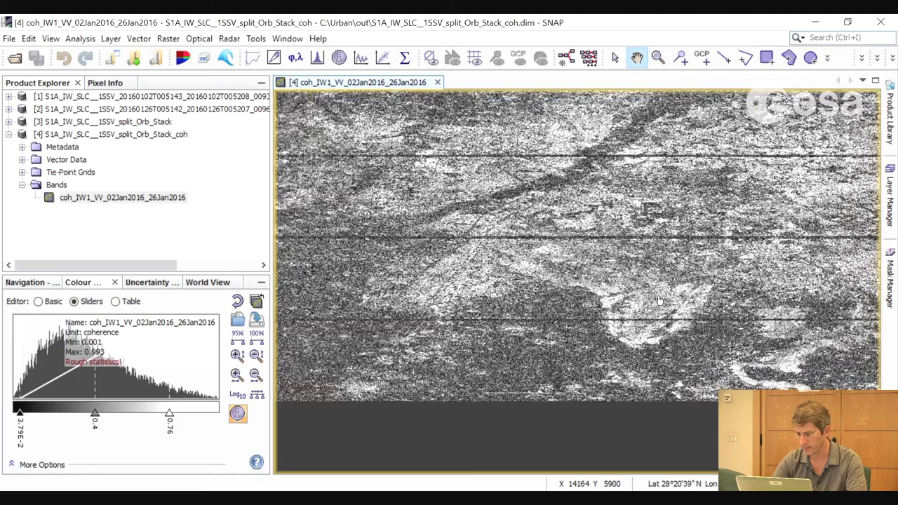
scroll(629, 300, up, 3)
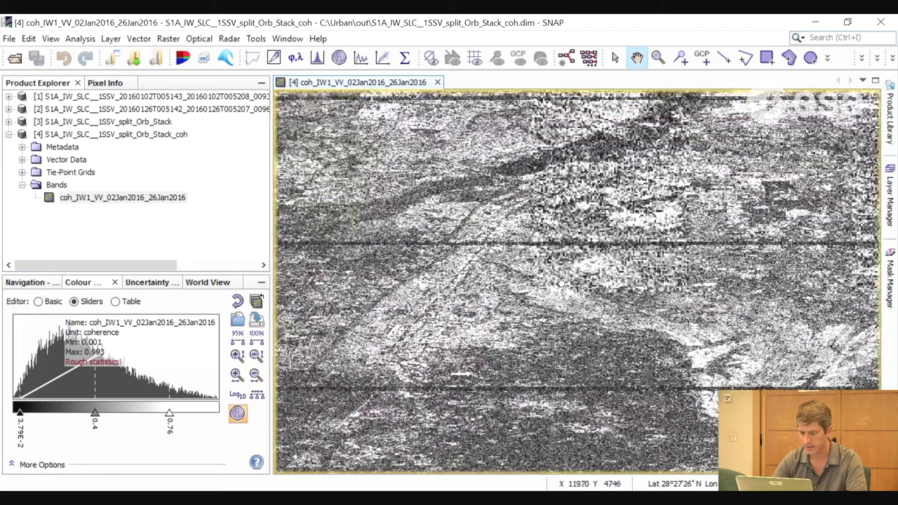
drag(533, 377, 532, 327)
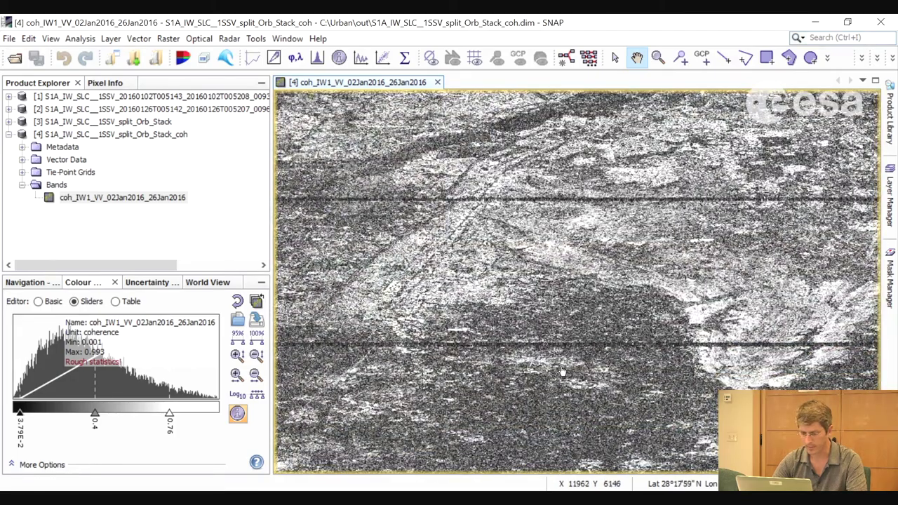
drag(562, 373, 556, 353)
drag(463, 296, 511, 324)
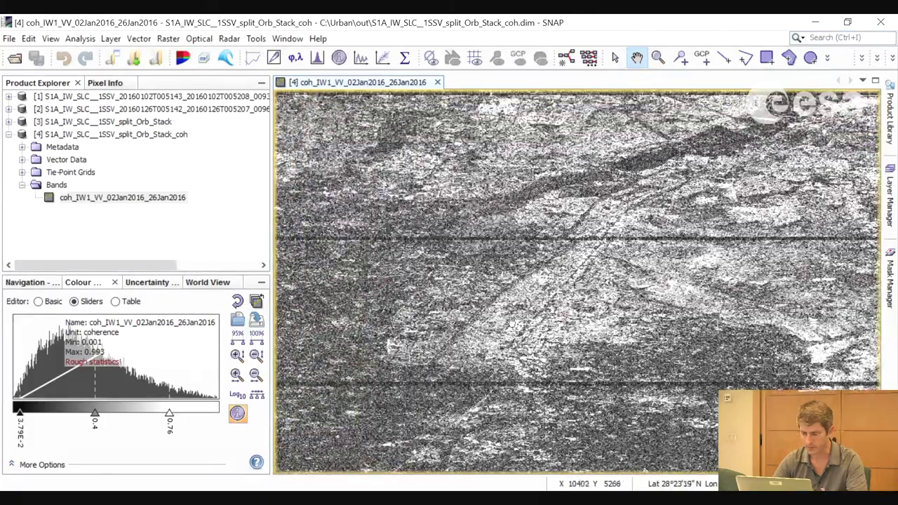
scroll(587, 304, up, 2)
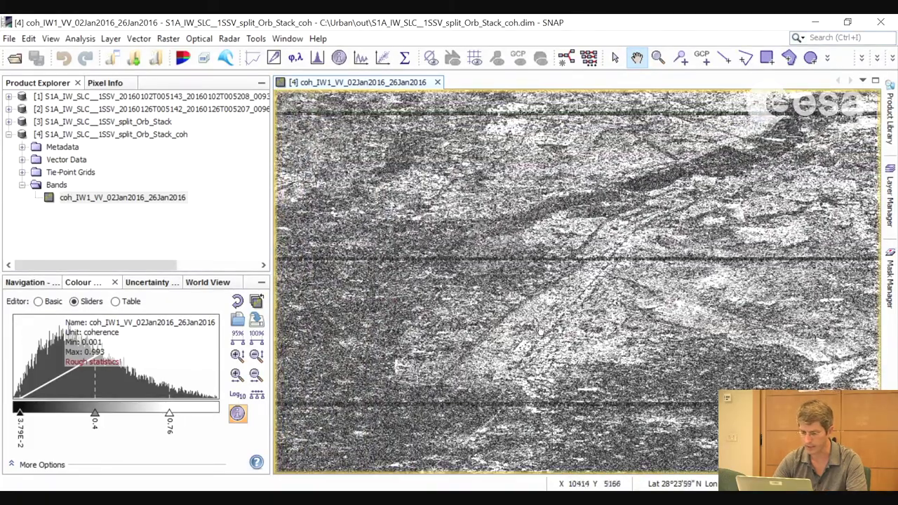
scroll(564, 341, down, 3)
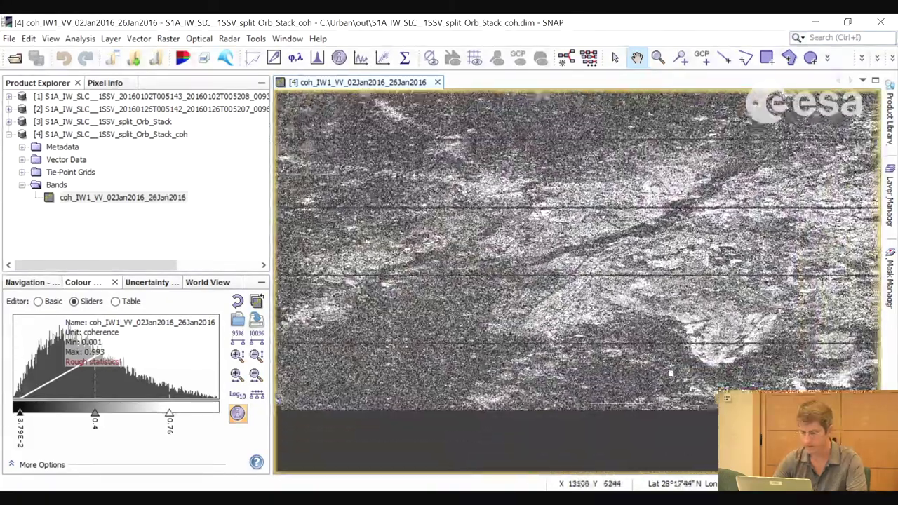
scroll(407, 145, up, 2)
scroll(558, 222, down, 2)
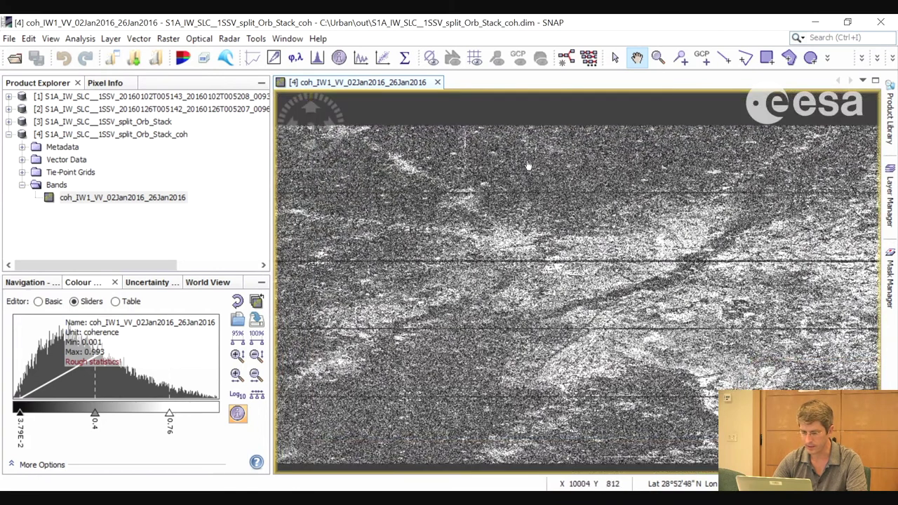
scroll(450, 373, up, 1)
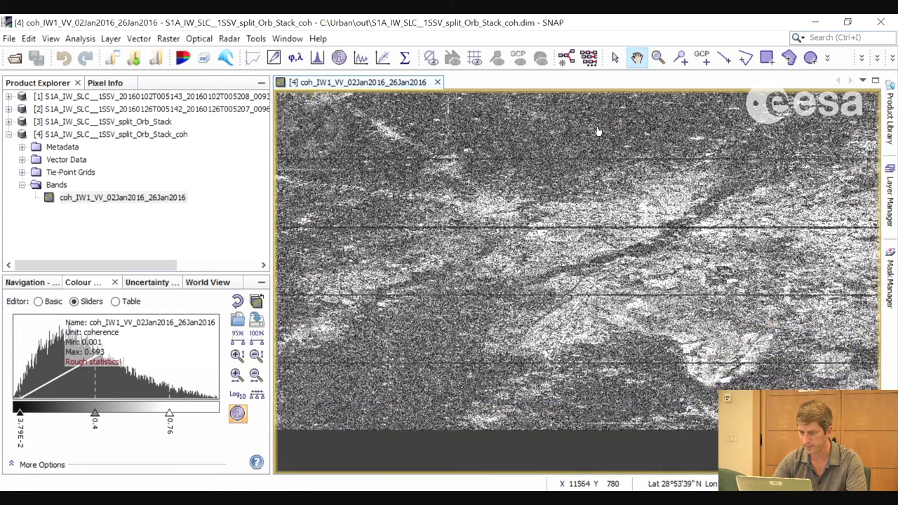
Run S-1 TOPS Deburst on the split_Orb_Stack_coh product, saving S1A_IW_SLC__1SSV_split_Orb_Stack_coh_deb as BEAM-DIMAP in C:\Urban\out, and close the dialog.
scroll(571, 149, down, 1)
scroll(378, 110, up, 1)
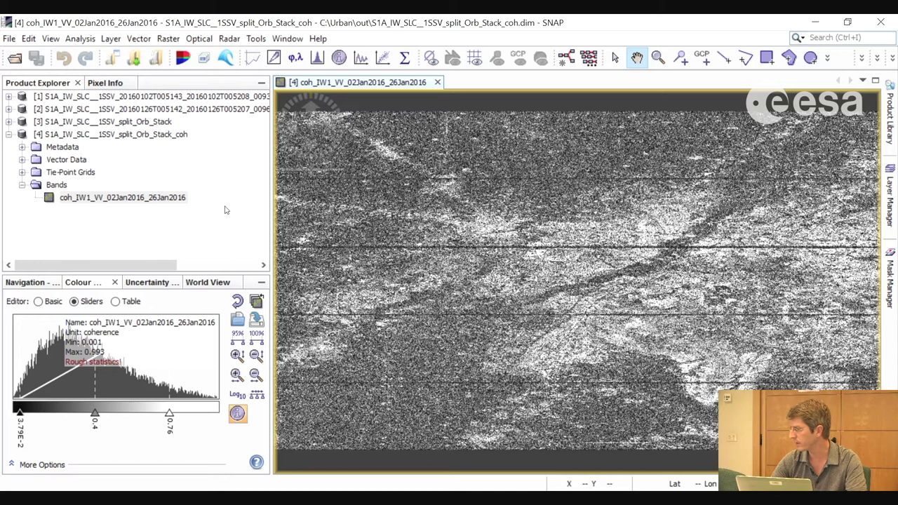
click(143, 197)
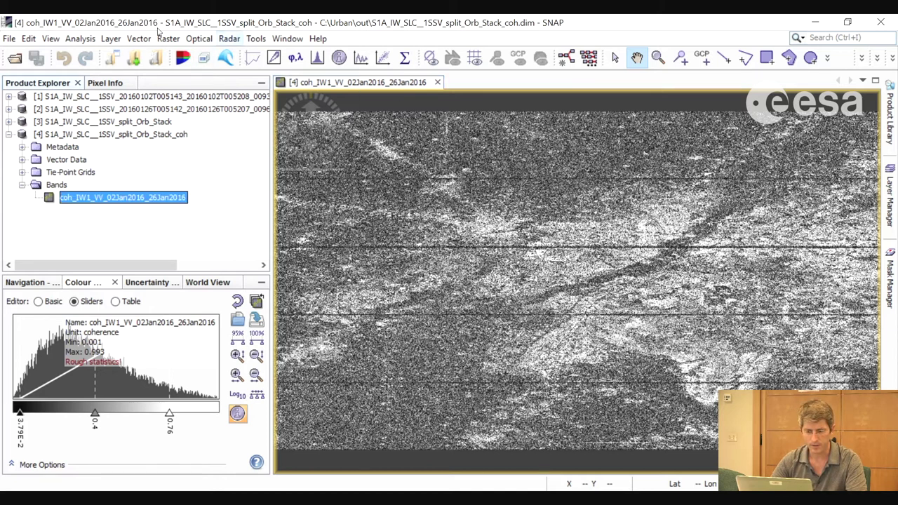
click(228, 38)
mouse_move(255, 39)
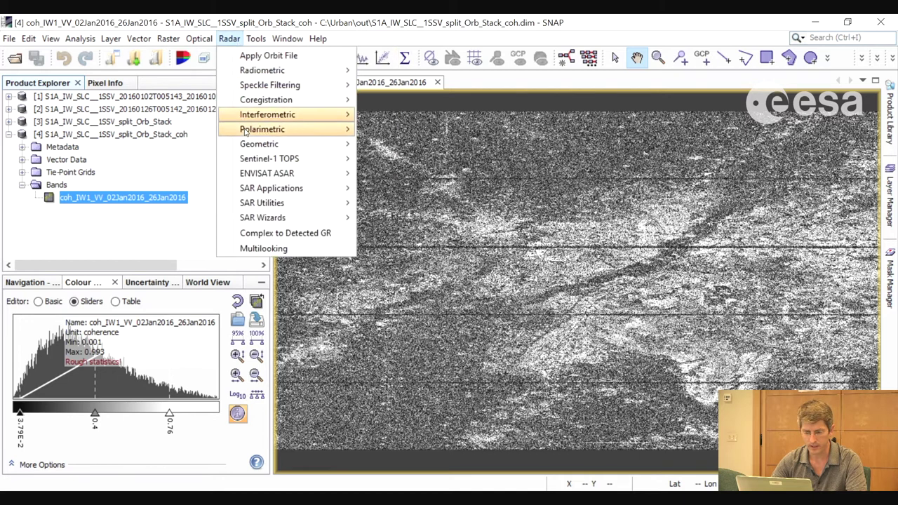
mouse_move(314, 160)
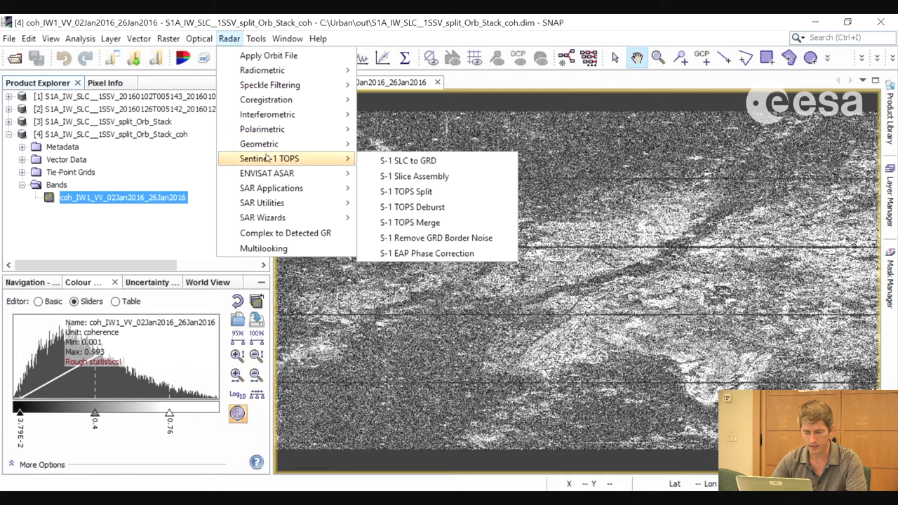
click(412, 207)
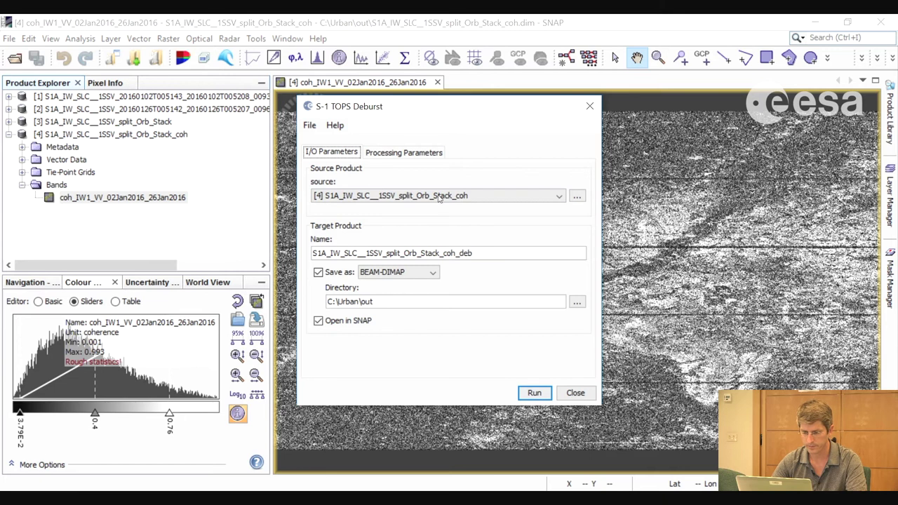
click(405, 153)
click(330, 152)
click(535, 393)
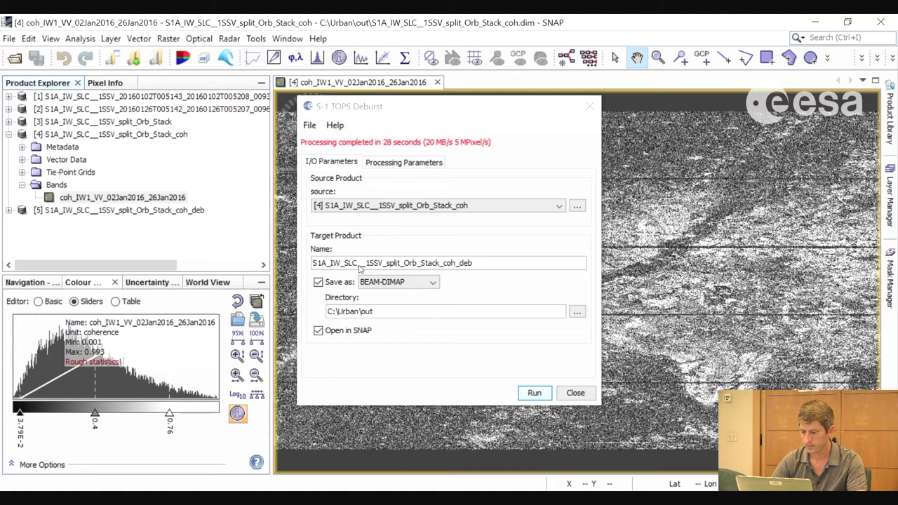
click(575, 393)
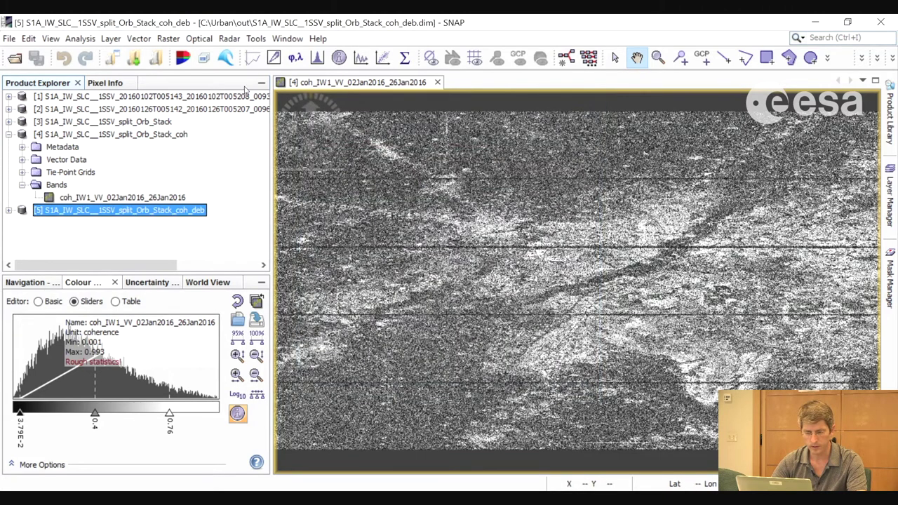
Multilook the deburst coherence product with 3 range looks and 1 azimuth look, saving S1A_IW_SLC__1SSV_split_Orb_Stack_coh_deb_ML in C:\Urban\out, and close the dialog.
click(229, 38)
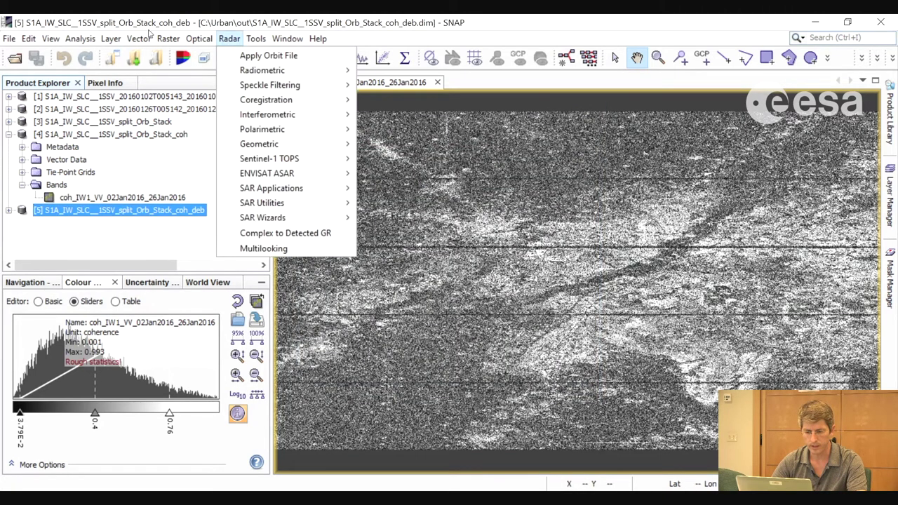
click(264, 248)
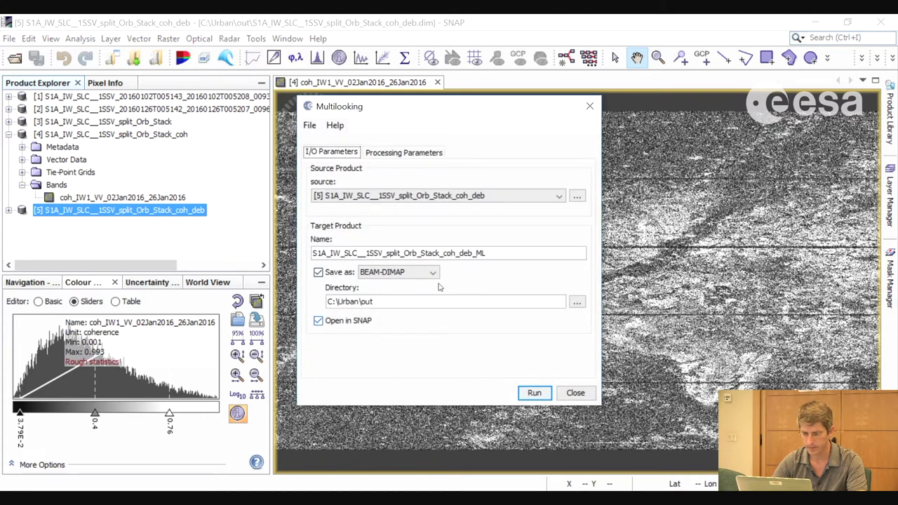
click(403, 152)
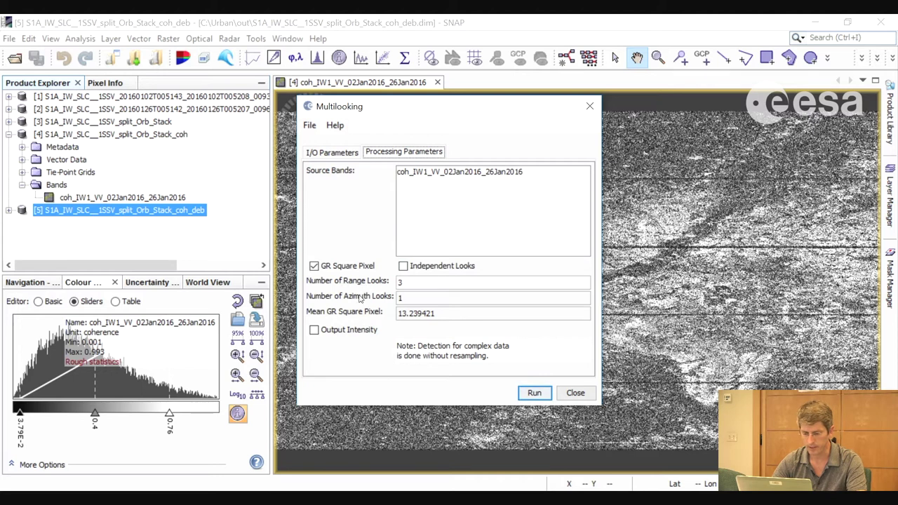
click(331, 152)
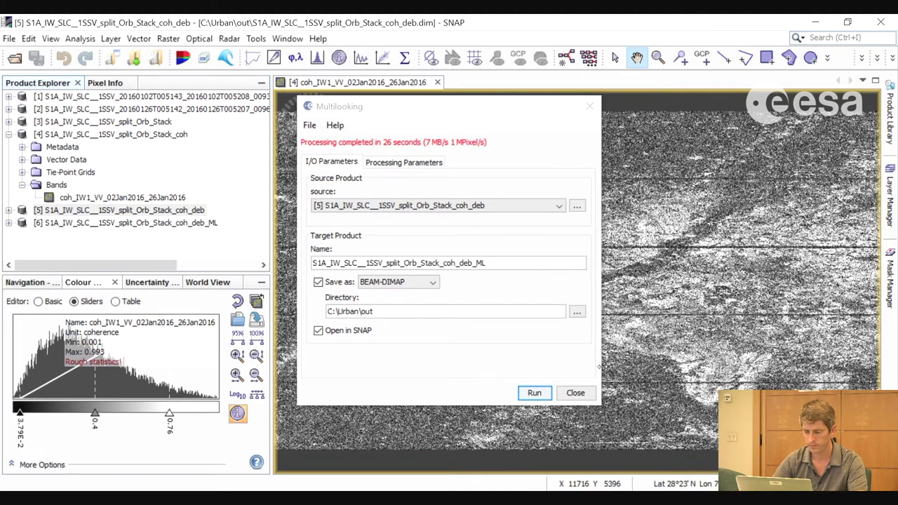
click(577, 394)
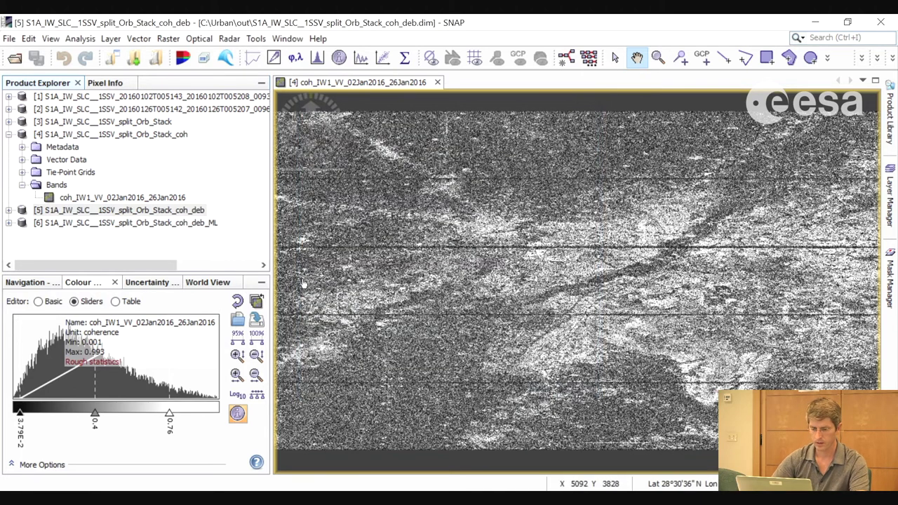
Run Range-Doppler Terrain Correction on the multilooked coherence product with default parameters, saving S1A_IW_SLC__1SSV_split_Orb_Stack_coh_deb_ML_TC in C:\Urban\out, and close the dialog.
click(155, 224)
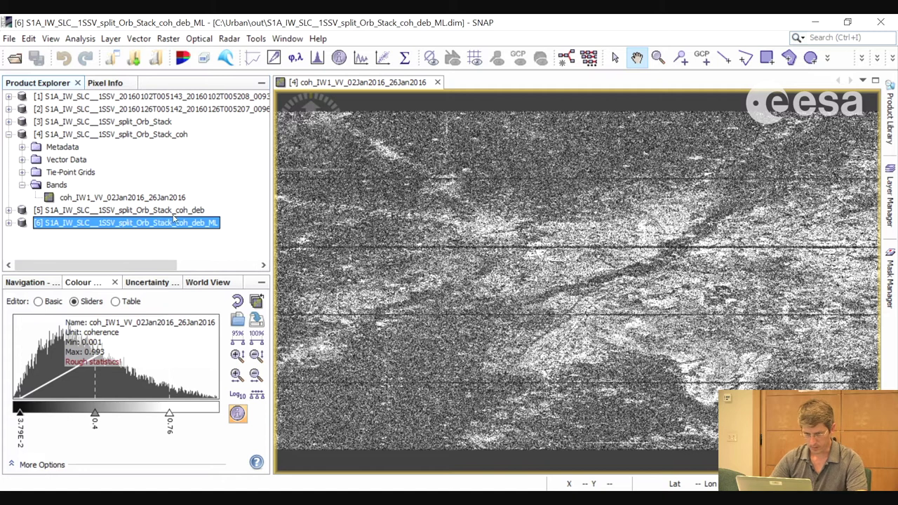
click(238, 41)
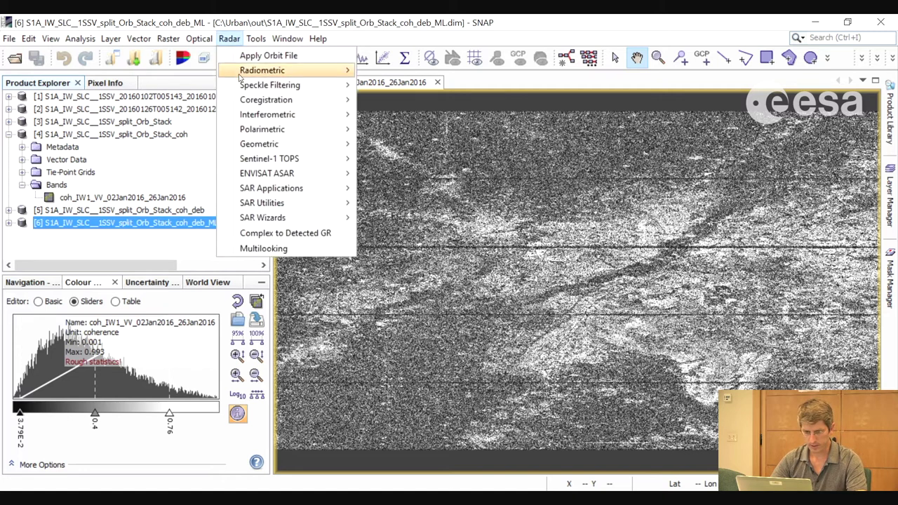
mouse_move(278, 129)
mouse_move(286, 145)
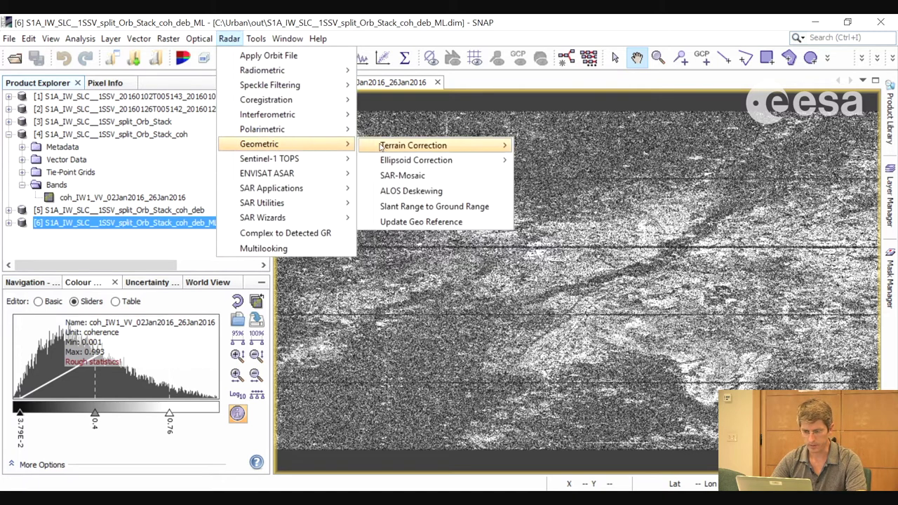
mouse_move(497, 147)
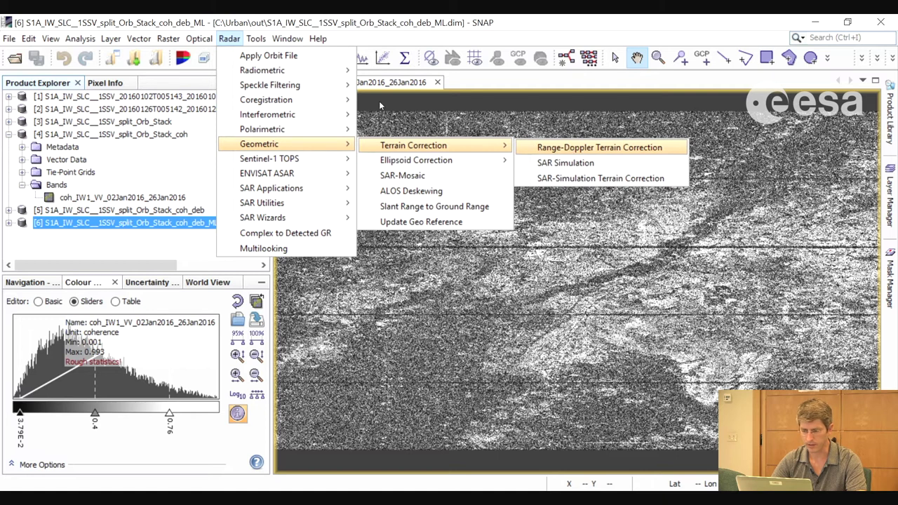
click(599, 147)
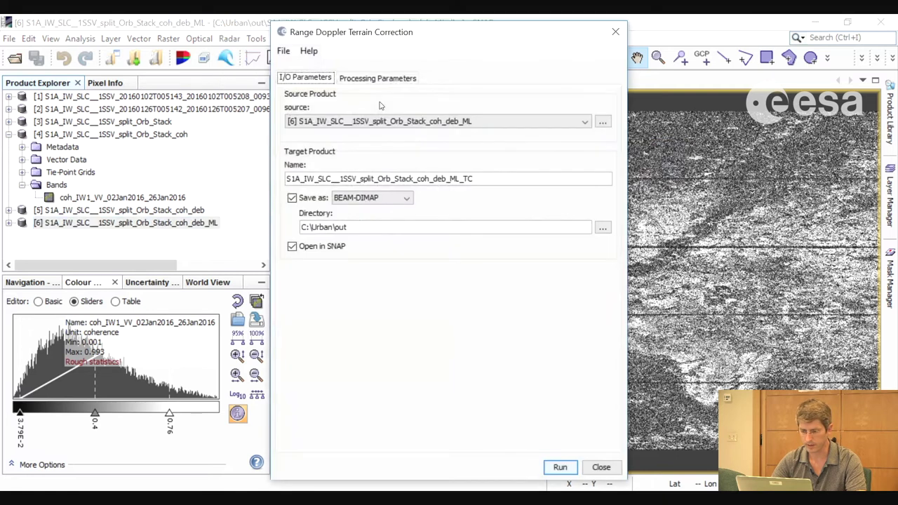
click(552, 123)
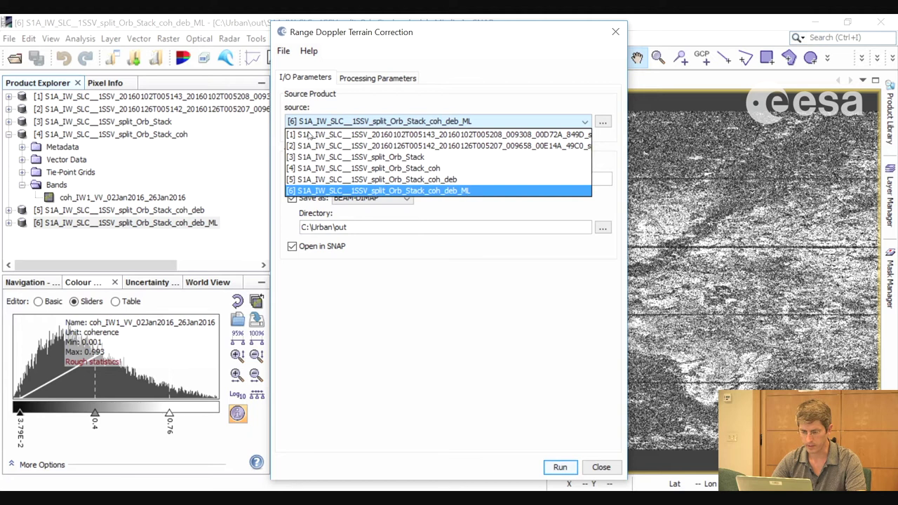
click(465, 192)
click(395, 82)
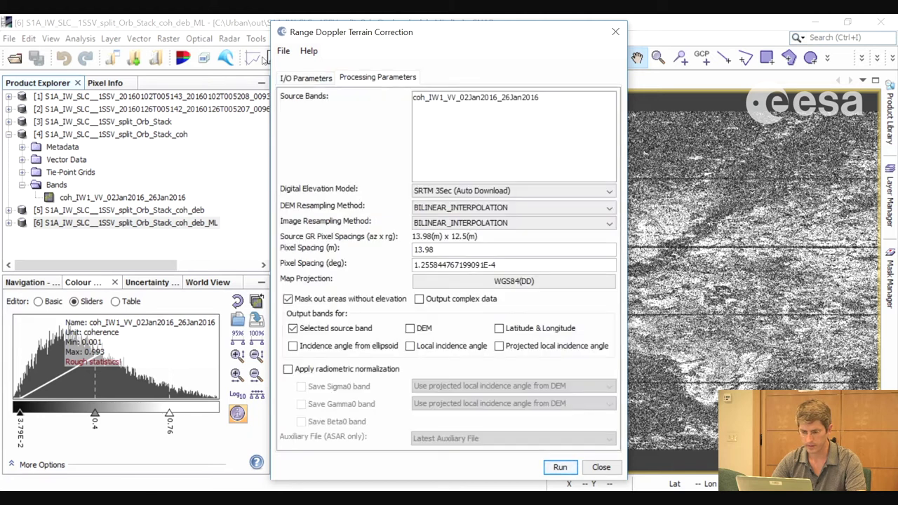
click(324, 79)
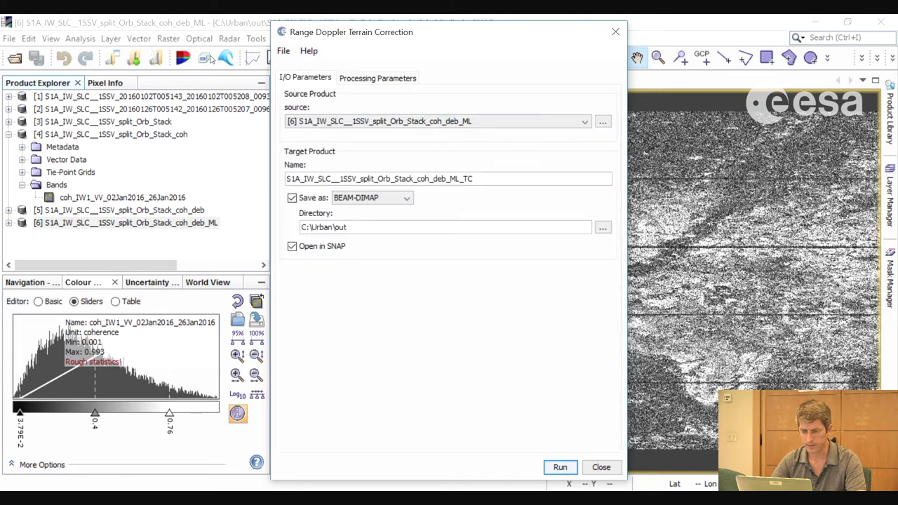
click(560, 466)
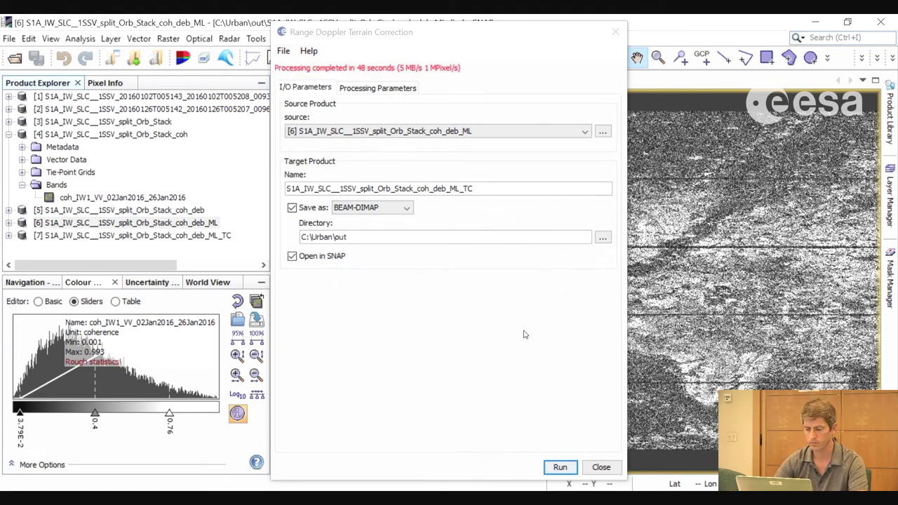
click(601, 467)
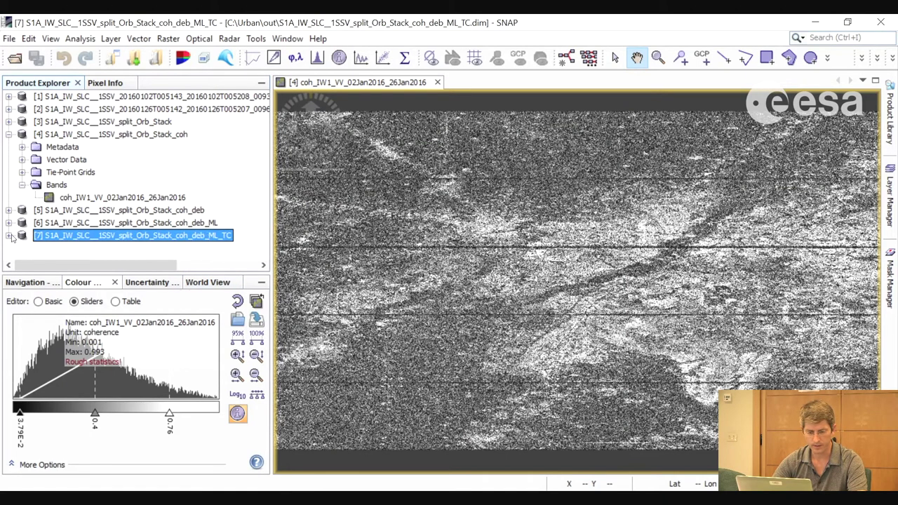
Close the old coherence view and display the terrain-corrected product's coh_IW1_VV_02Jan2016_26Jan2016 band, enlarged around the city and river.
click(9, 234)
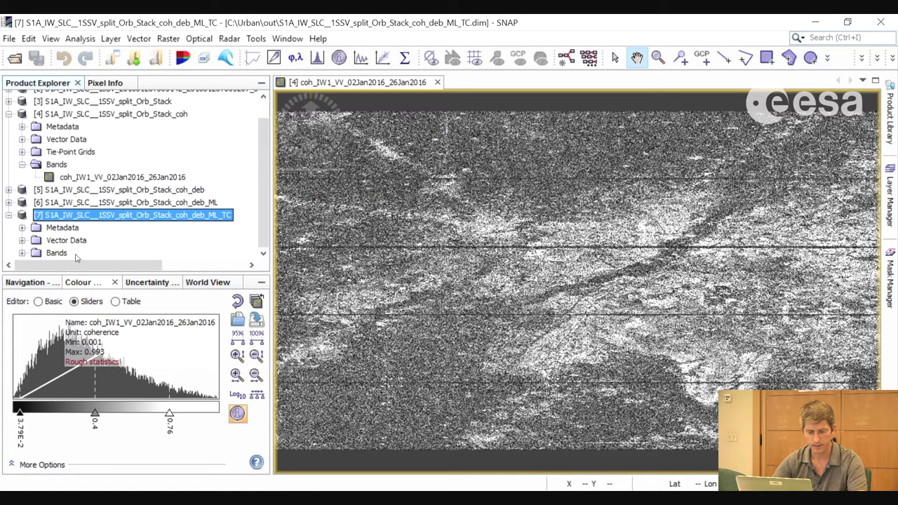
click(23, 253)
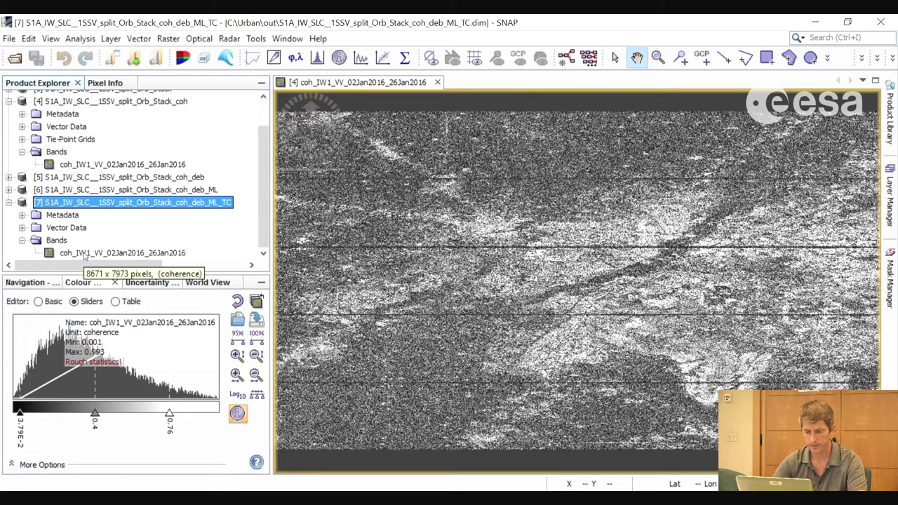
click(356, 147)
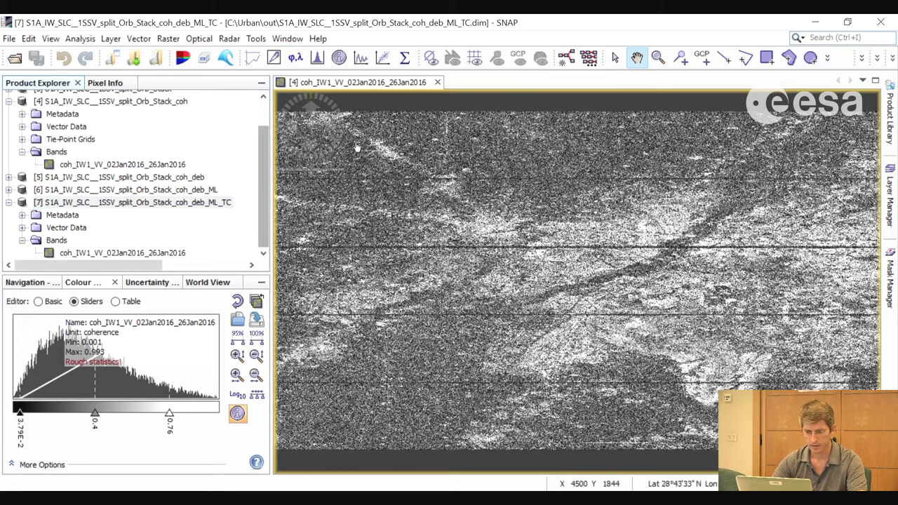
click(437, 82)
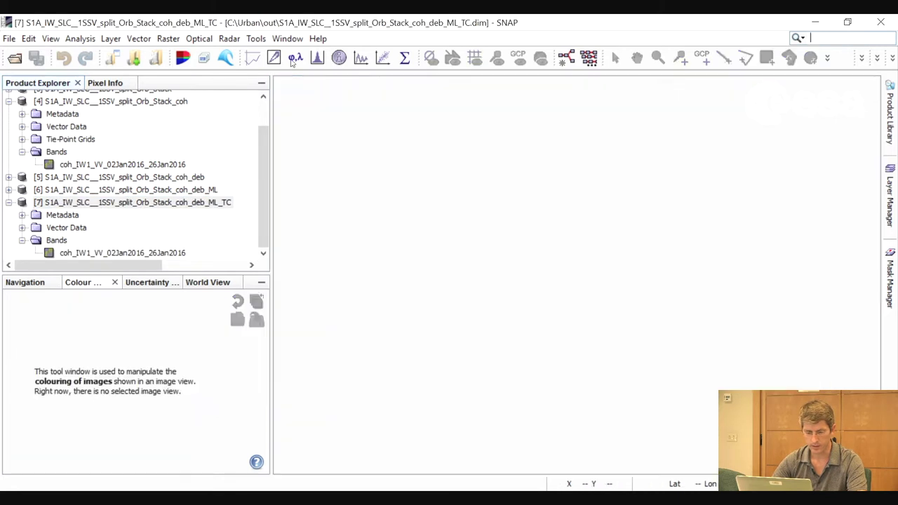
double_click(134, 252)
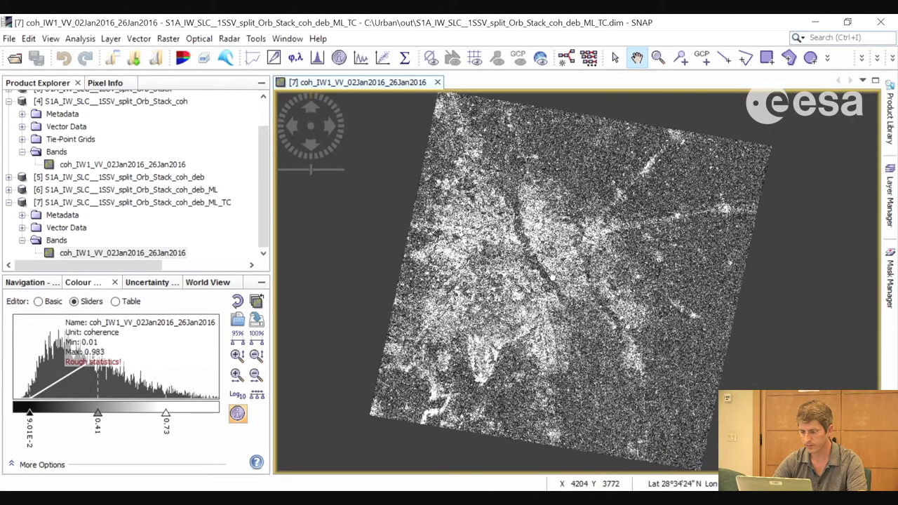
scroll(563, 274, up, 3)
scroll(354, 189, up, 2)
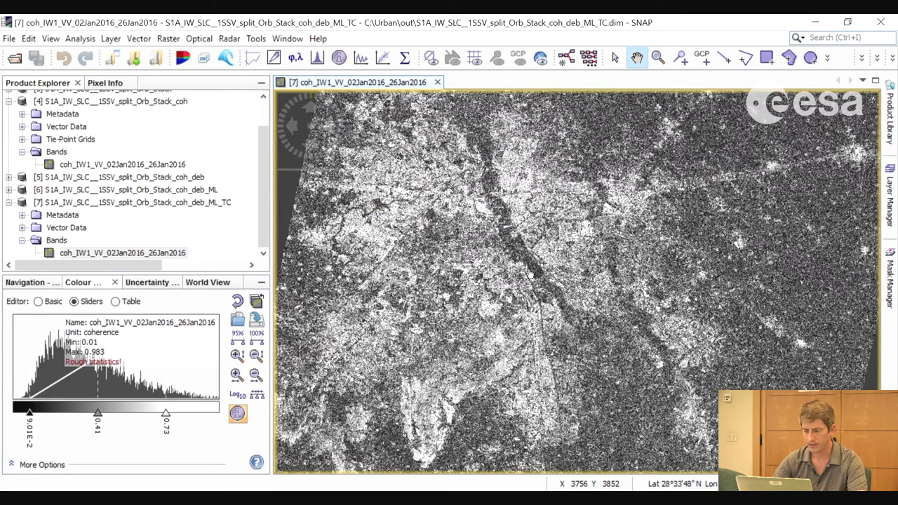
scroll(356, 184, up, 2)
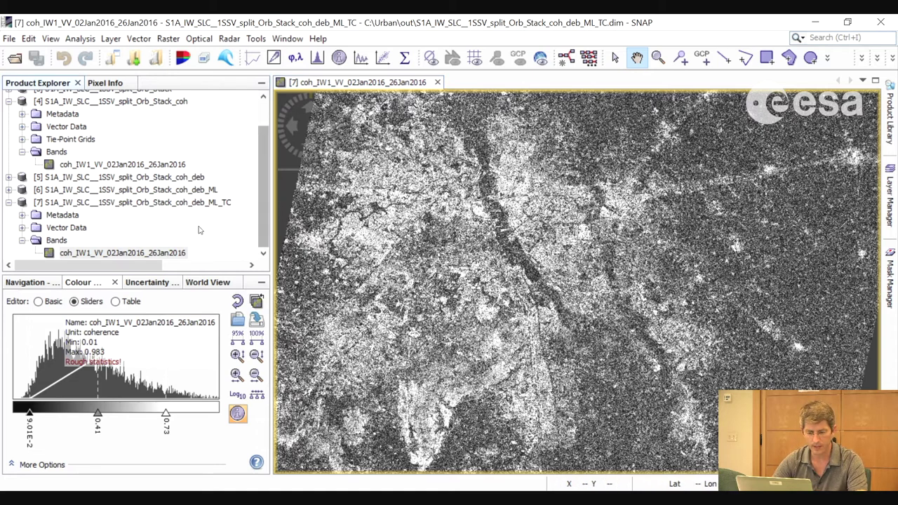
click(172, 205)
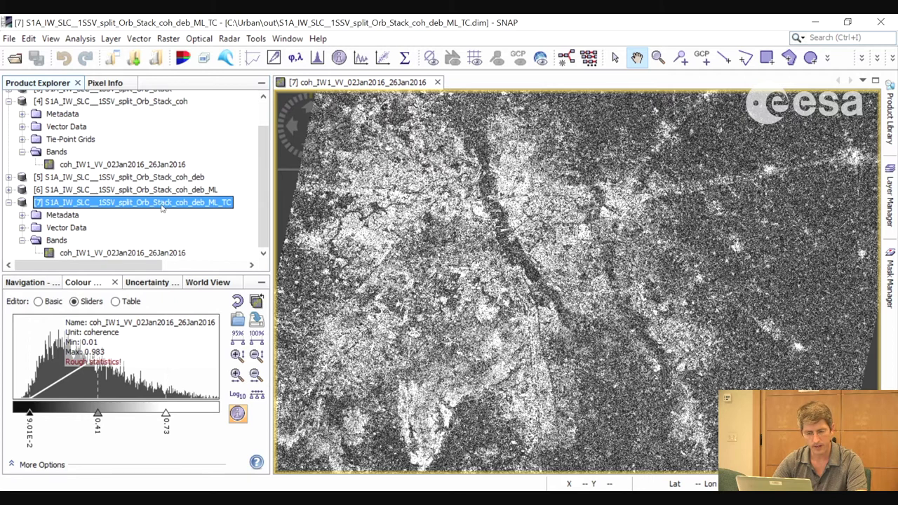
click(137, 190)
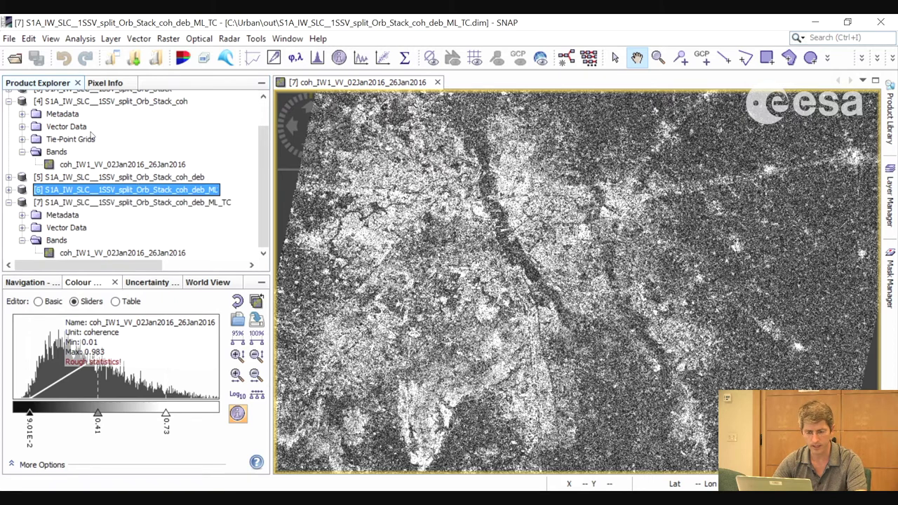
right_click(137, 190)
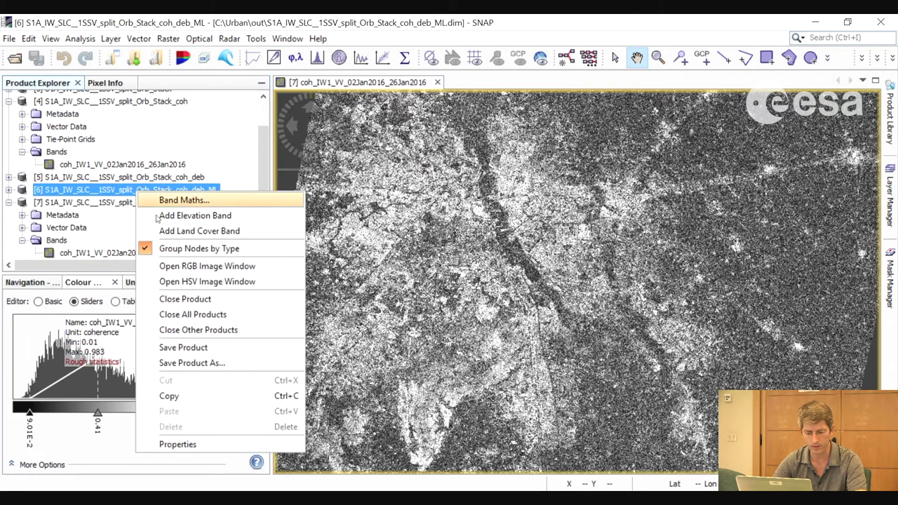
click(119, 202)
Close all open products except the terrain-corrected coherence product S1A_IW_SLC__1SSV_split_Orb_Stack_coh_deb_ML_TC.
click(119, 204)
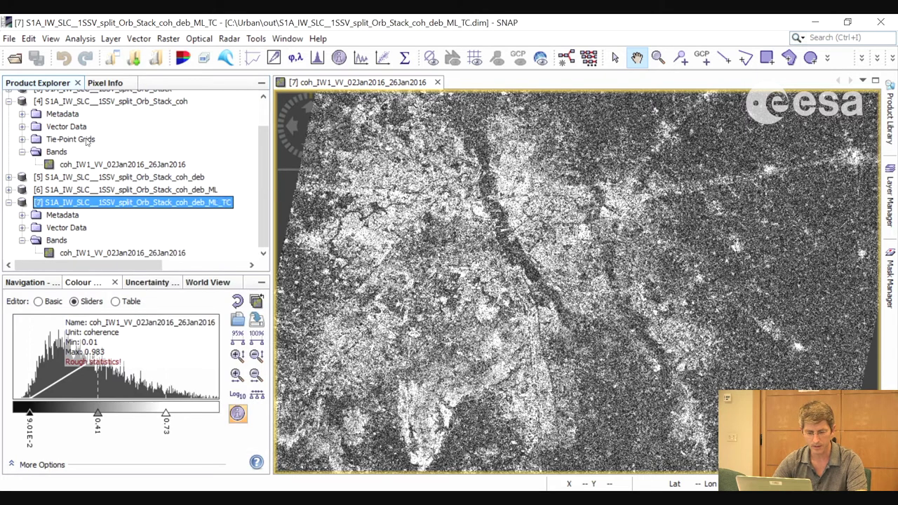
key(shift+F10)
click(169, 214)
right_click(178, 205)
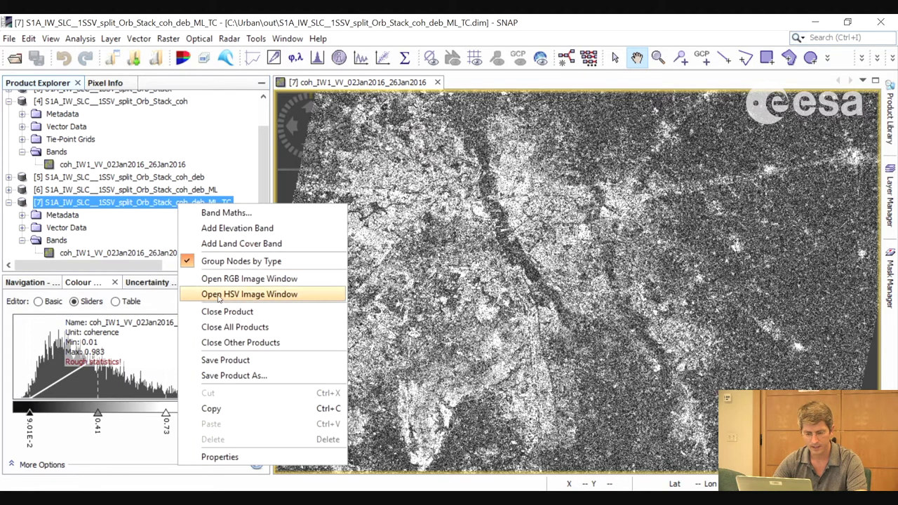
click(244, 343)
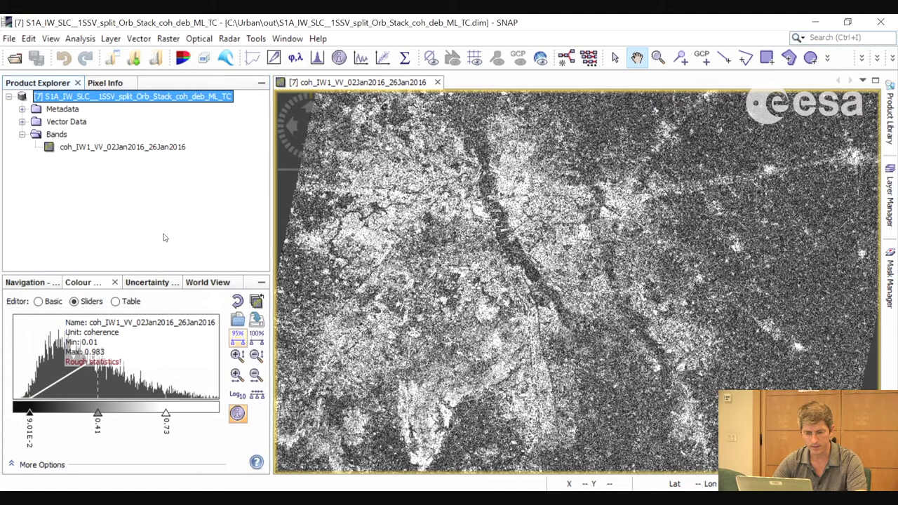
From the C:\Urban\prep folder in File Explorer, open both January 2016 backscatter products ending in _split_IW1_4-8_Orb_Cal_deb_ML_TC.dim in SNAP and collapse the coherence product.
double_click(44, 130)
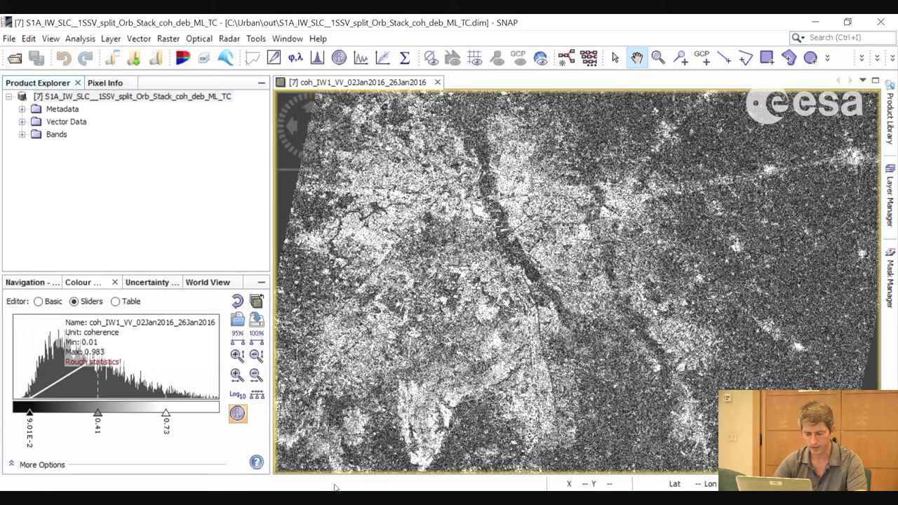
mouse_move(328, 500)
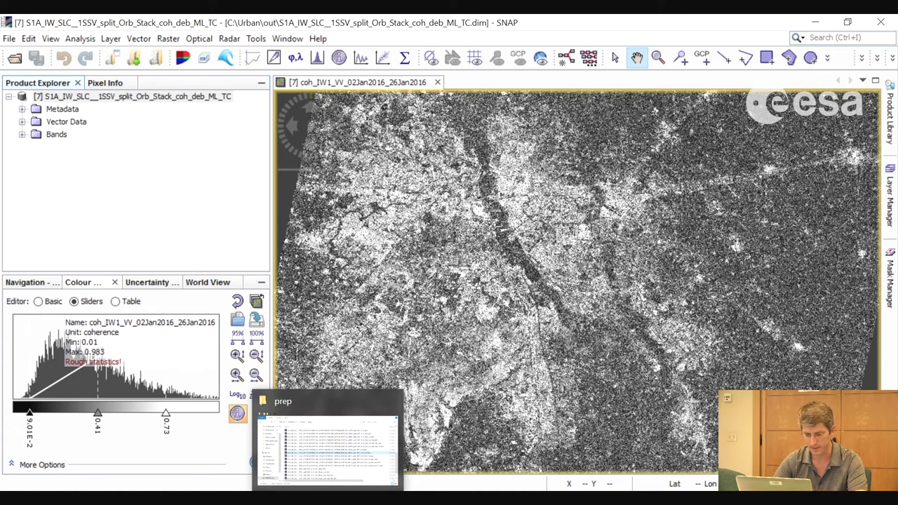
click(328, 500)
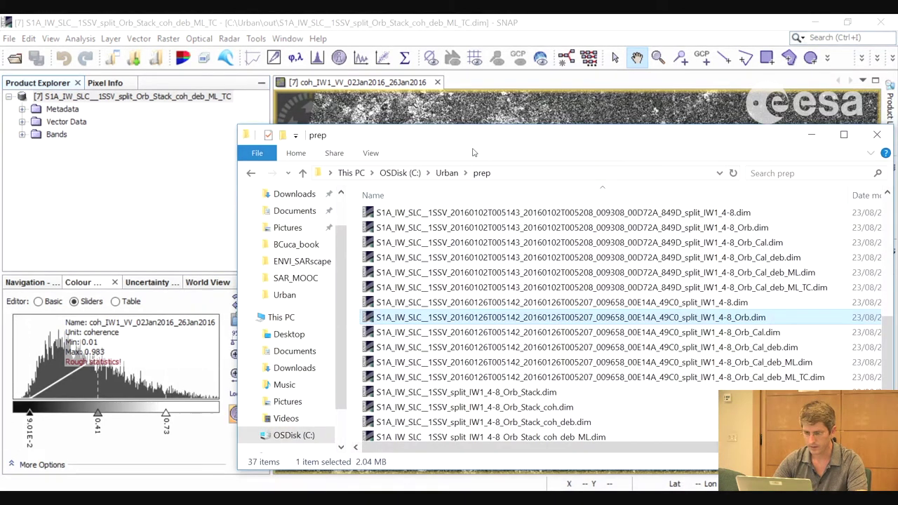
drag(474, 137, 450, 98)
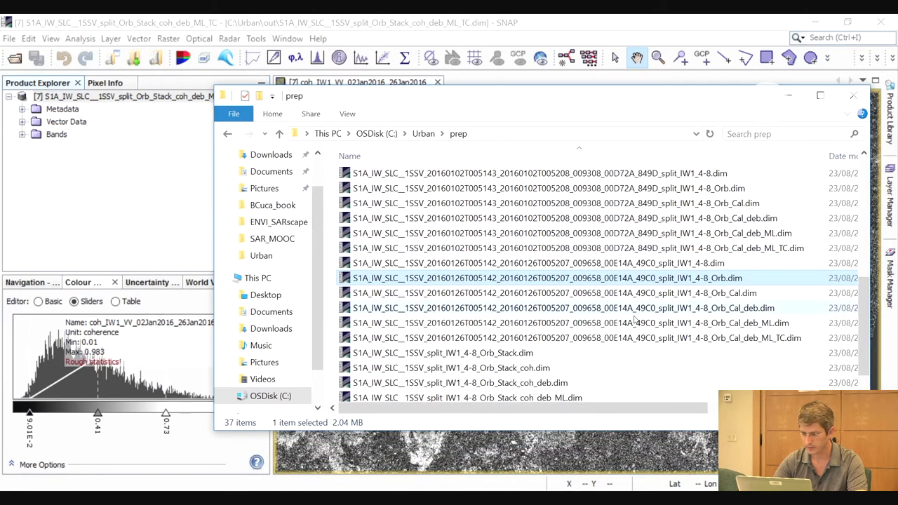
click(715, 338)
scroll(673, 379, down, 1)
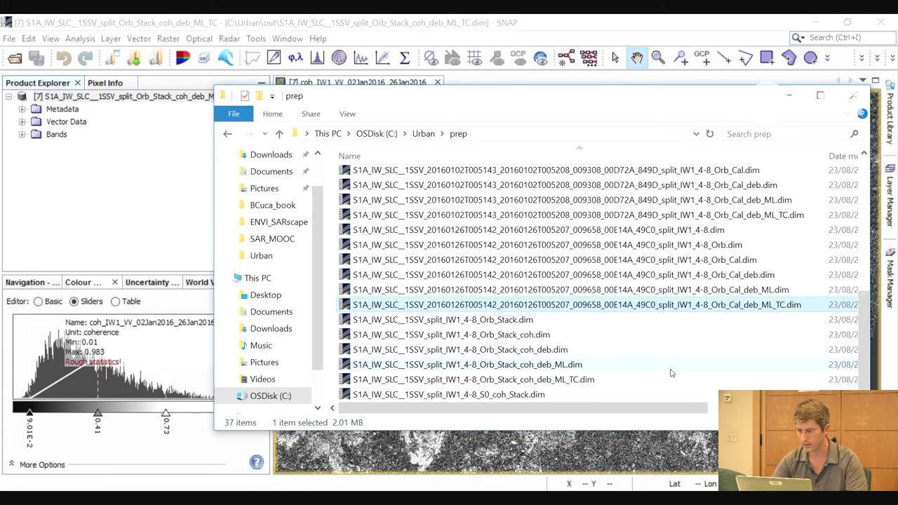
ctrl+click(686, 216)
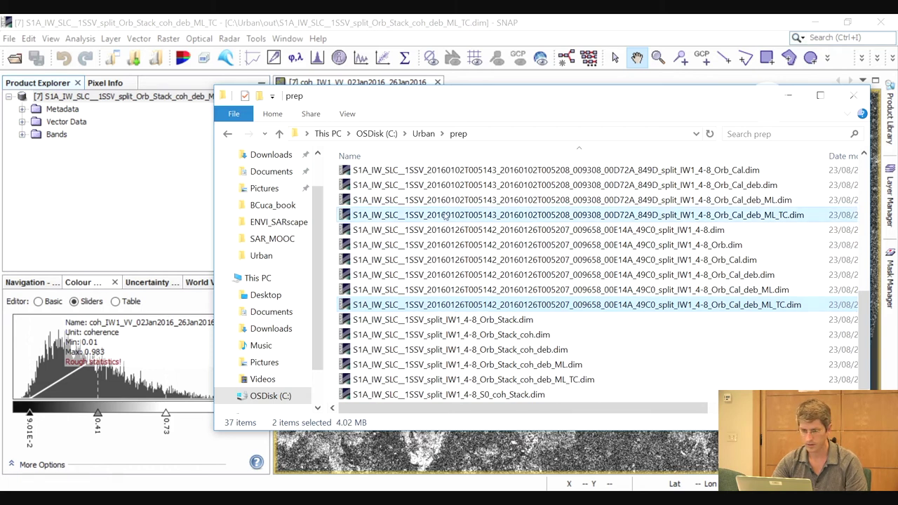
drag(429, 216, 128, 220)
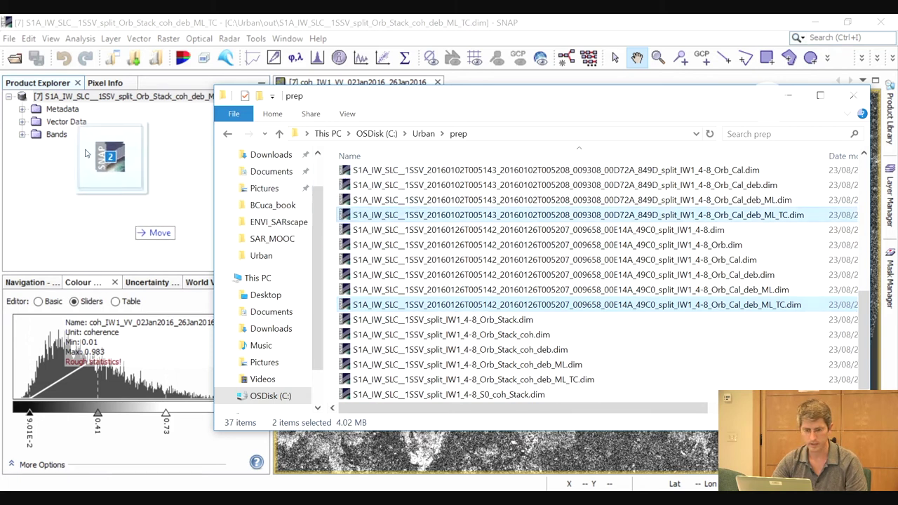
drag(86, 153, 85, 153)
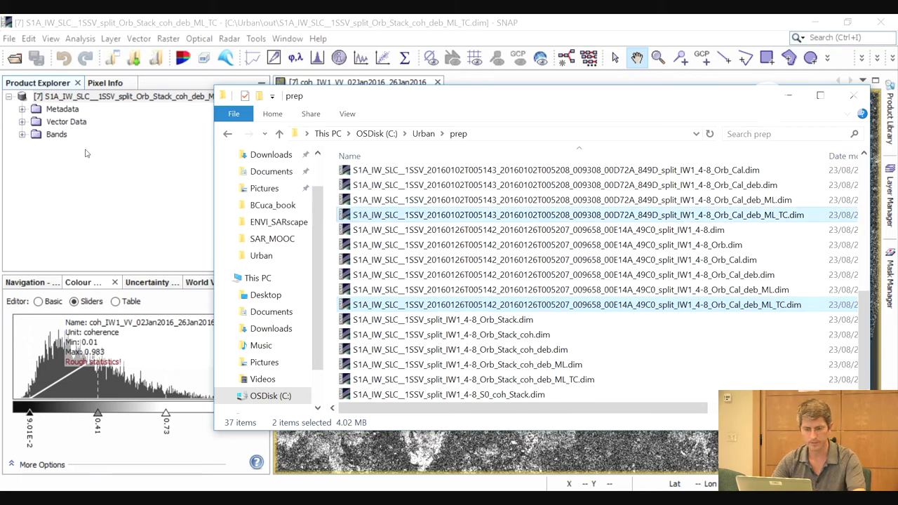
click(788, 94)
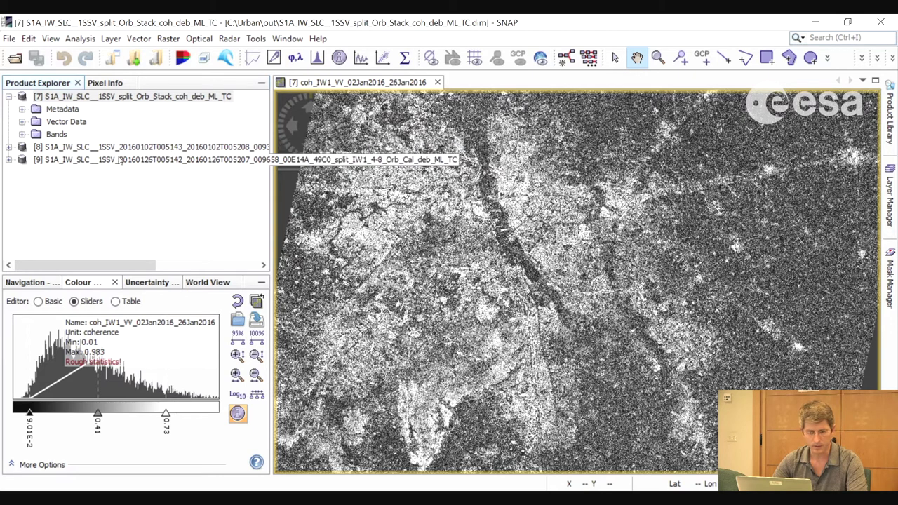
click(8, 96)
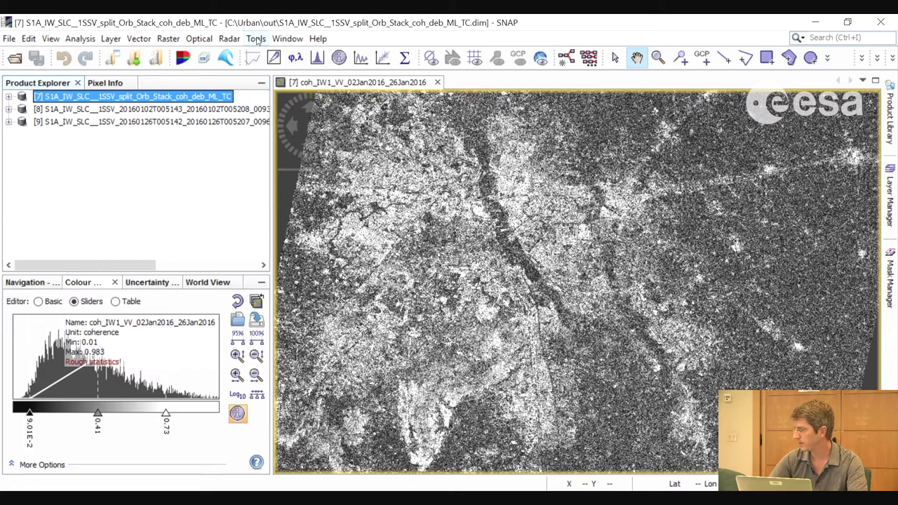
Create a stack of all three open products with resampling NONE, Orbit offset and Master extents, saving S1A_IW_SLC__1SSV_split_Orb_Stack_coh_deb_ML_TC_Stack in C:\Urban\out.
click(230, 39)
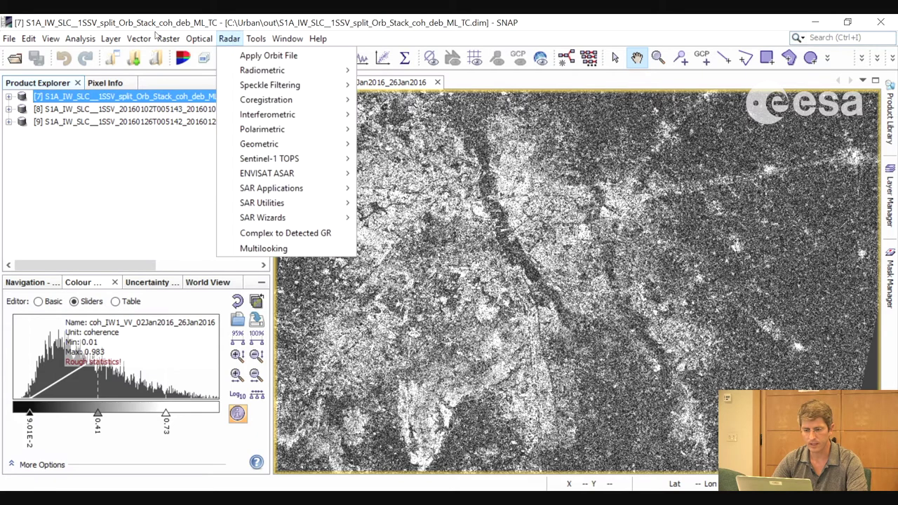
mouse_move(269, 102)
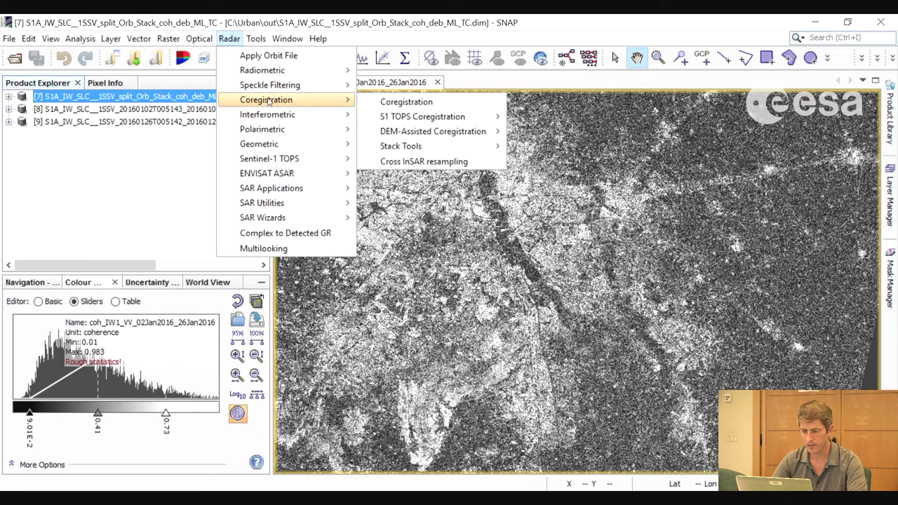
mouse_move(421, 147)
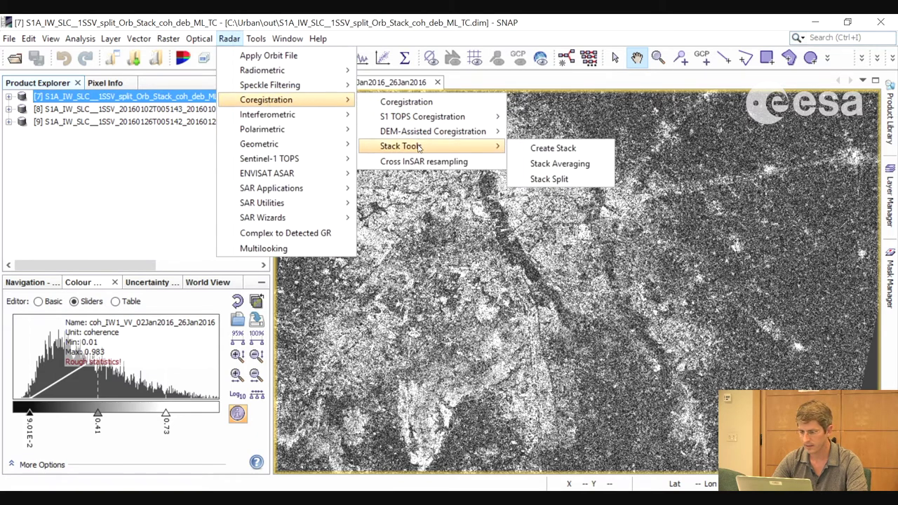
click(538, 147)
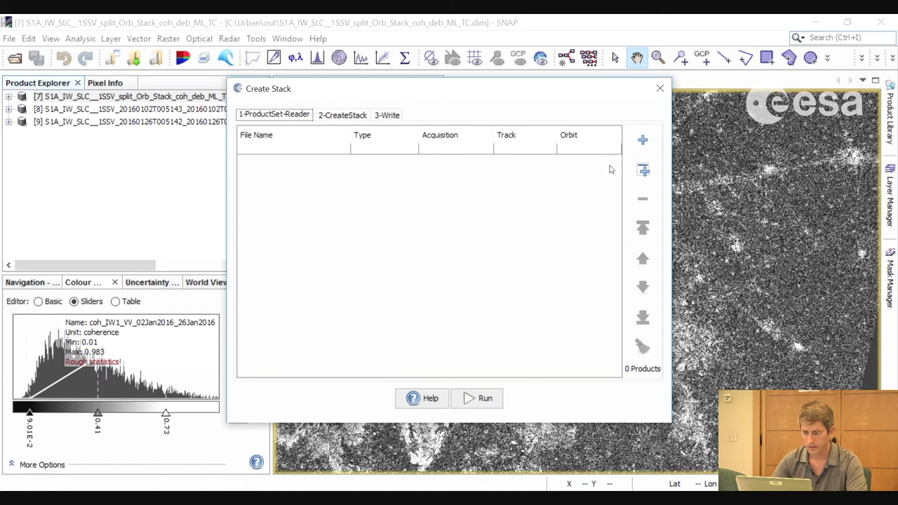
click(643, 171)
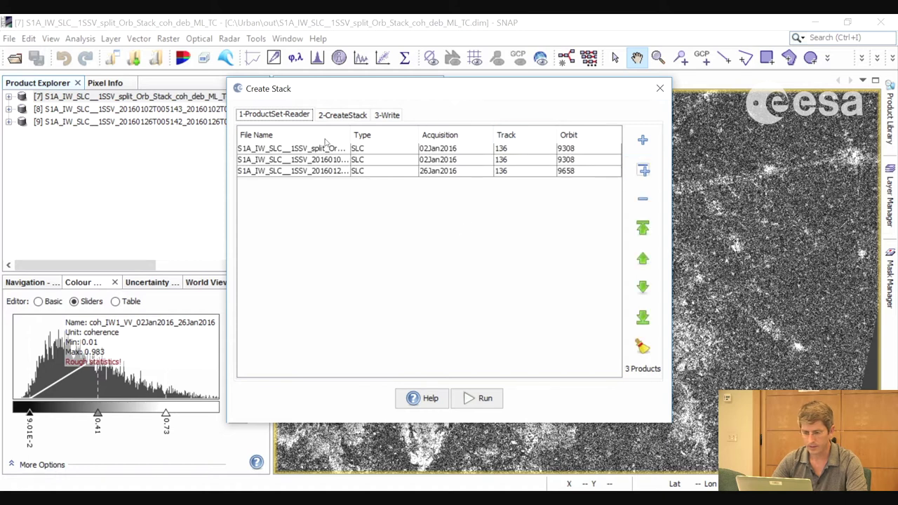
click(342, 114)
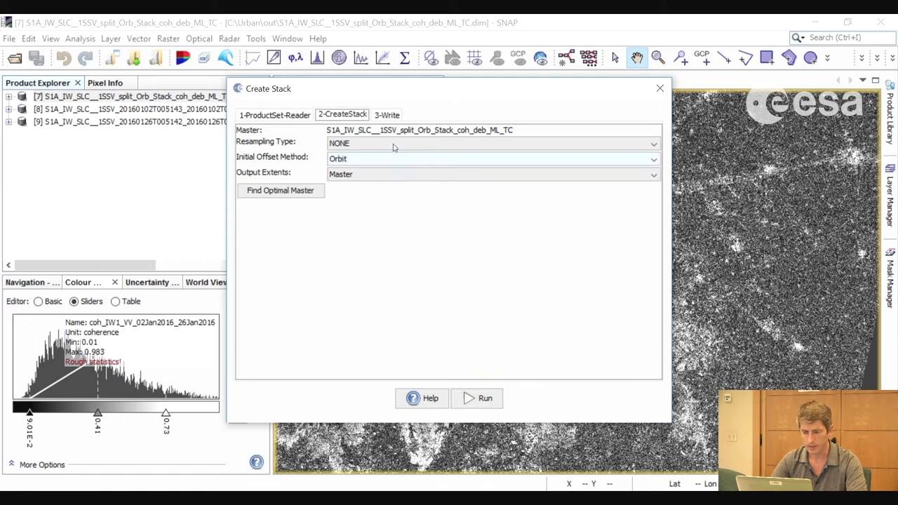
click(386, 114)
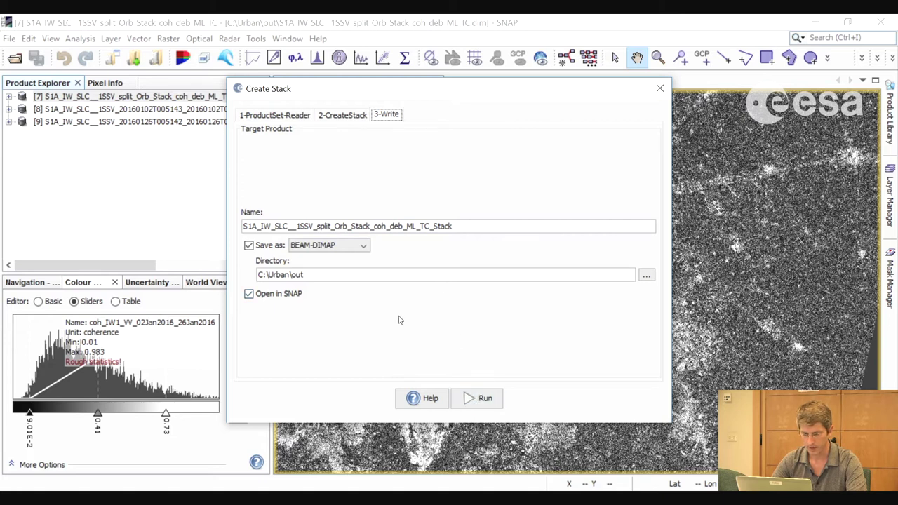
click(486, 398)
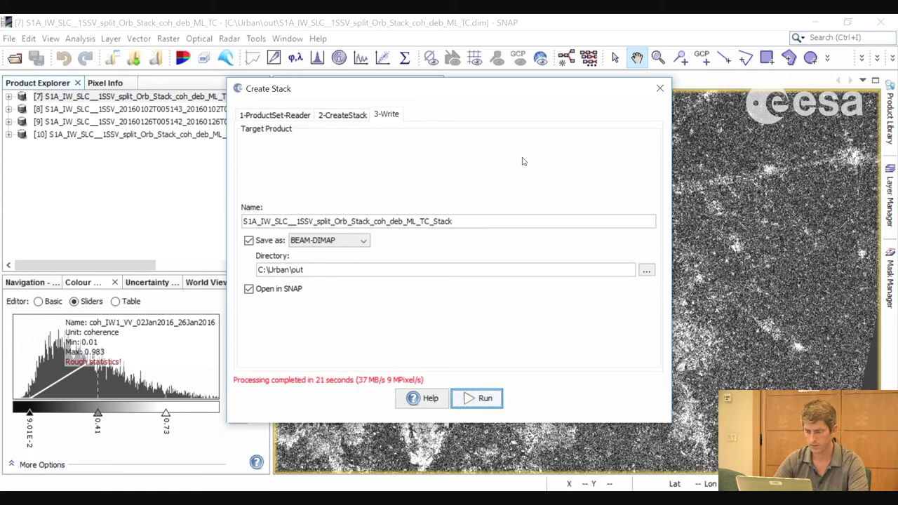
click(659, 90)
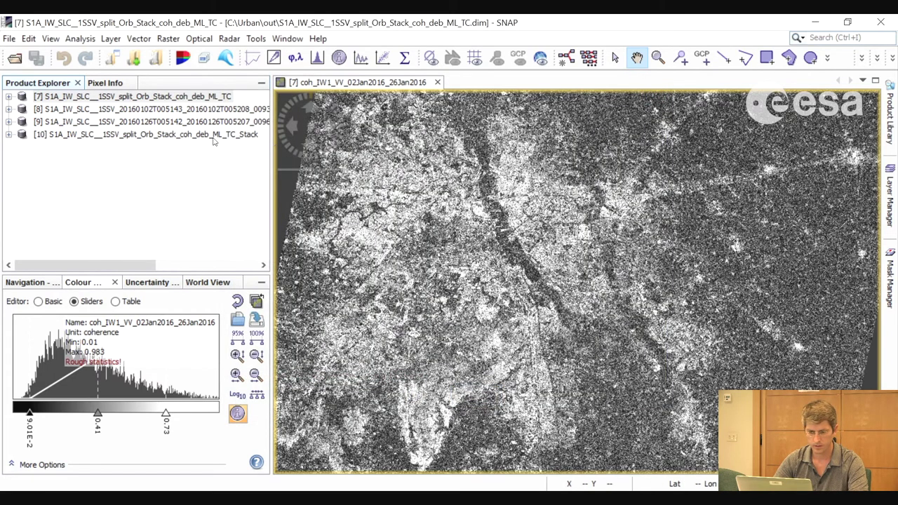
Examine the bands of the new stack product, comparing the Sigma0 bands of 02Jan2016 and 26Jan2016.
click(20, 135)
click(9, 134)
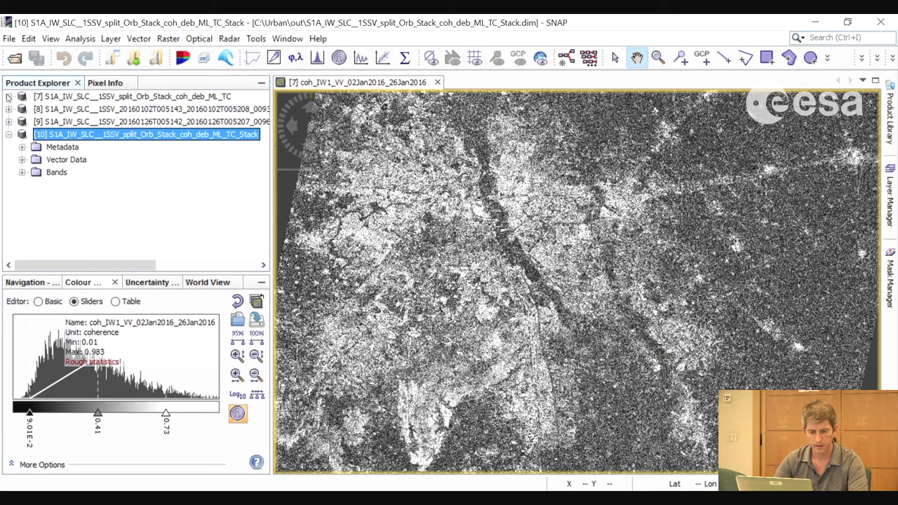
click(21, 172)
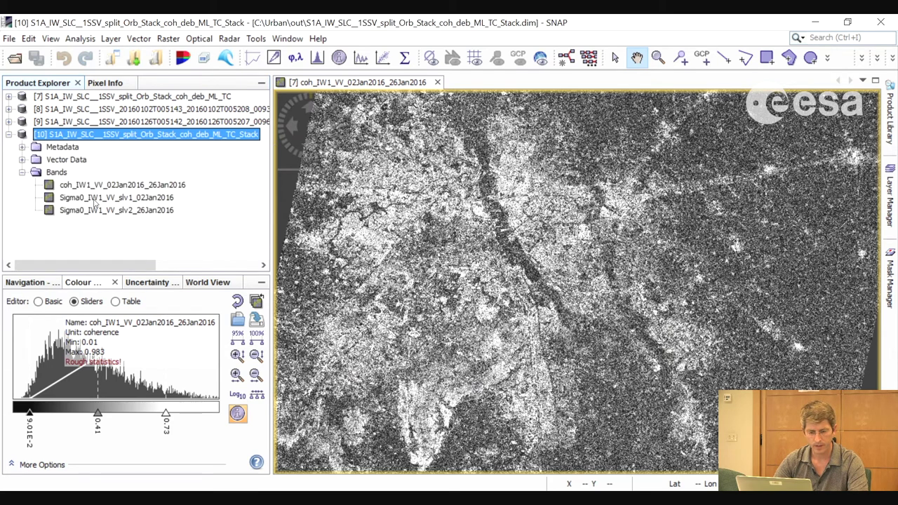
click(77, 199)
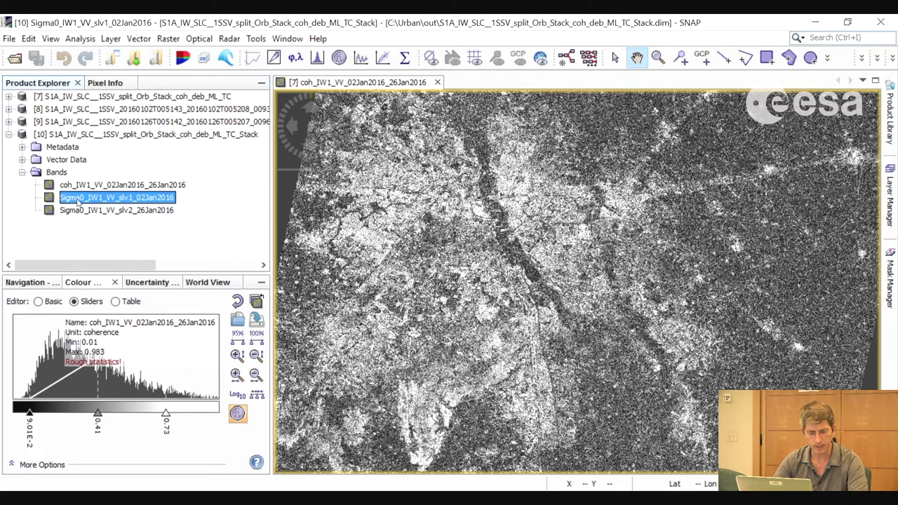
click(89, 212)
click(102, 199)
click(95, 210)
click(105, 198)
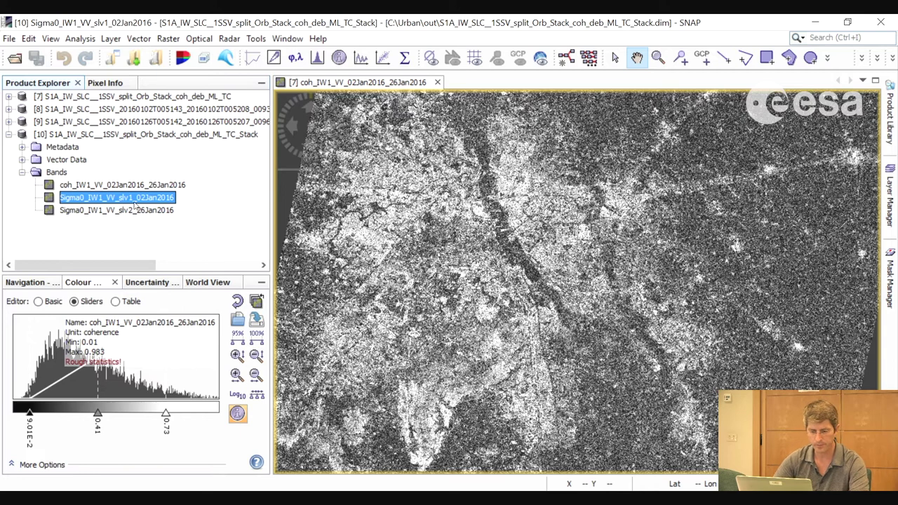
click(62, 173)
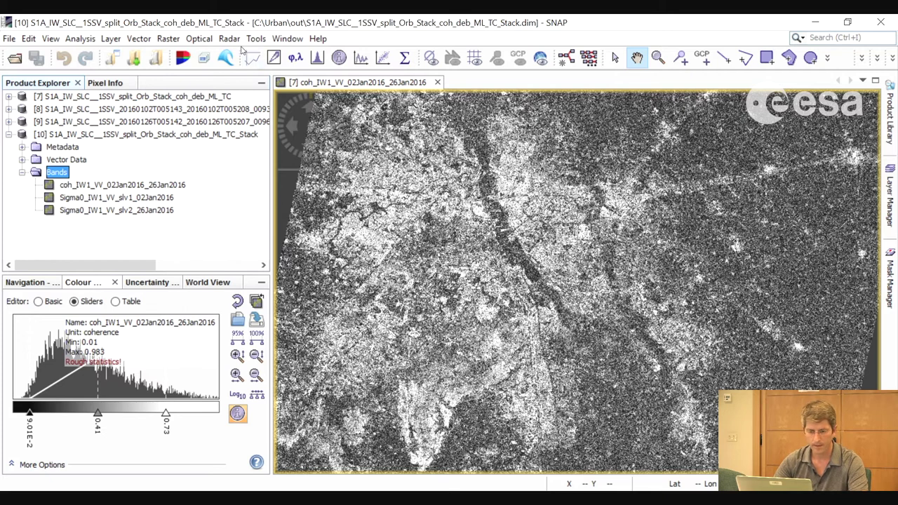
click(96, 201)
click(102, 210)
click(105, 201)
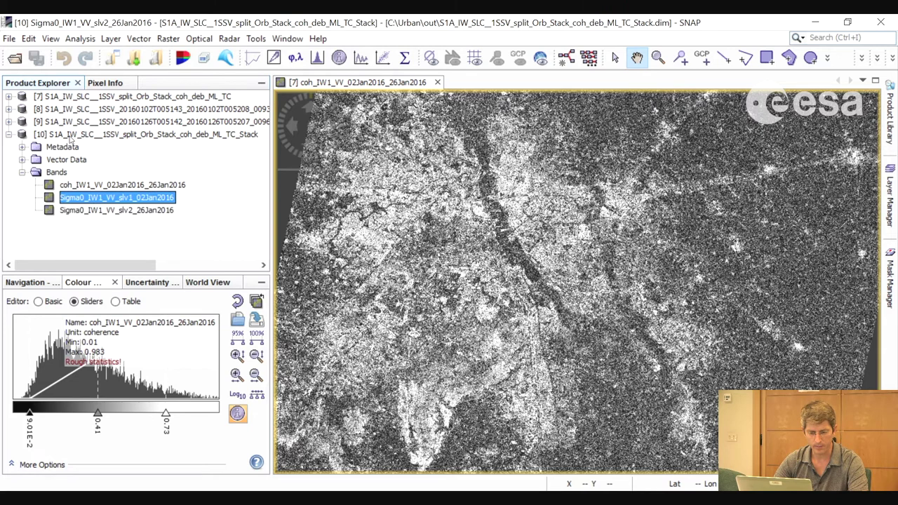
click(105, 211)
click(107, 200)
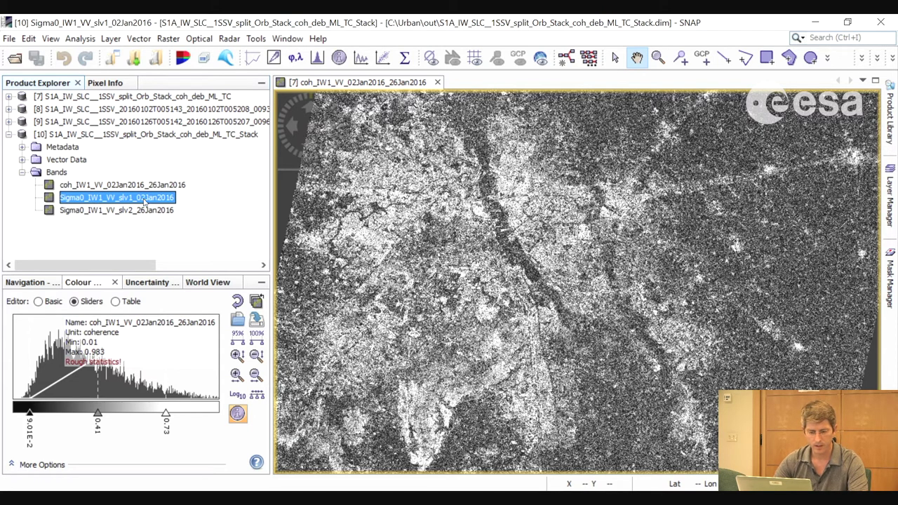
Convert the stack's Sigma0_IW1_VV_slv1_02Jan2016 and Sigma0_IW1_VV_slv2_26Jan2016 bands from linear to dB as new virtual bands.
right_click(141, 200)
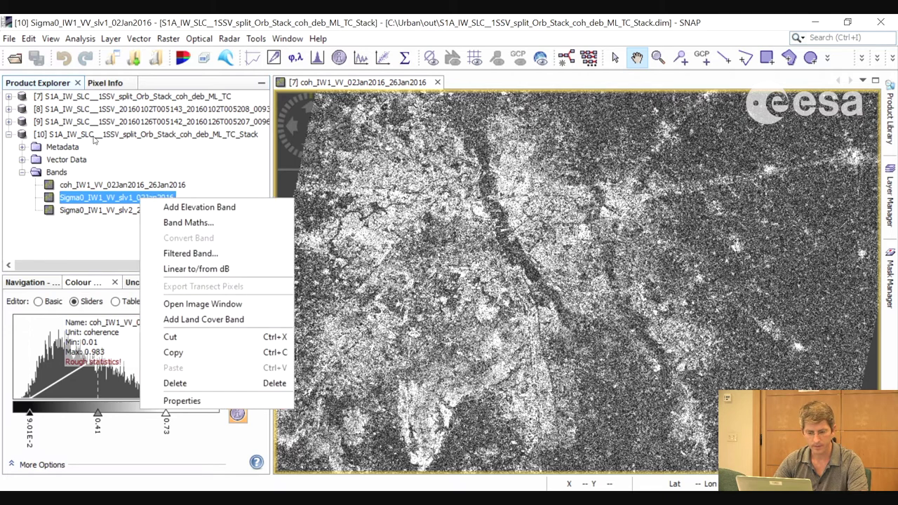
click(186, 271)
click(511, 294)
right_click(166, 212)
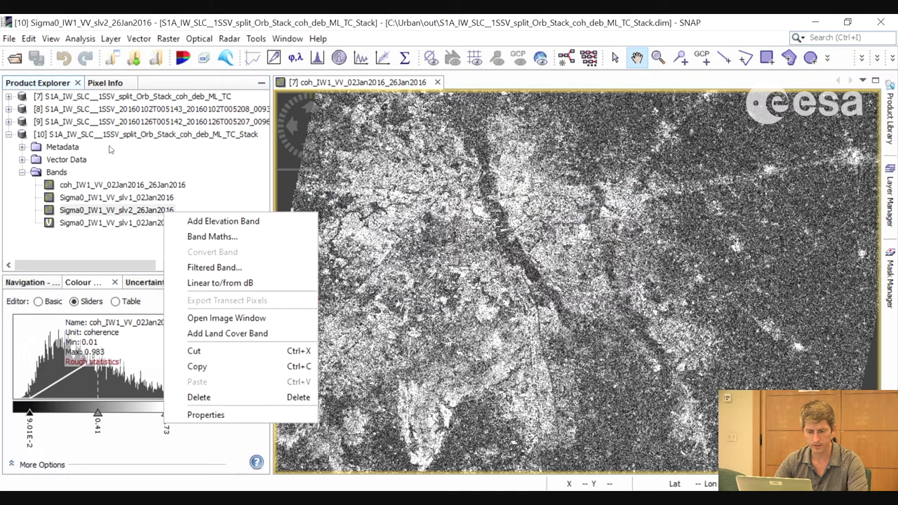
click(213, 283)
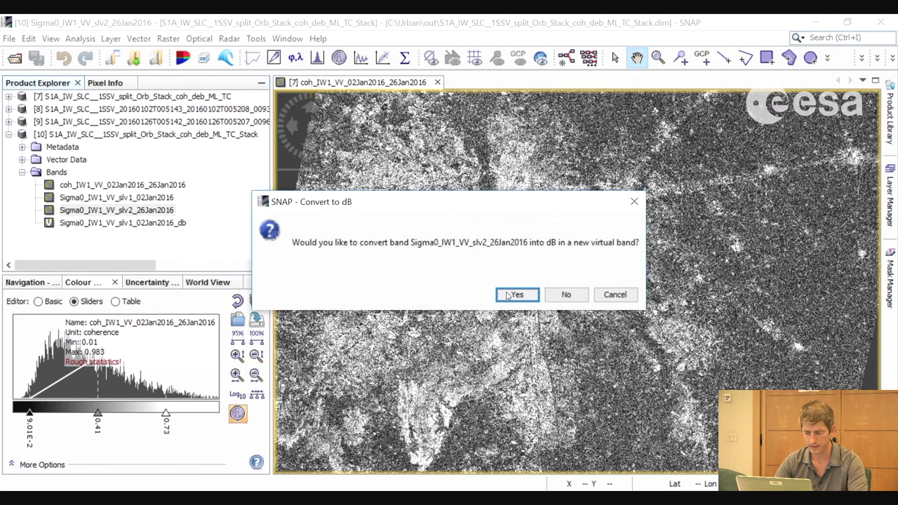
key(Return)
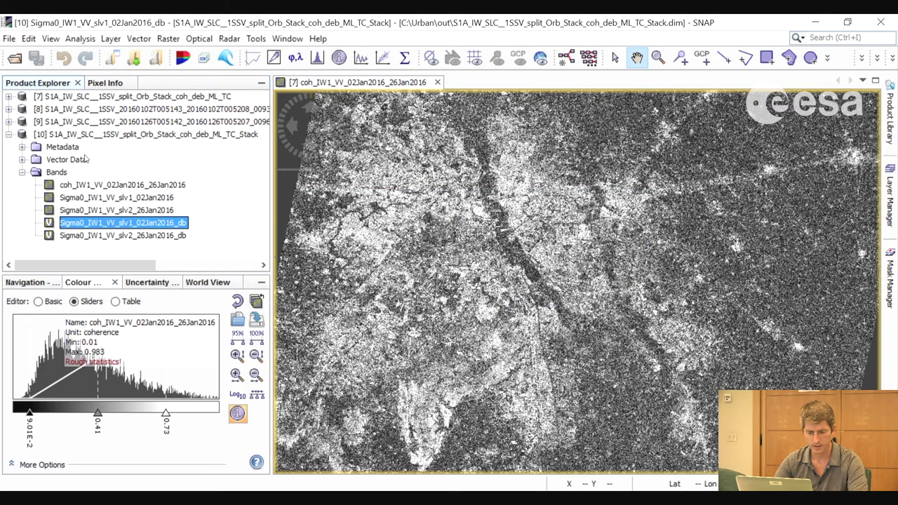
Convert both virtual Sigma0 dB bands of the stack into real bands and save the product.
right_click(127, 224)
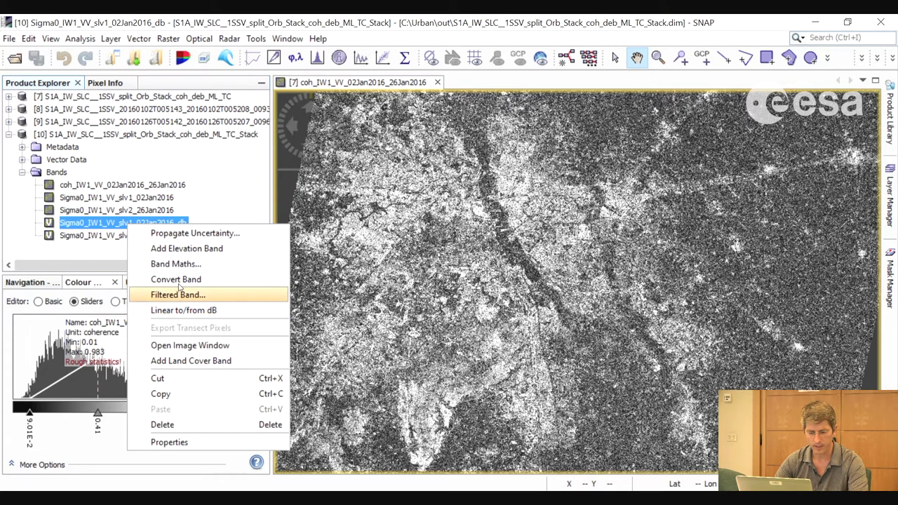
key(Return)
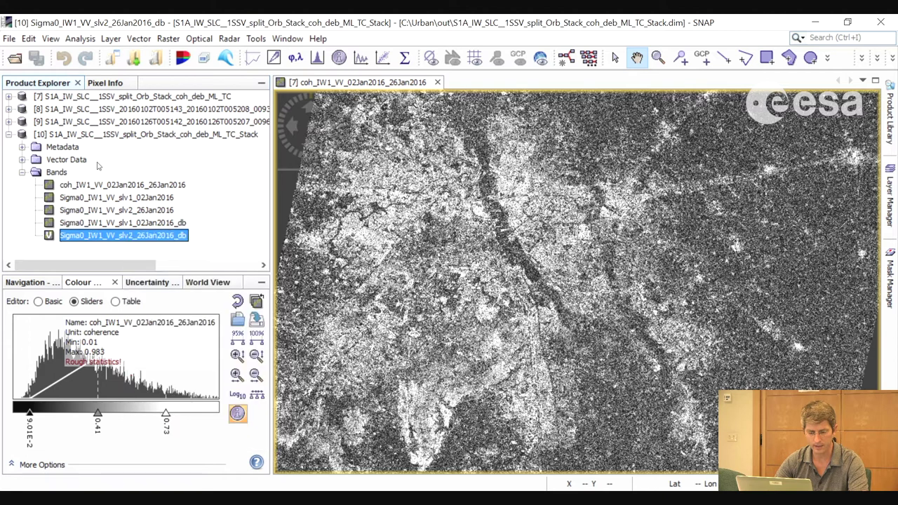
right_click(160, 236)
click(188, 295)
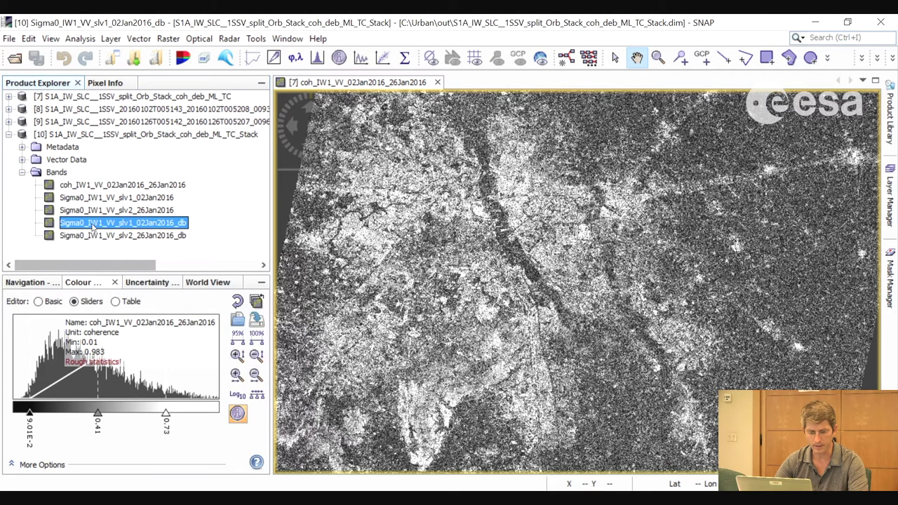
click(9, 40)
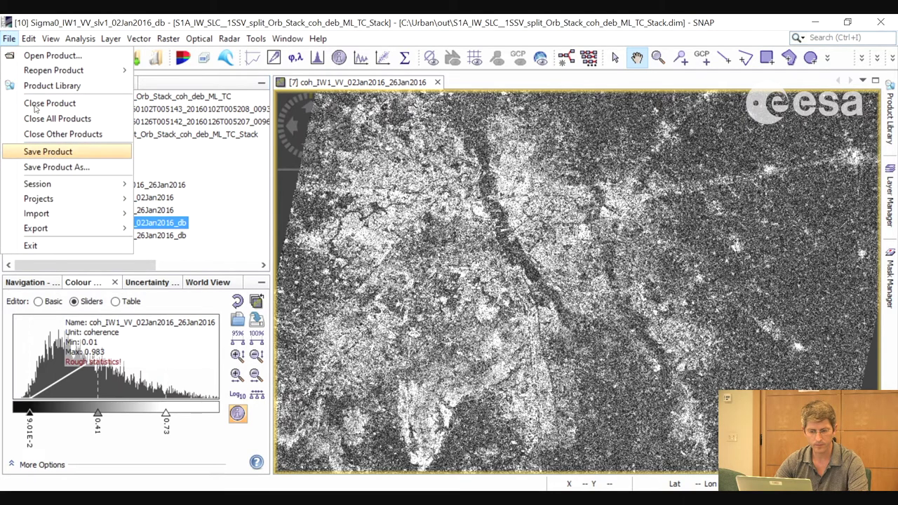
click(48, 152)
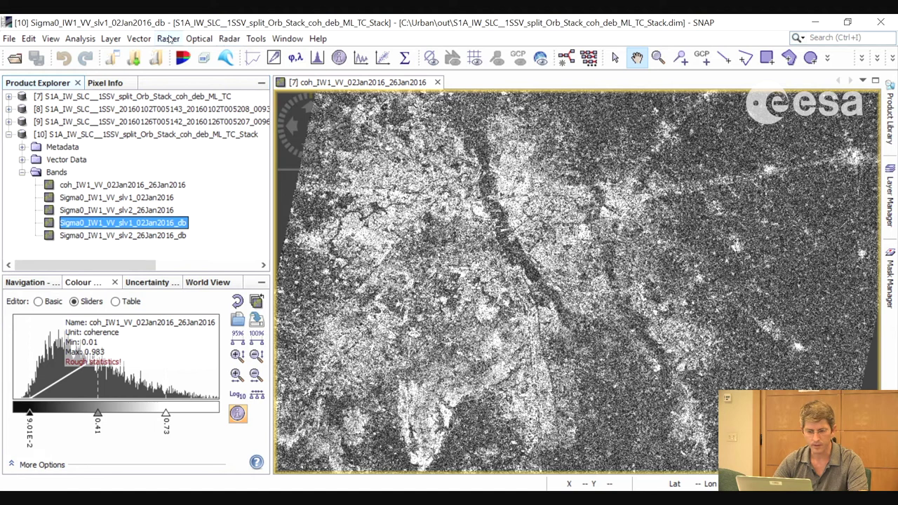
Start a Band Maths band named mean_dB in the stack product, stored as real data instead of virtual.
click(168, 39)
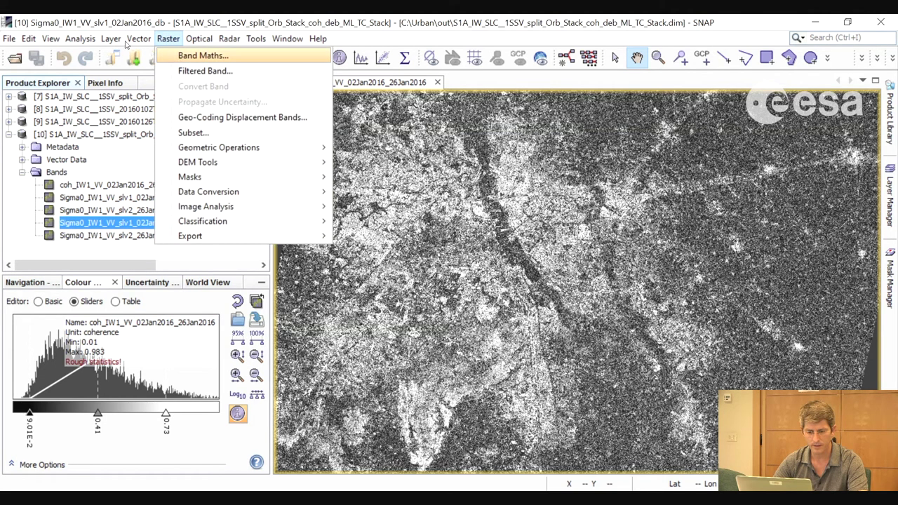
click(203, 56)
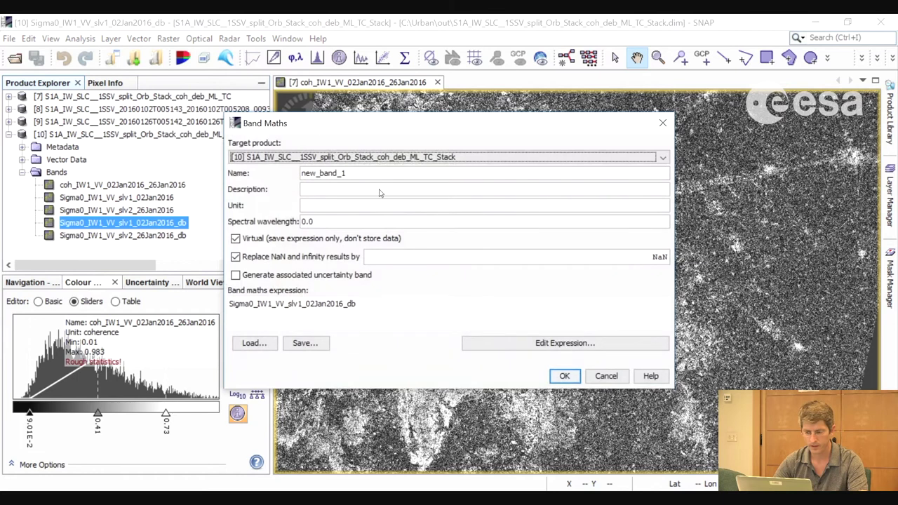
drag(347, 173, 302, 173)
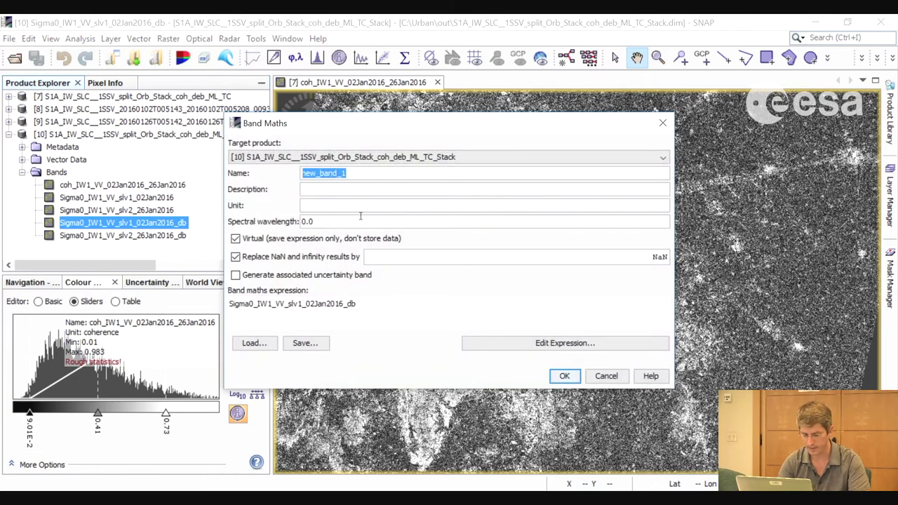
text(mean)
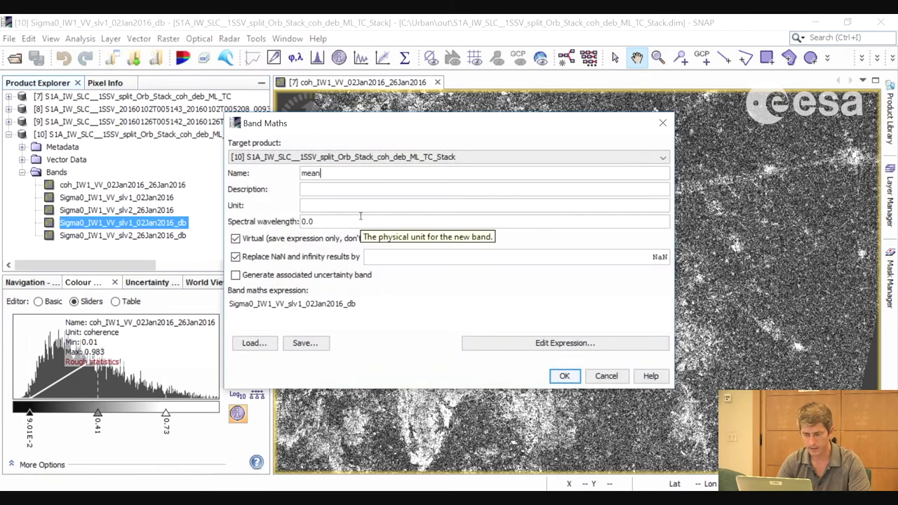
text(_)
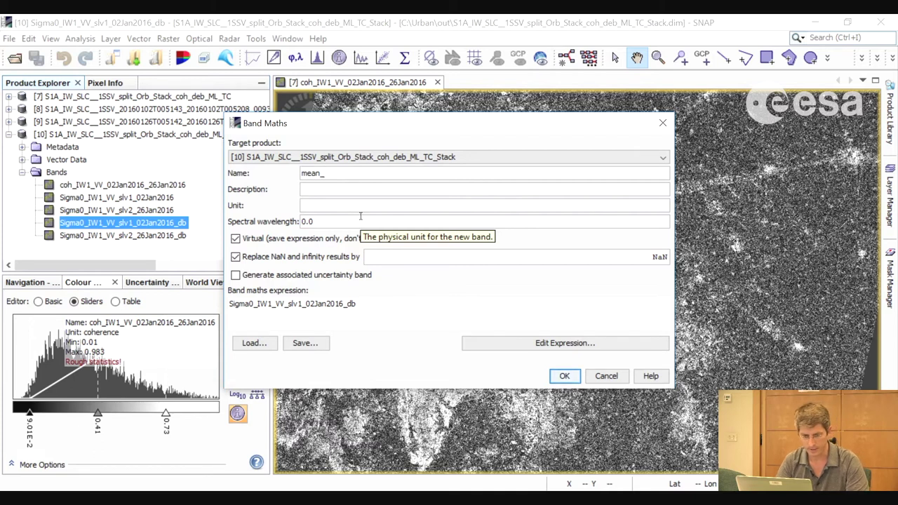
text(dB)
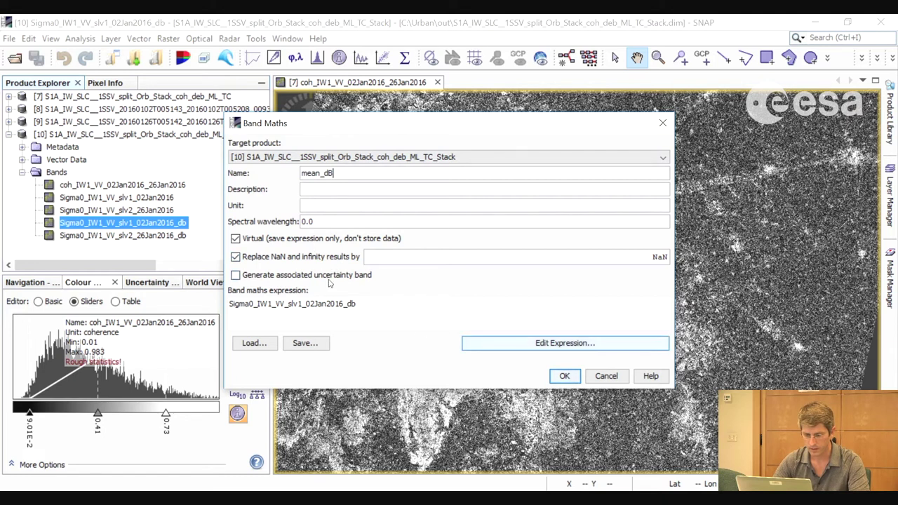
click(236, 239)
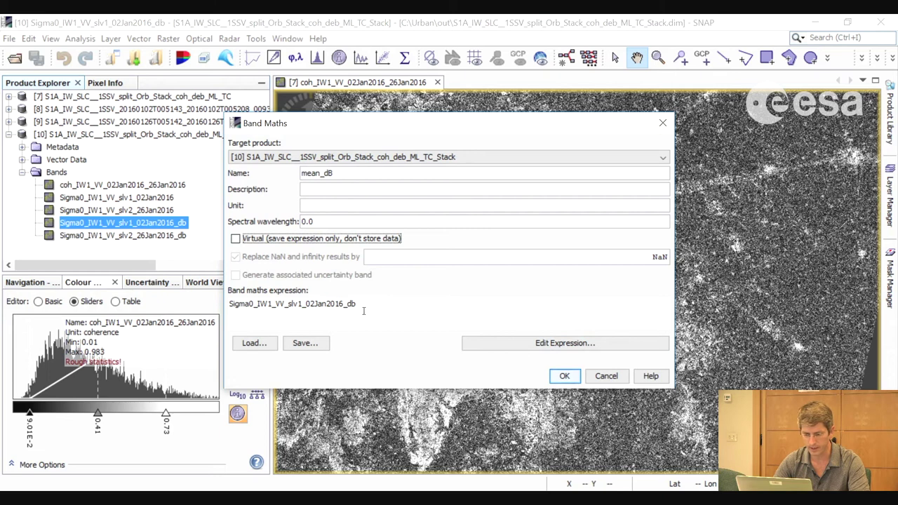
Replace the band's expression with the sum of Sigma0_IW1_VV_slv1_02Jan2016_db and Sigma0_IW1_VV_slv2_26Jan2016_db.
drag(360, 306, 234, 305)
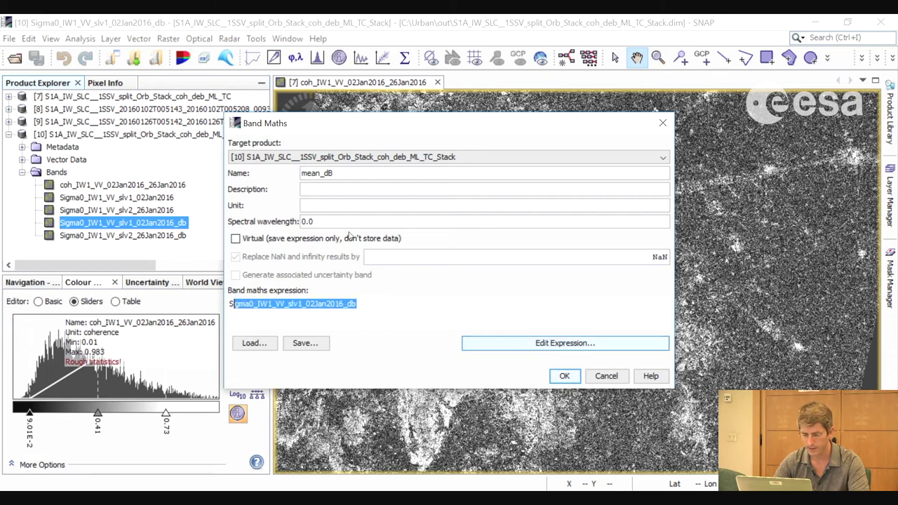
click(565, 343)
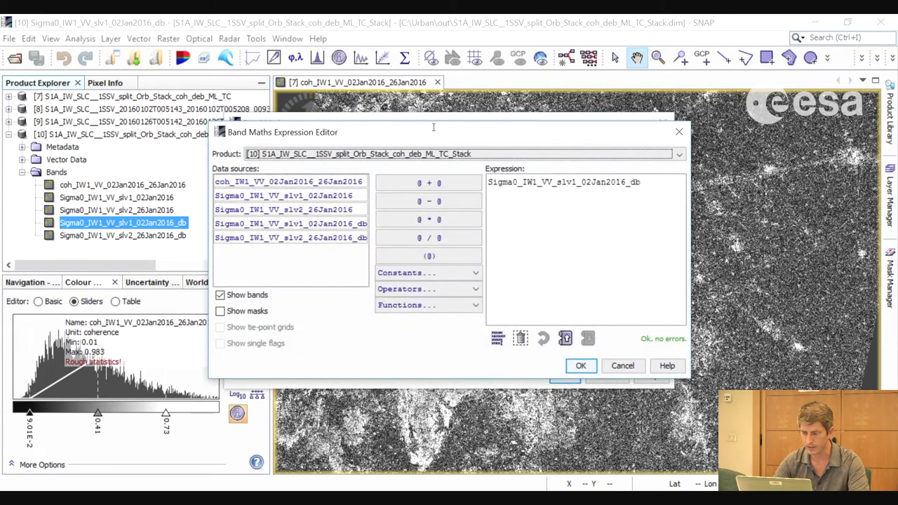
drag(640, 181, 487, 181)
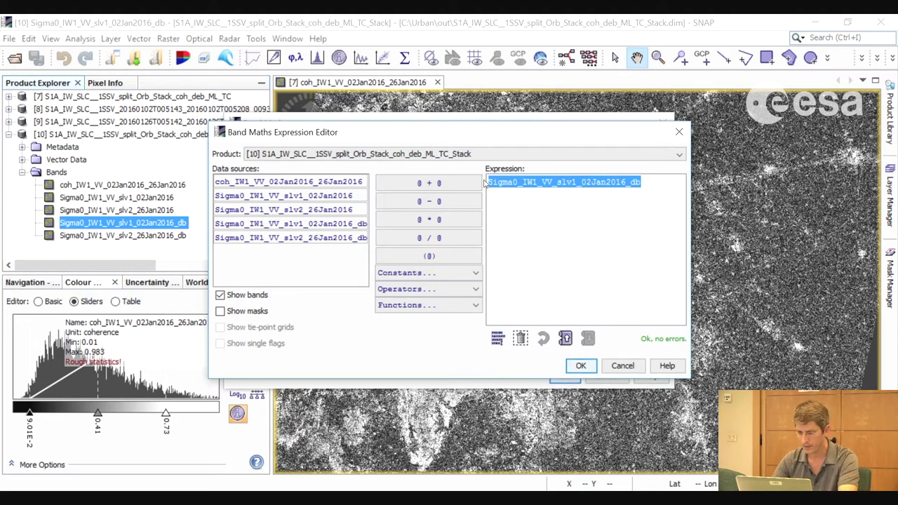
key(Delete)
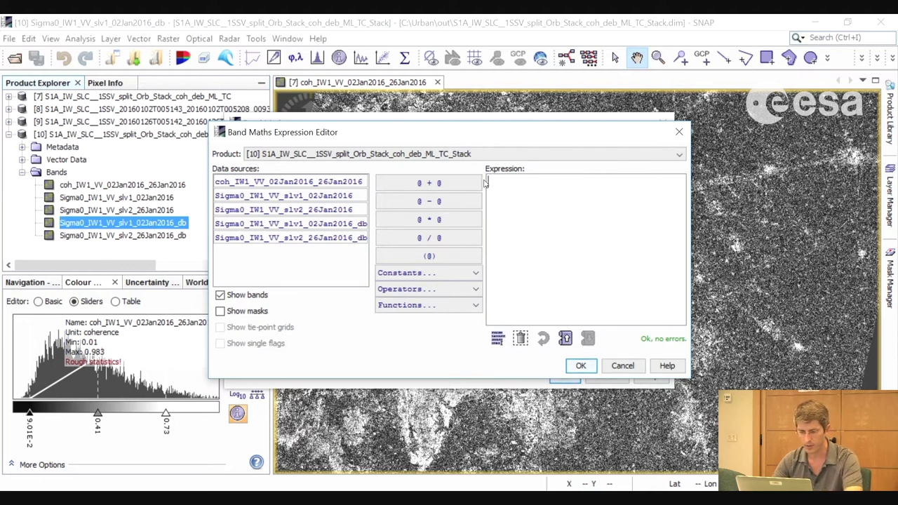
click(332, 225)
click(428, 183)
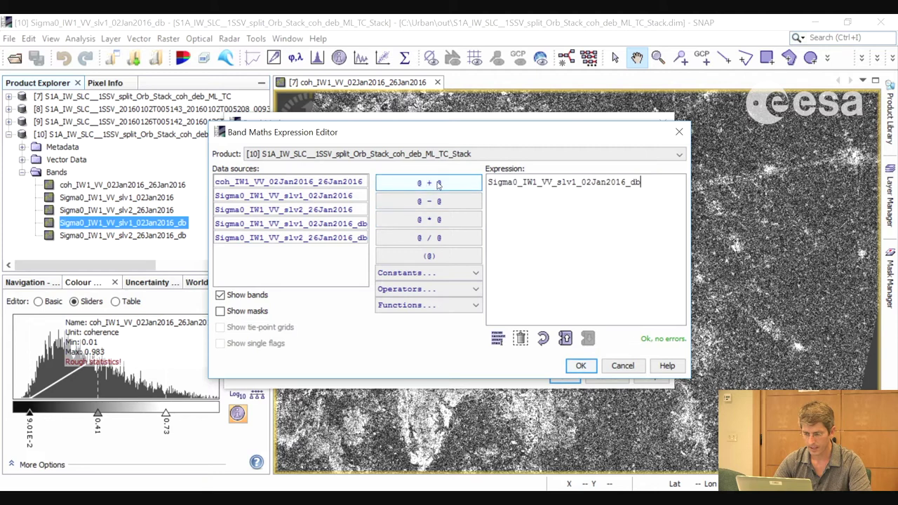
click(334, 239)
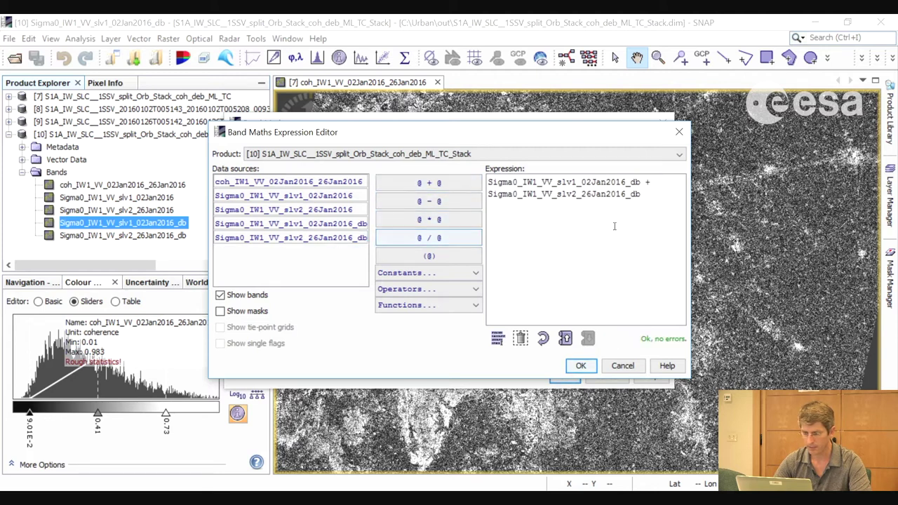
Enclose the sum of the two dB bands in parentheses, divide it by 2, and create the mean_dB band.
text())
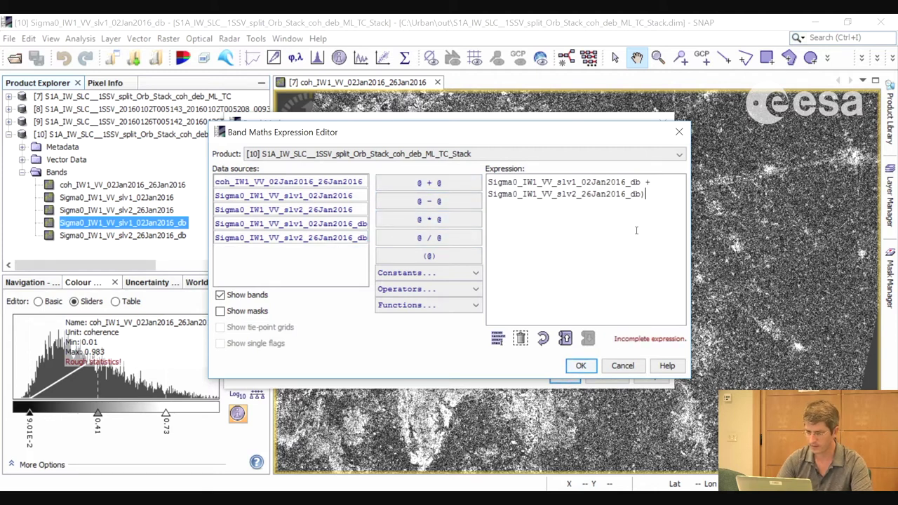
click(489, 184)
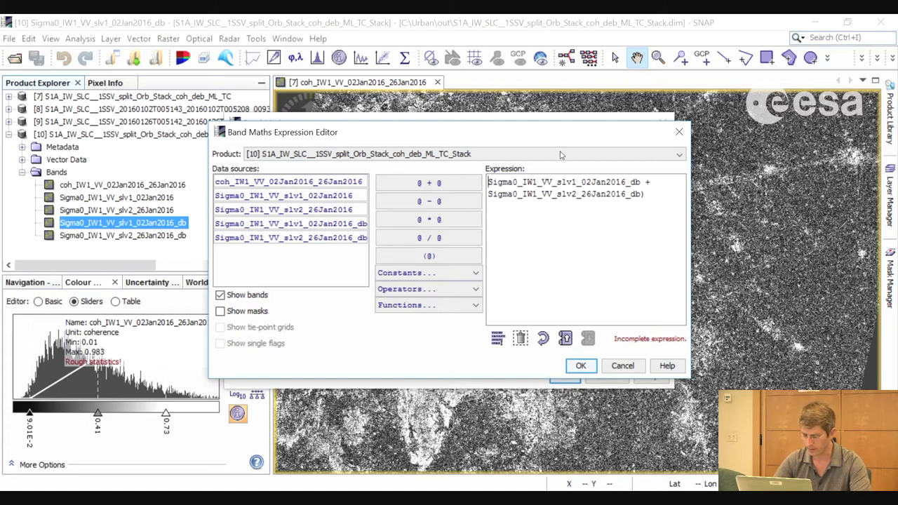
text(()
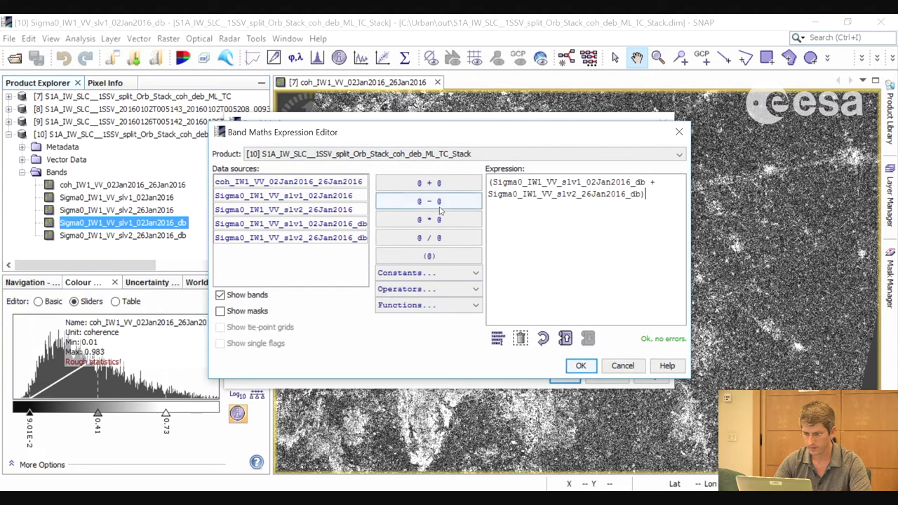
click(429, 238)
text(2)
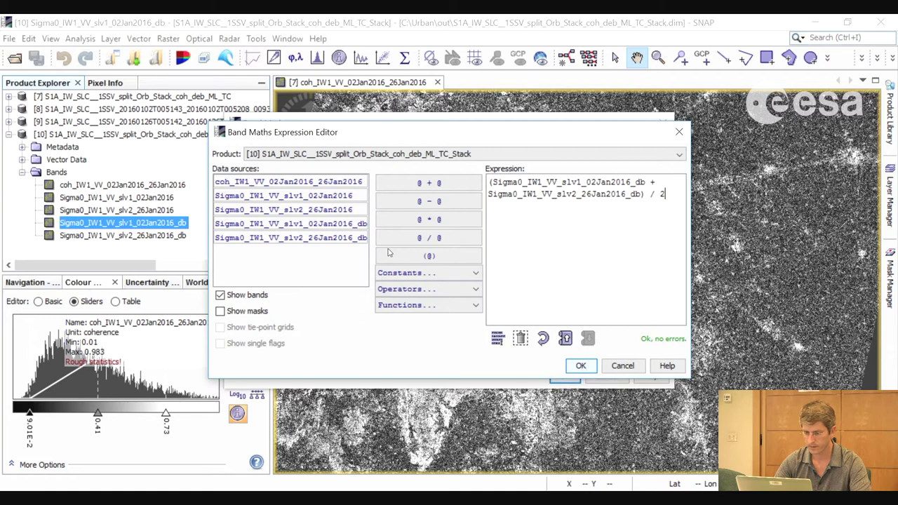
click(581, 366)
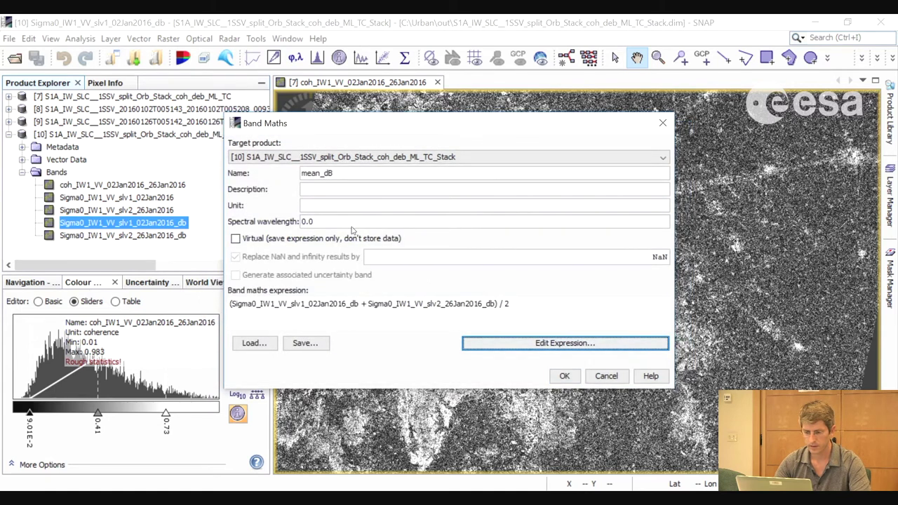
click(565, 377)
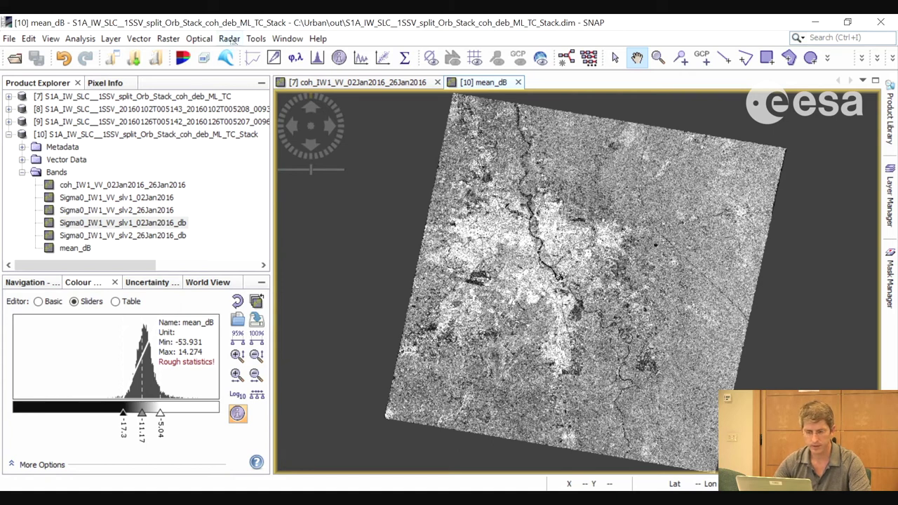
Start another Band Maths band in the stack named difference_dB, with the virtual option turned off.
click(169, 38)
click(189, 56)
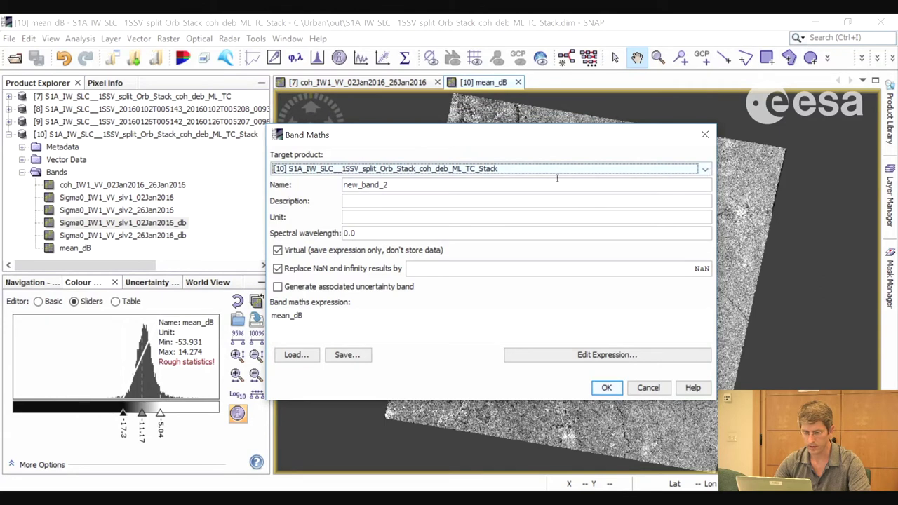
drag(390, 185, 334, 187)
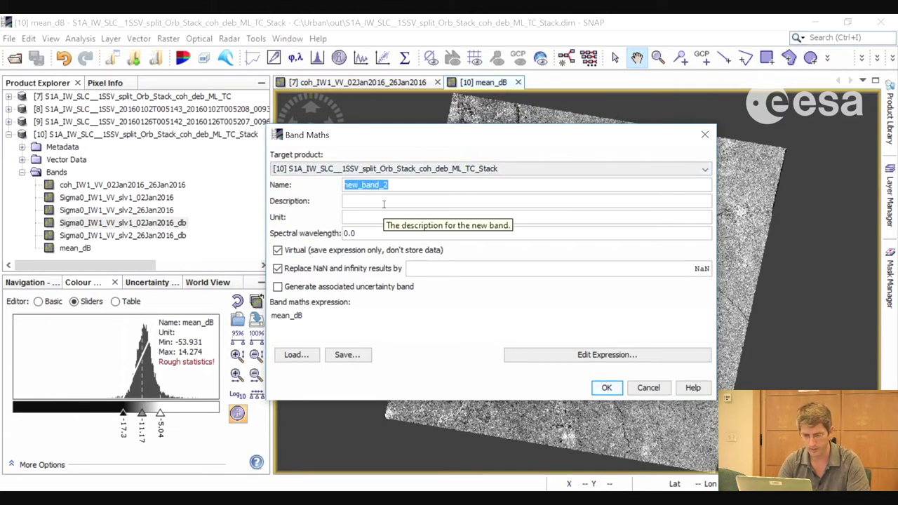
text(differ)
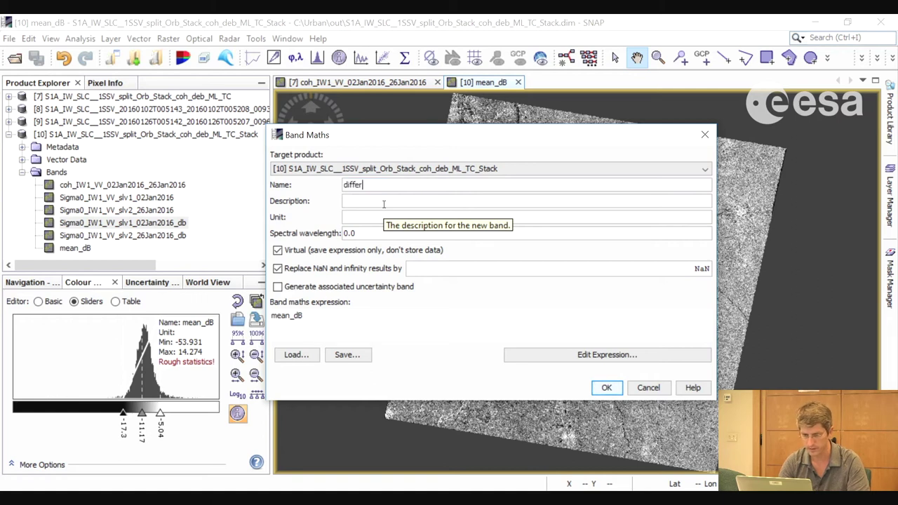
text(ence)
key(BackSpace)
text(_dB)
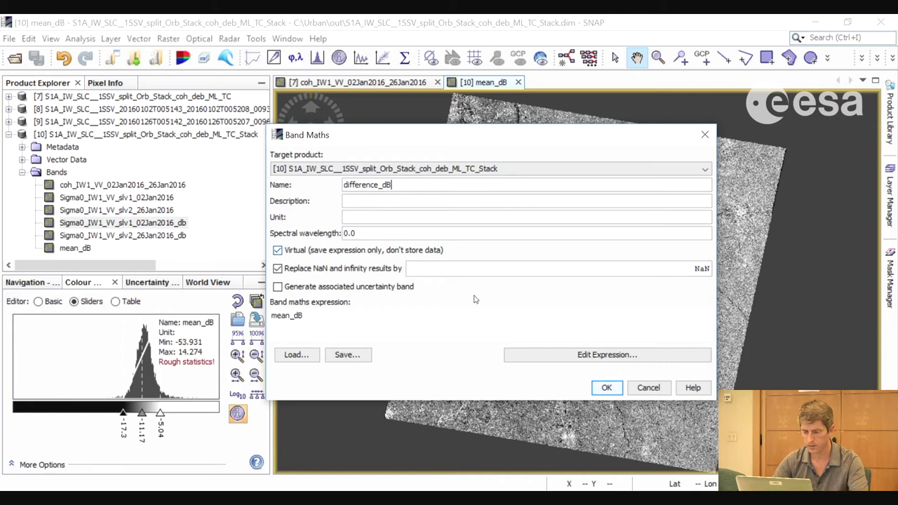
click(278, 251)
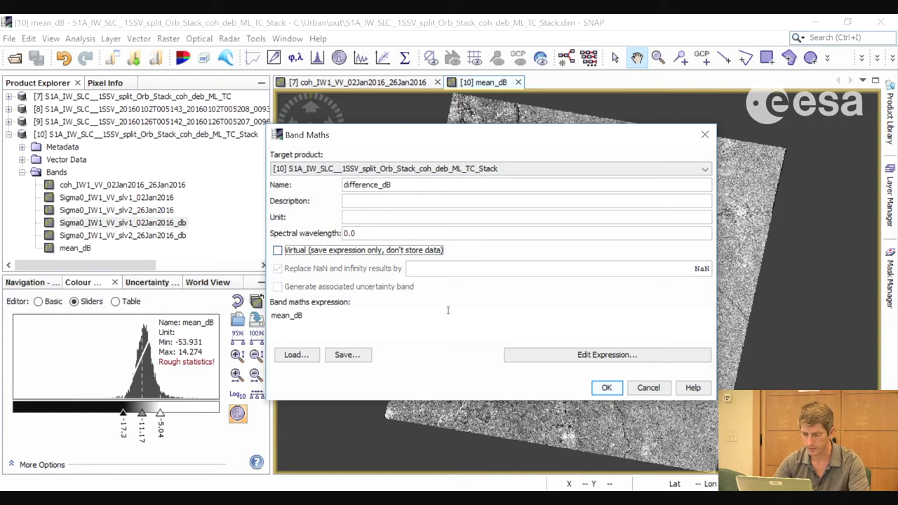
Set the expression to Sigma0_IW1_VV_slv1_02Jan2016_db - Sigma0_IW1_VV_slv2_26Jan2016_db and create the difference_dB band.
click(583, 355)
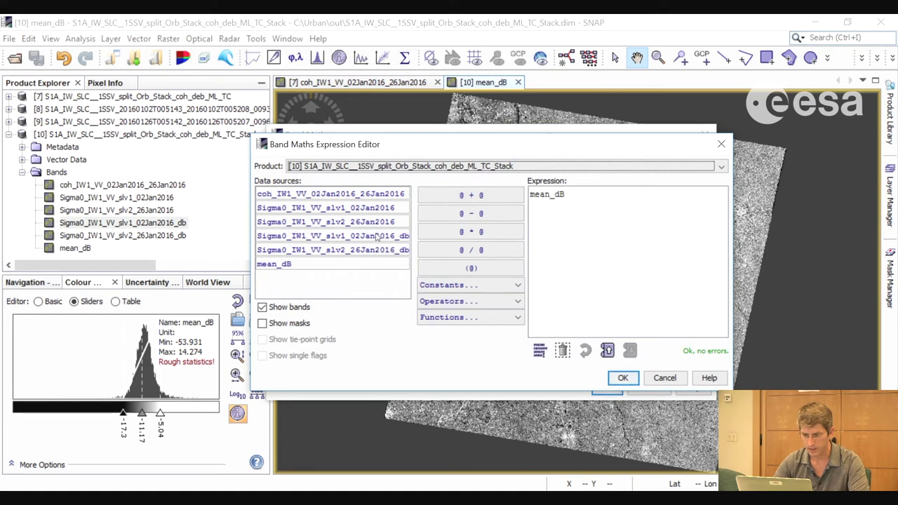
double_click(558, 194)
key(BackSpace)
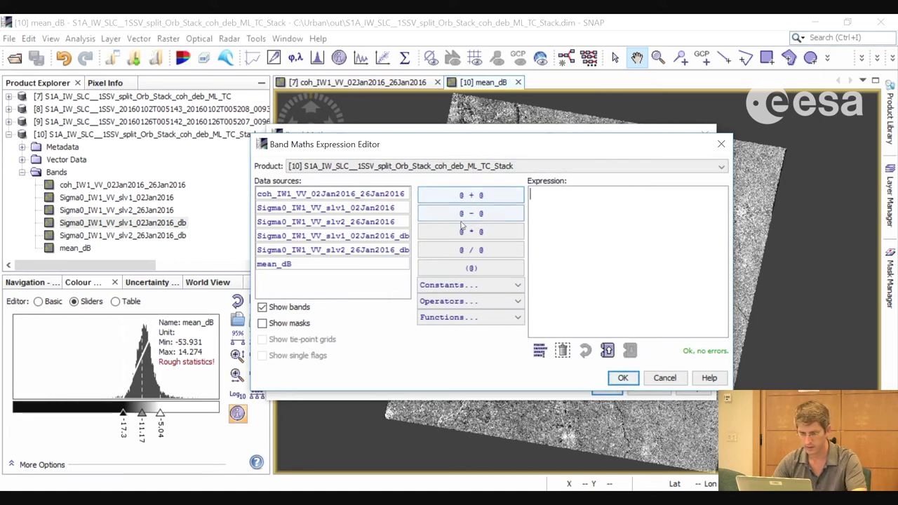
click(397, 239)
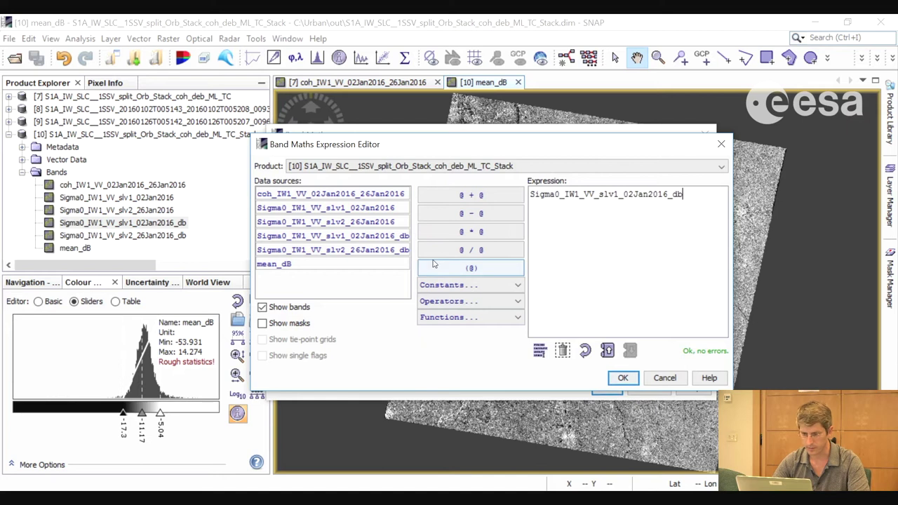
click(482, 213)
key(BackSpace)
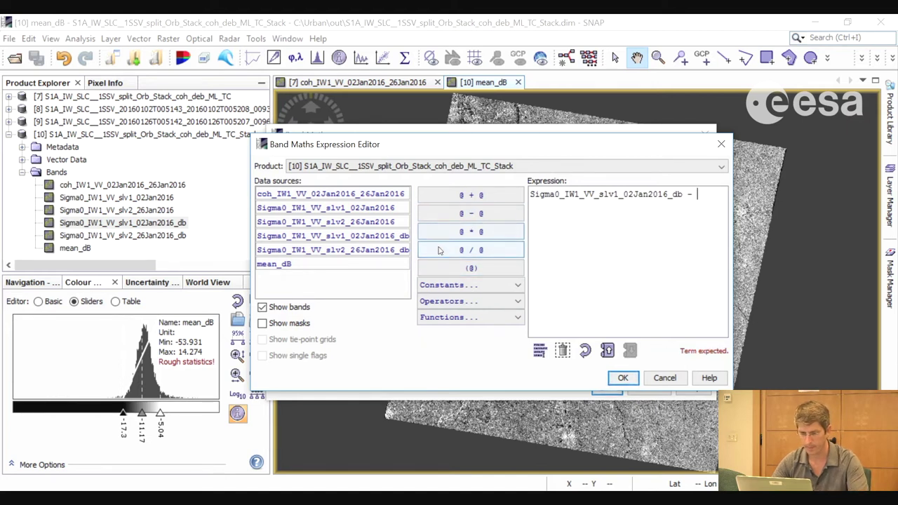
click(397, 250)
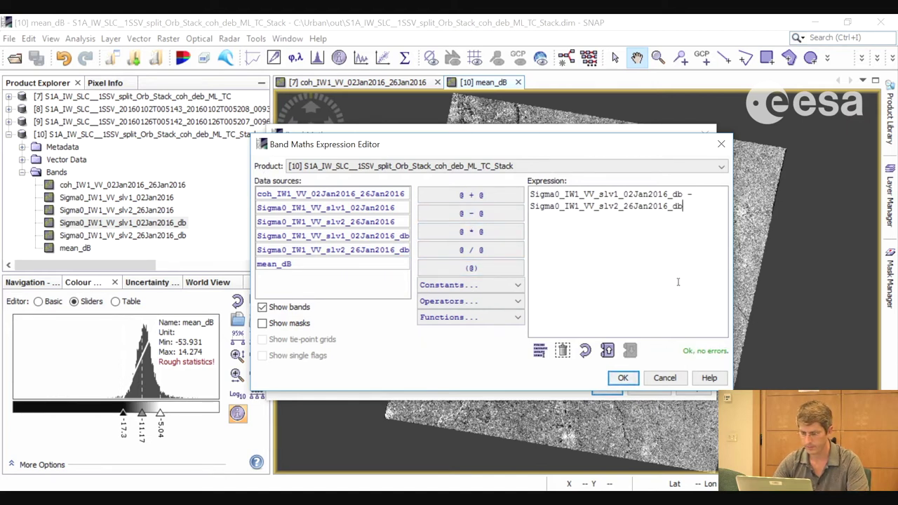
click(623, 378)
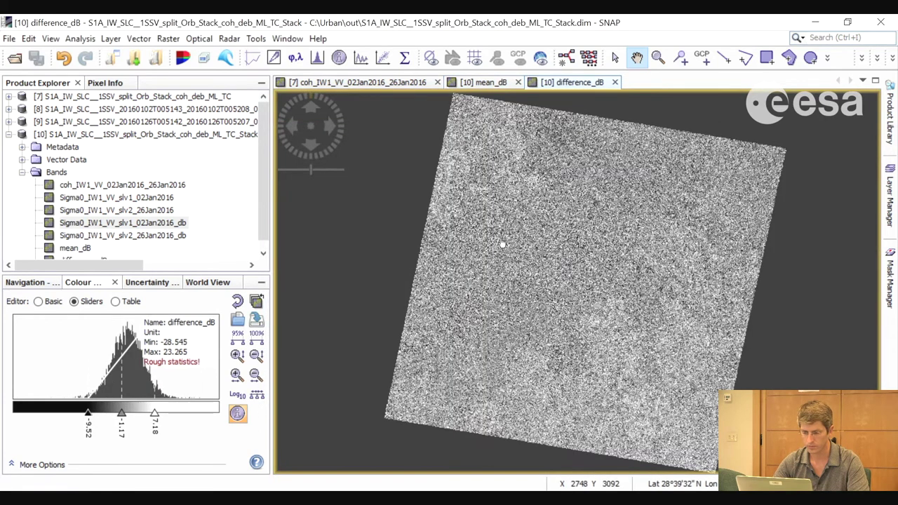
Close the difference_dB and mean_dB views and start a new RGB image of the Orb_Stack_coh_deb_ML_TC_Stack product.
click(614, 82)
click(517, 82)
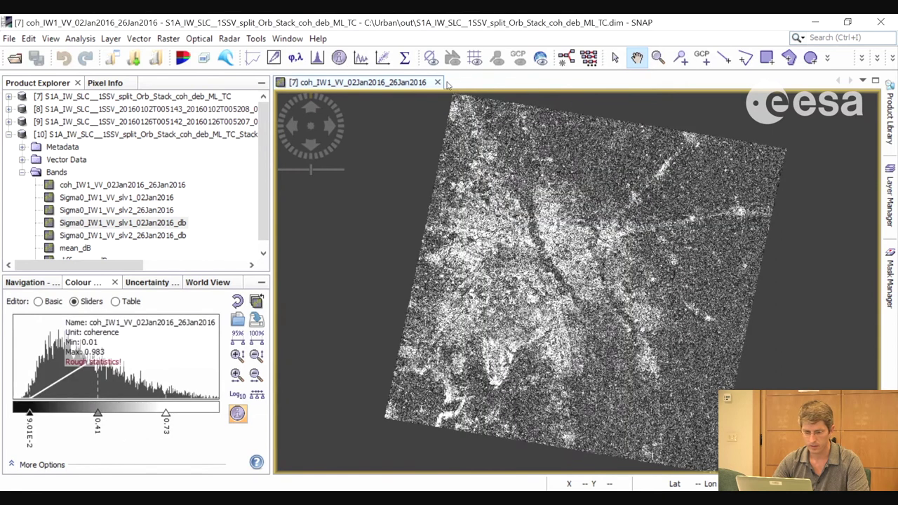
scroll(178, 154, down, 1)
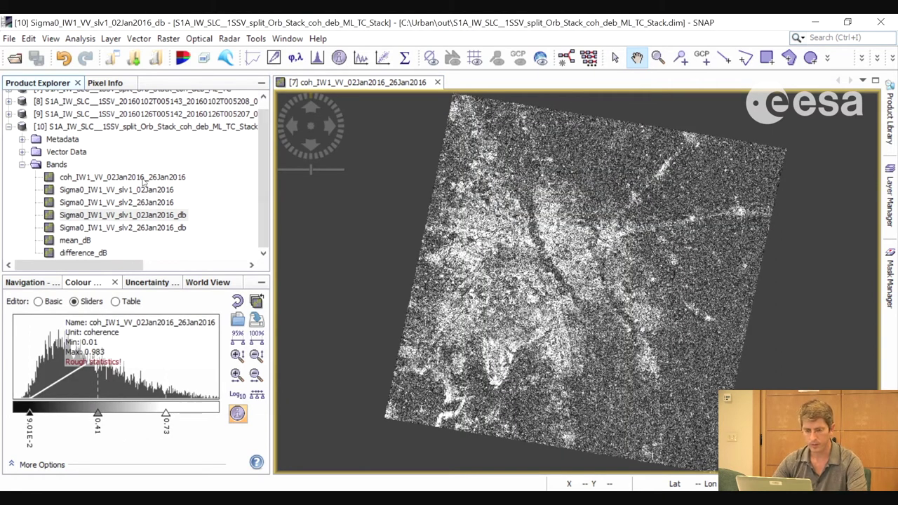
click(145, 177)
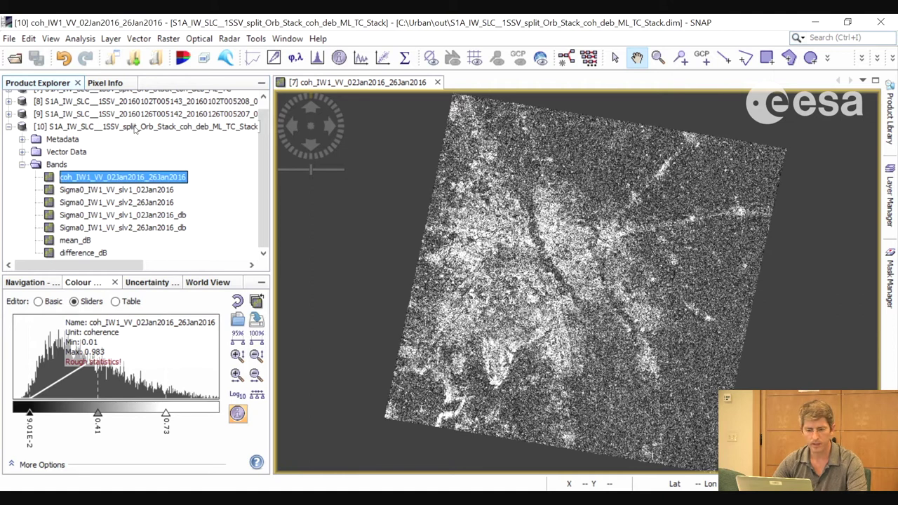
click(137, 127)
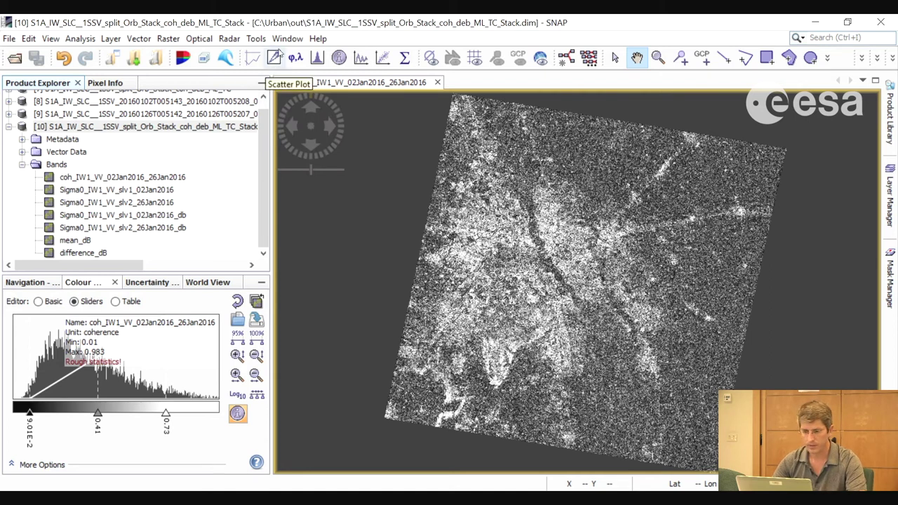
click(287, 39)
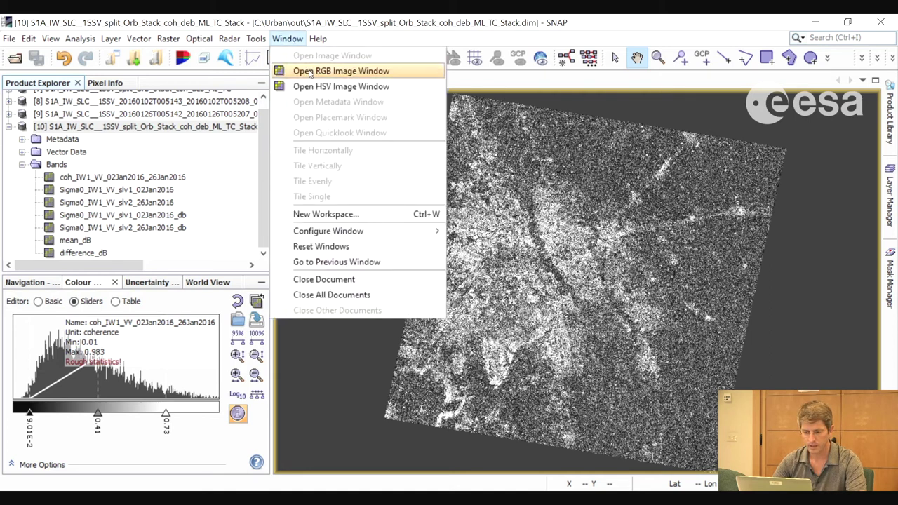
click(310, 72)
drag(444, 150, 449, 149)
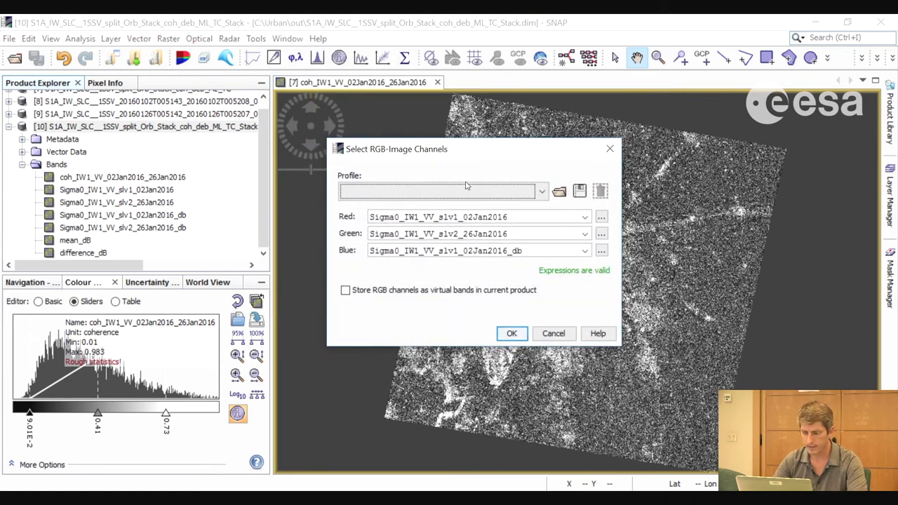
Create the RGB image with coh_IW1_VV_02Jan2016_26Jan2016 as red, mean_dB as green and difference_dB as blue.
click(442, 216)
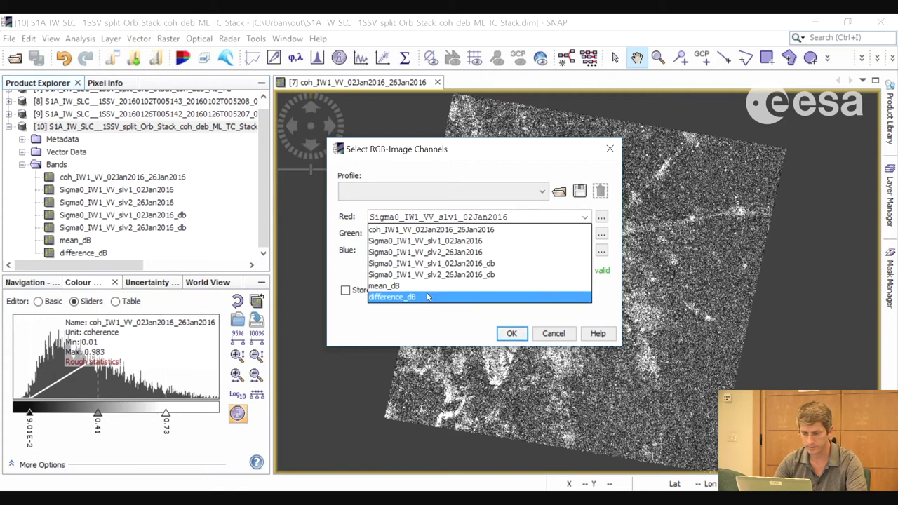
click(281, 161)
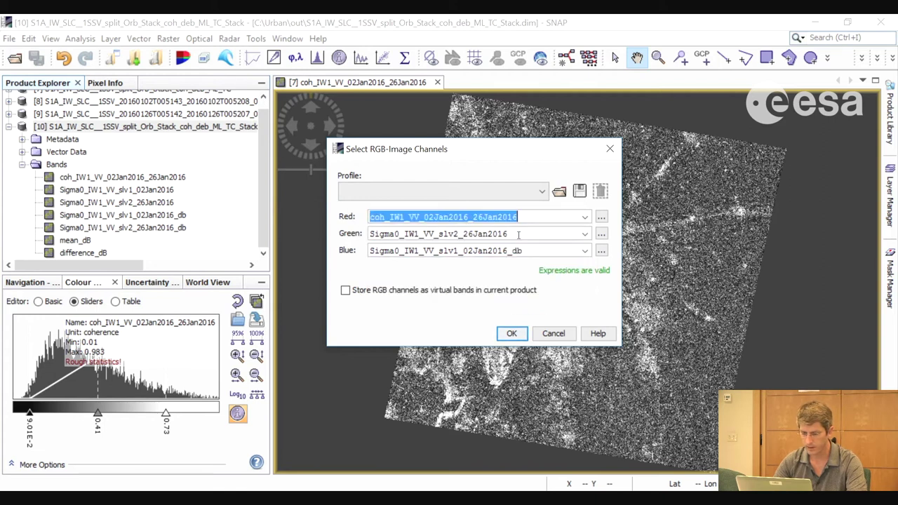
click(585, 234)
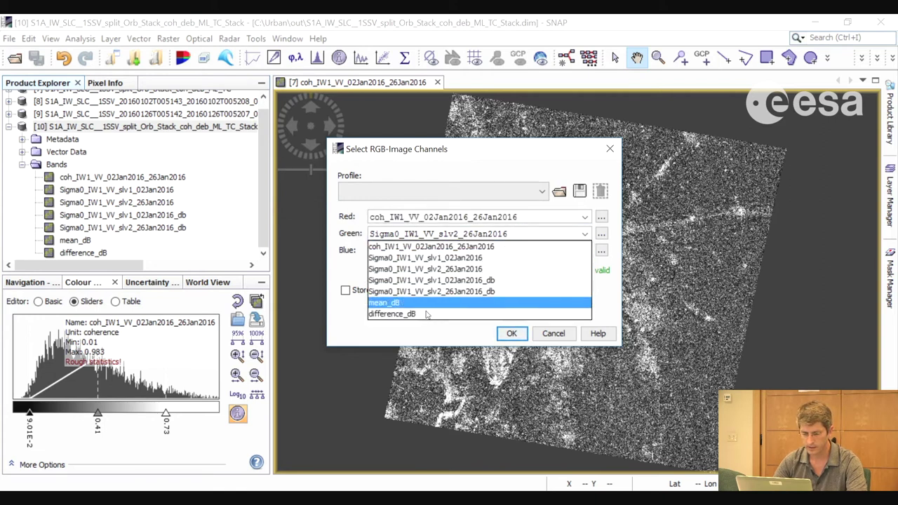
click(393, 302)
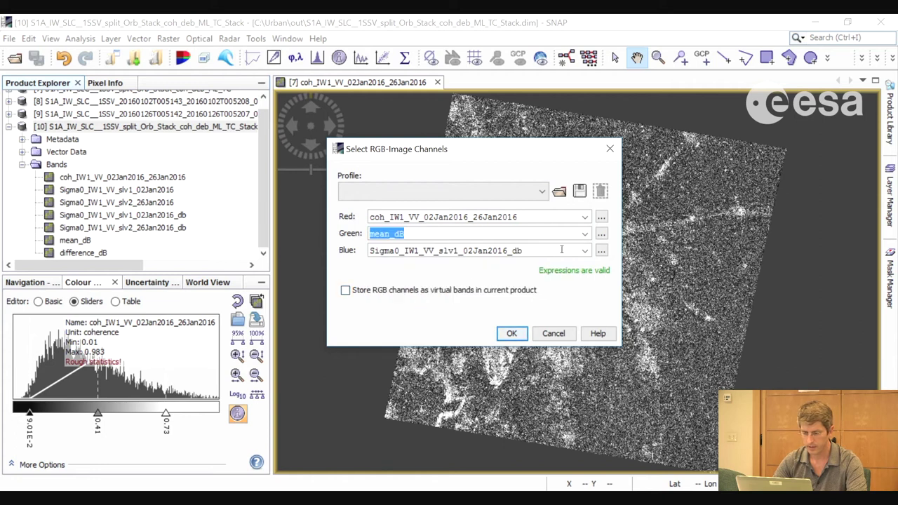
click(585, 250)
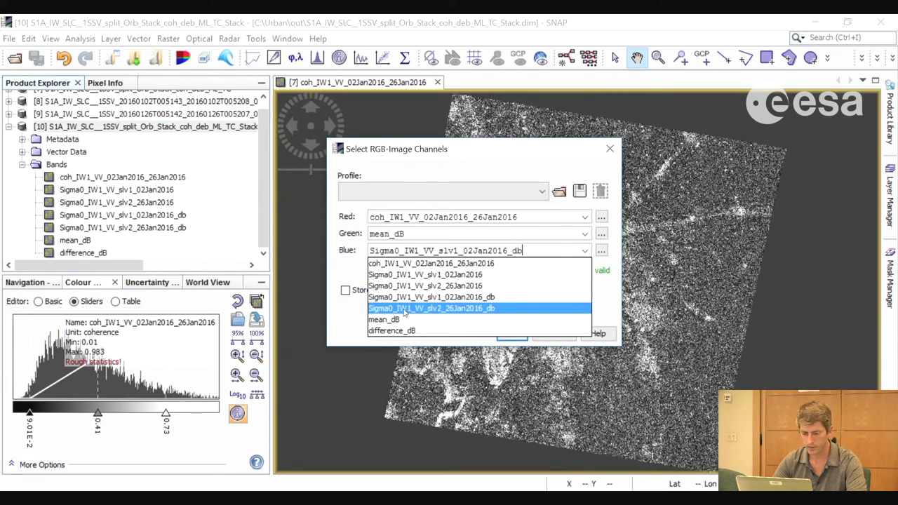
click(401, 330)
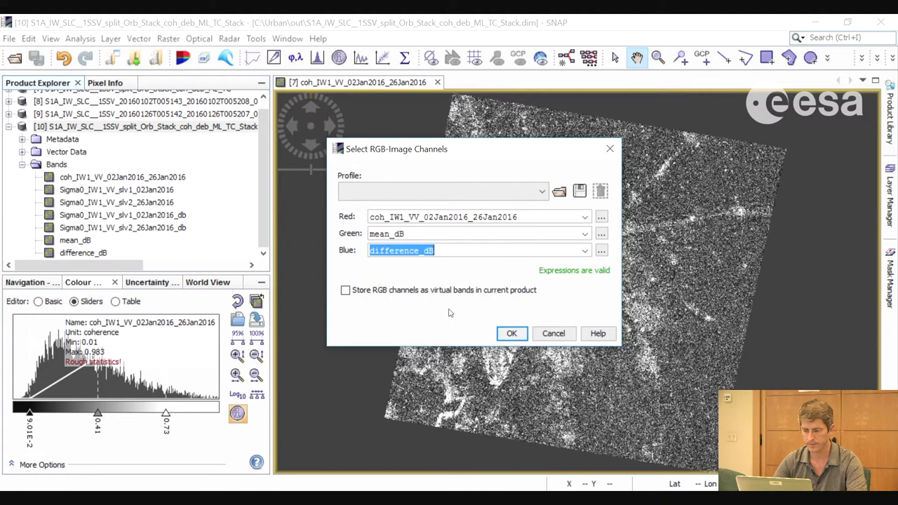
click(511, 334)
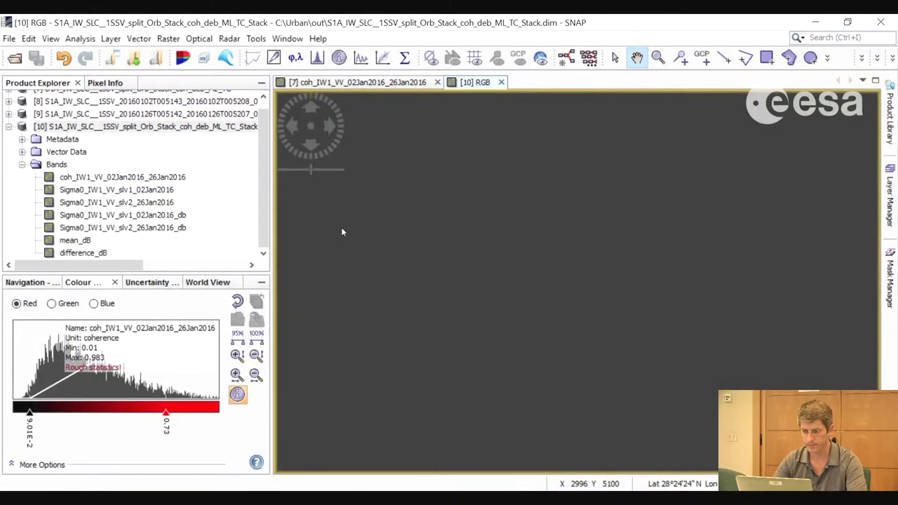
Examine the city and the river area in the RGB composite at several zoom levels.
drag(529, 264, 513, 268)
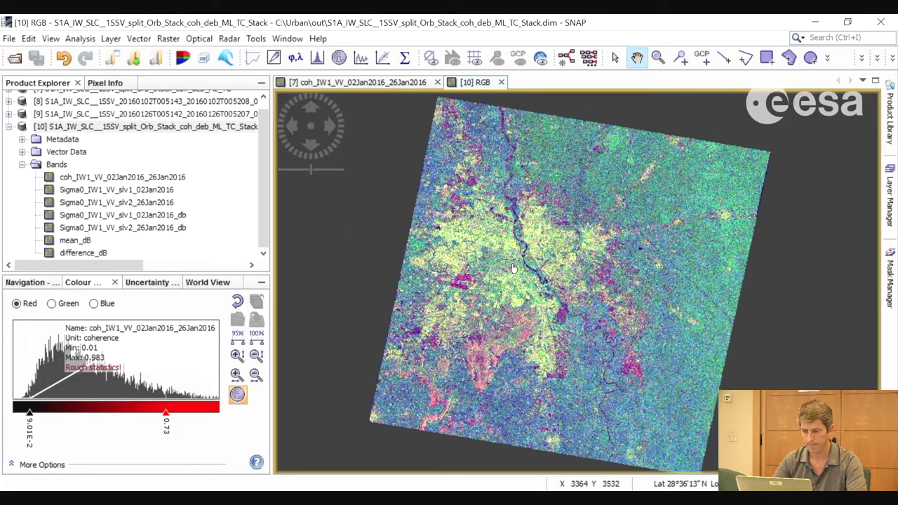
scroll(505, 268, up, 2)
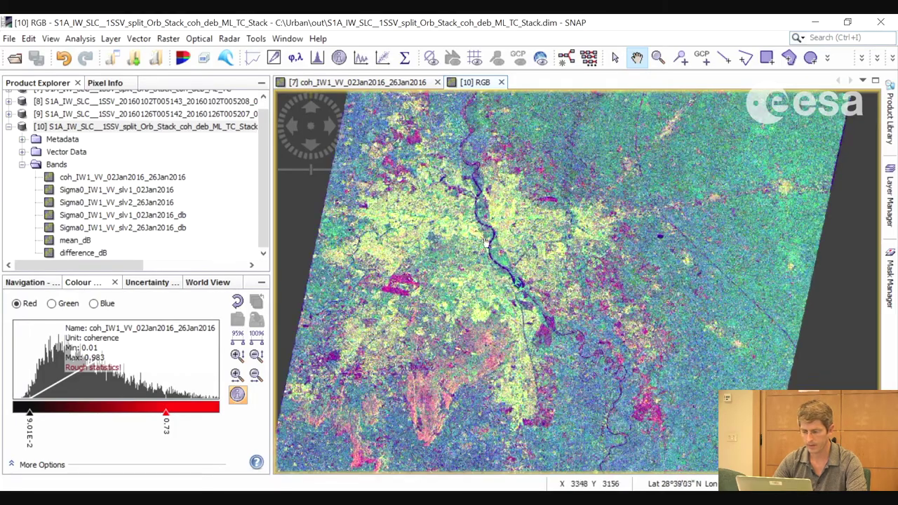
scroll(484, 241, up, 3)
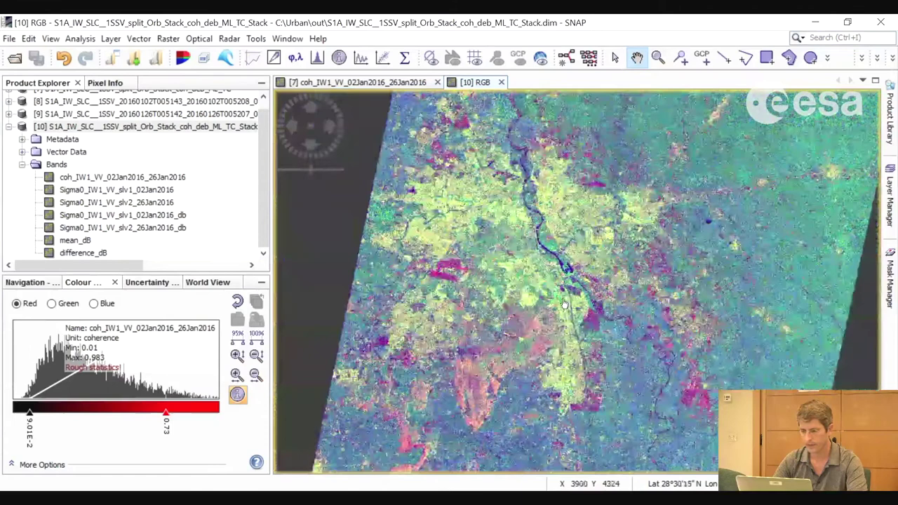
scroll(564, 303, down, 2)
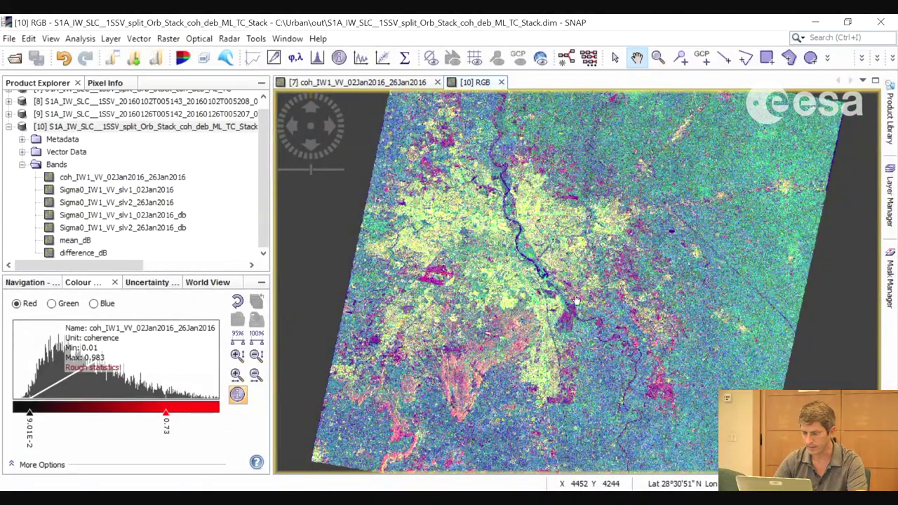
drag(601, 298, 601, 306)
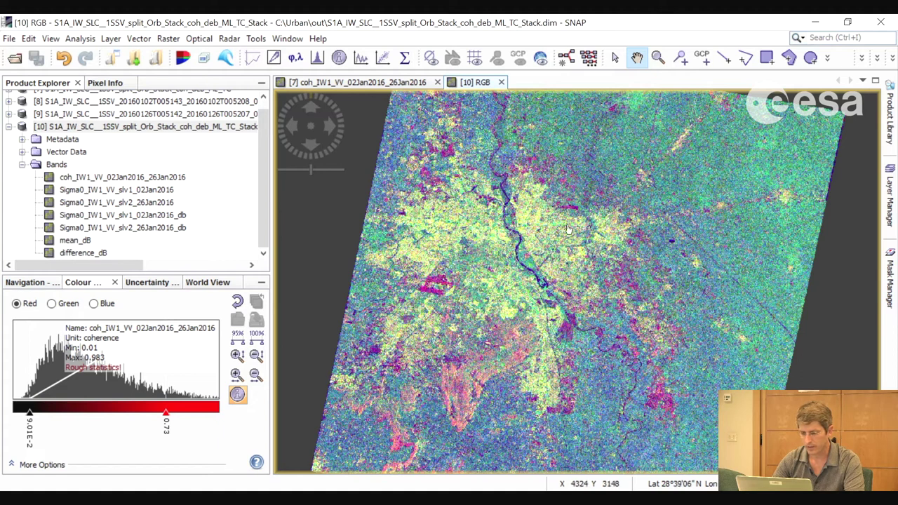
drag(506, 261, 515, 263)
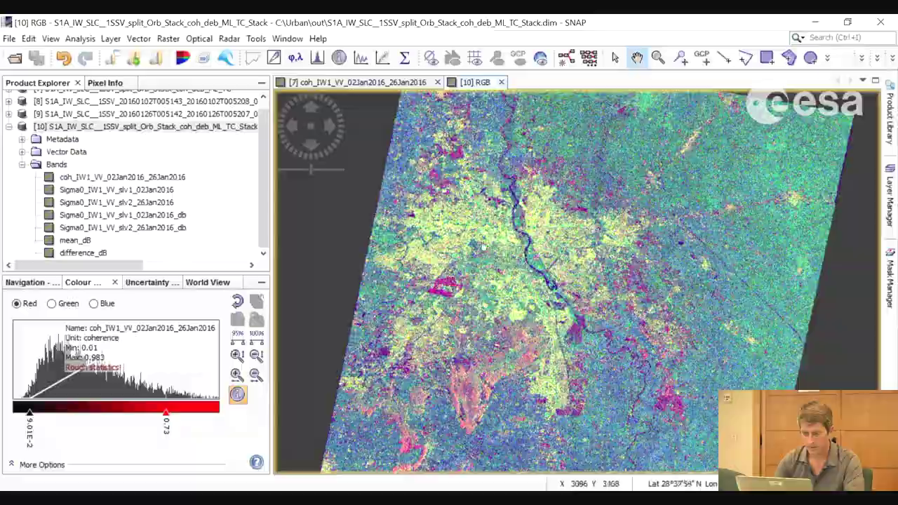
scroll(490, 237, up, 2)
scroll(448, 214, down, 1)
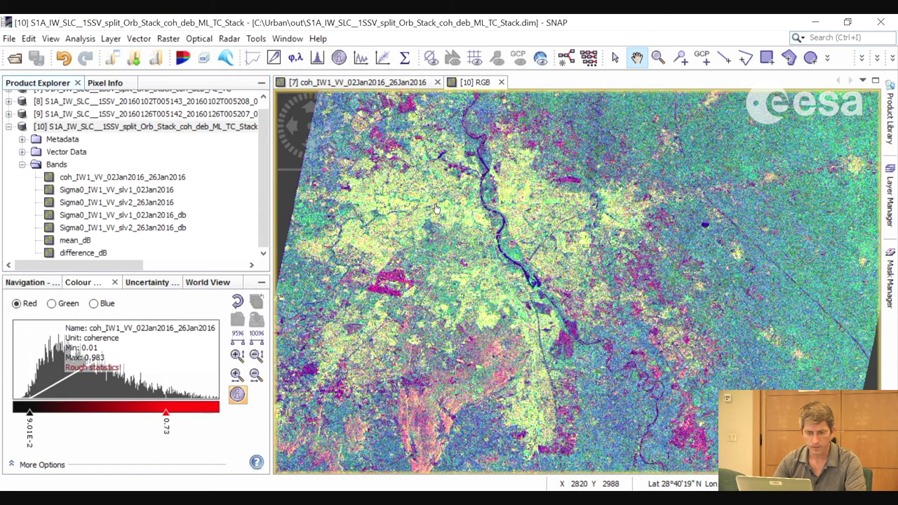
Start a new Band Maths band in the stack named urban_footprint.
click(168, 40)
click(186, 57)
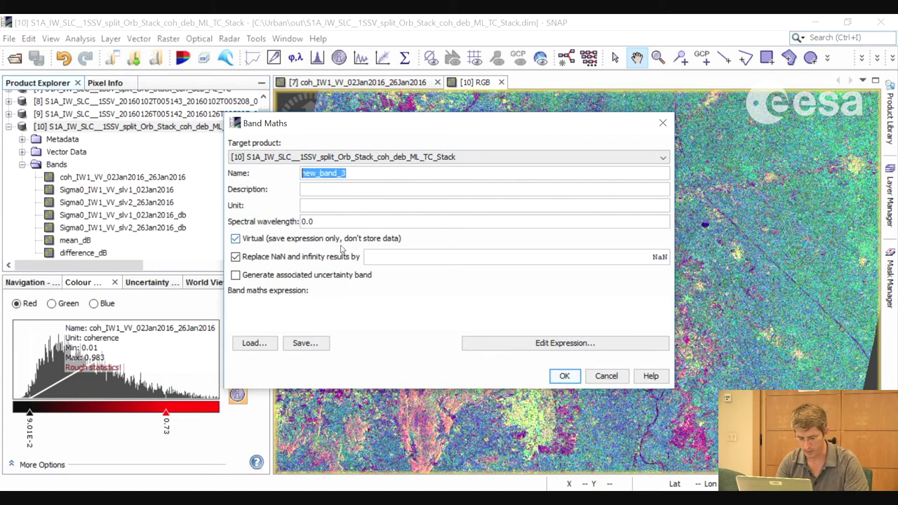
text(urban_footprint)
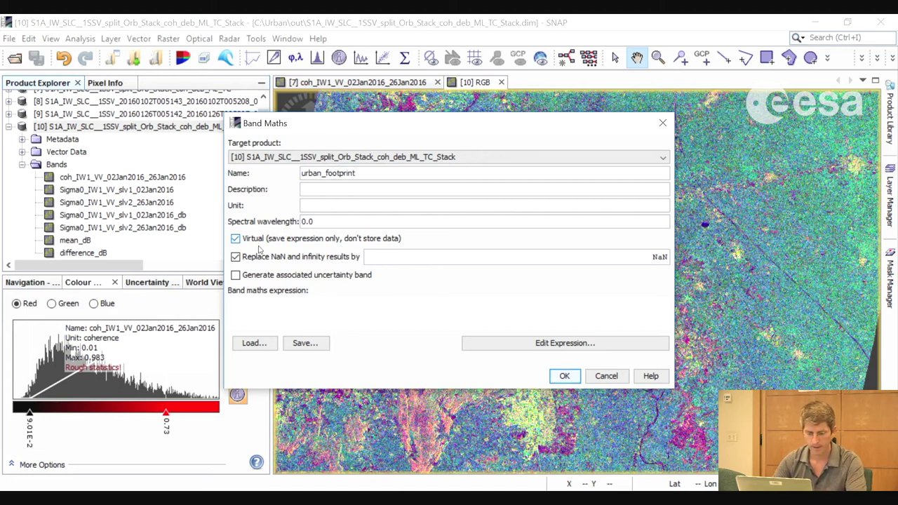
Begin the band's expression with an if-then-else operator whose condition is mean_dB > -10.
click(523, 345)
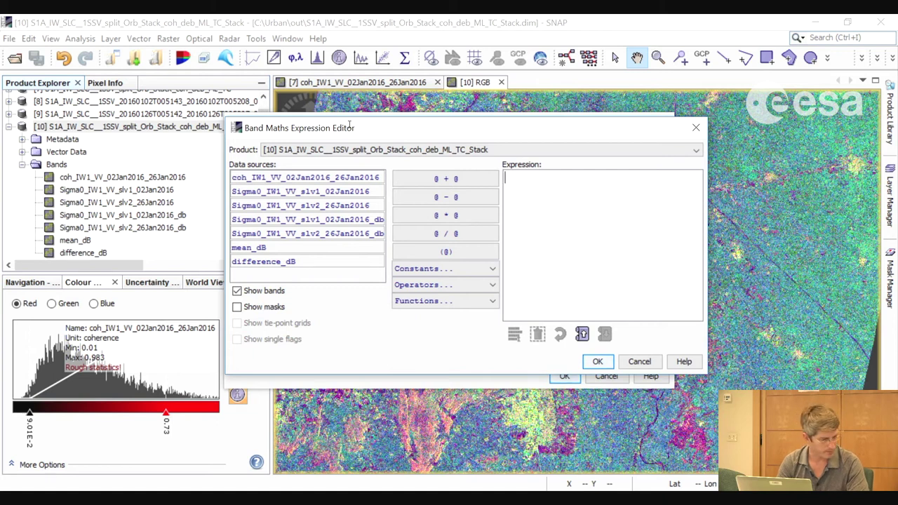
click(445, 285)
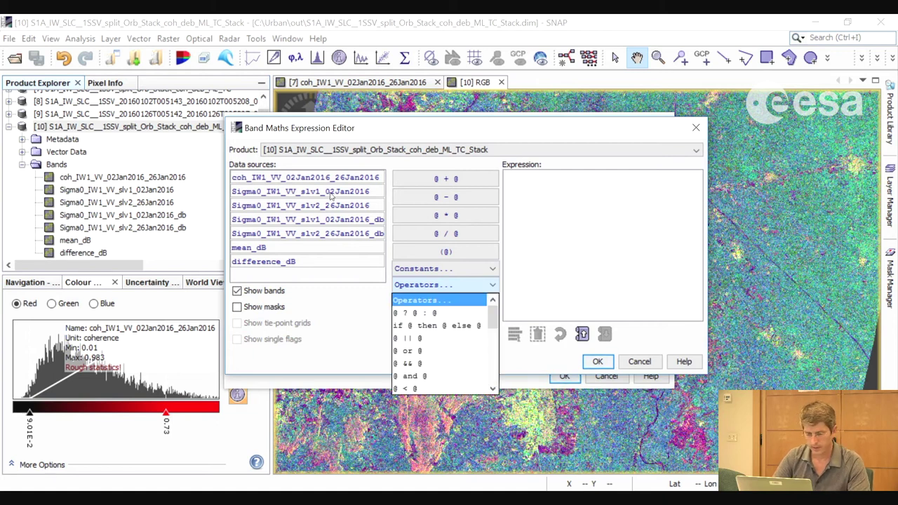
click(434, 328)
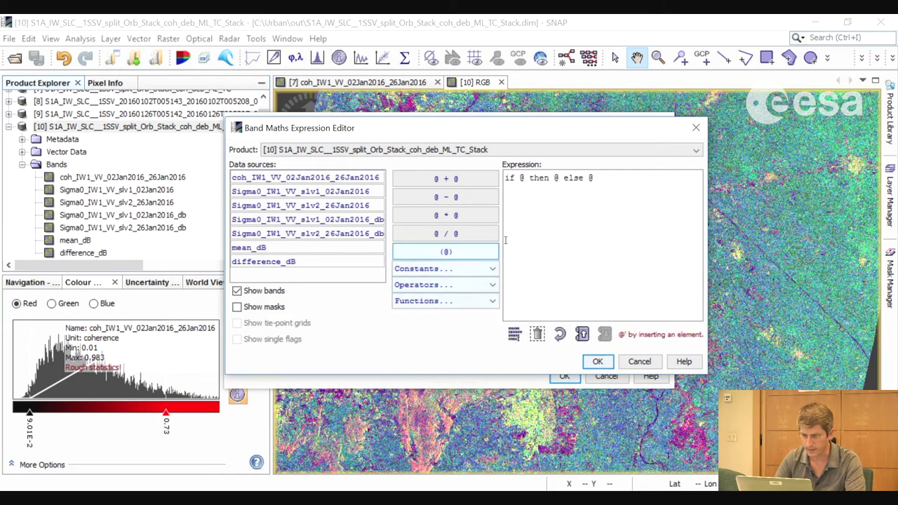
double_click(523, 177)
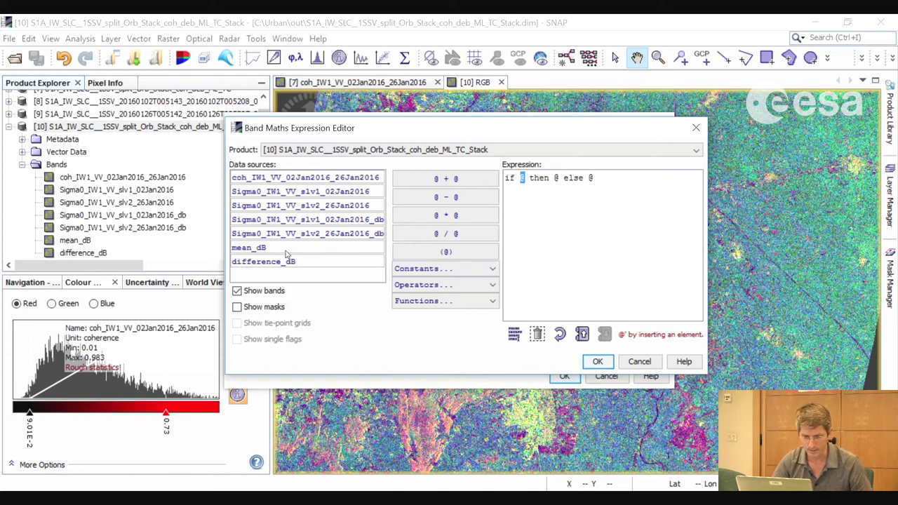
click(261, 249)
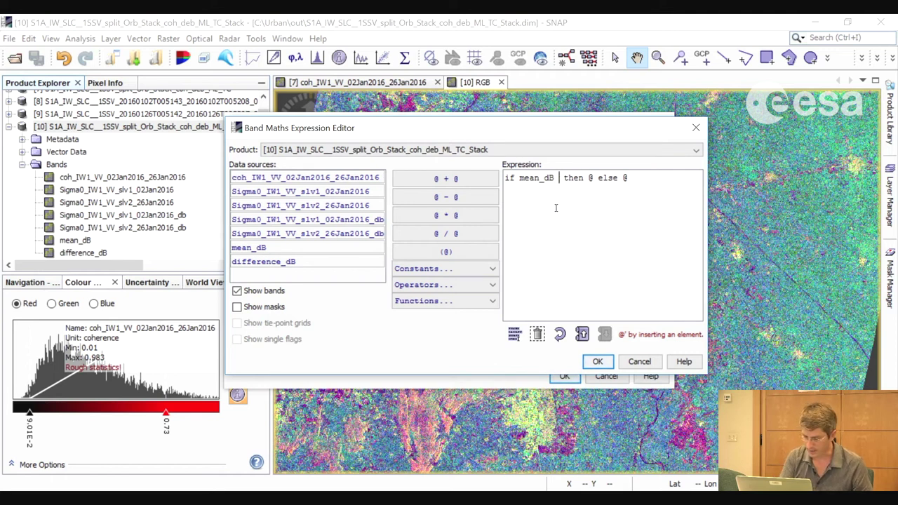
text(>)
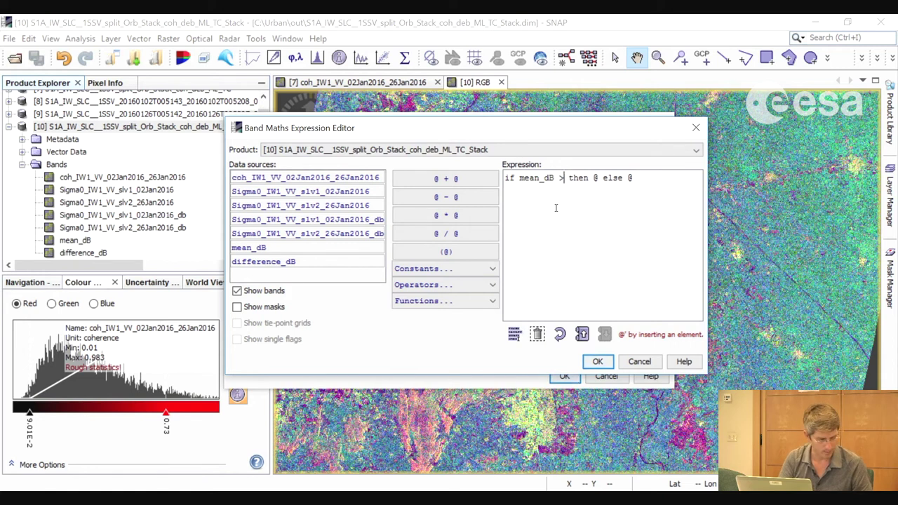
text( -10)
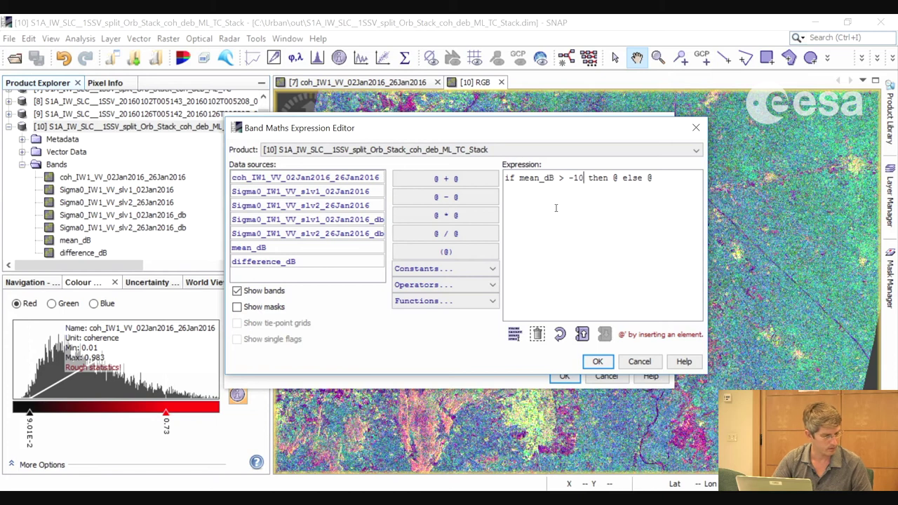
Extend the condition with "and coh_IW1_VV_02Jan2016_26Jan2016" and remove the leftover then and else keywords from the expression.
text( and)
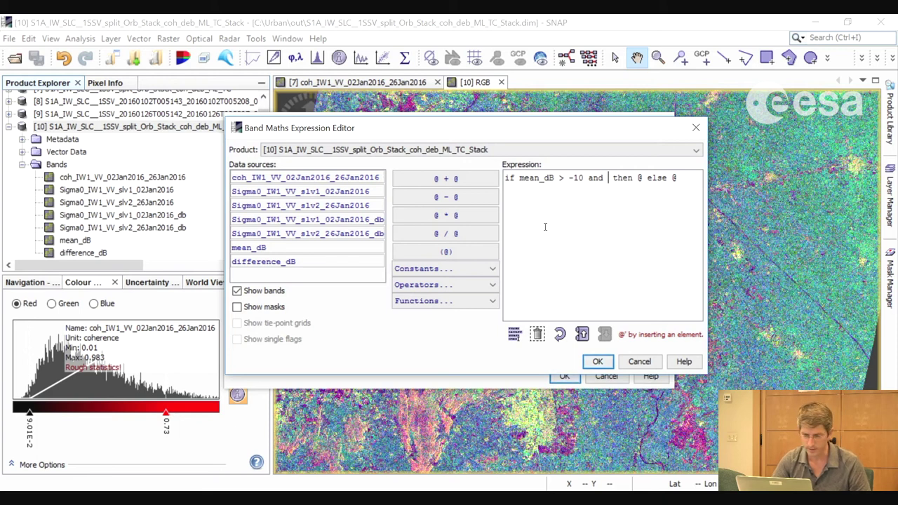
click(281, 178)
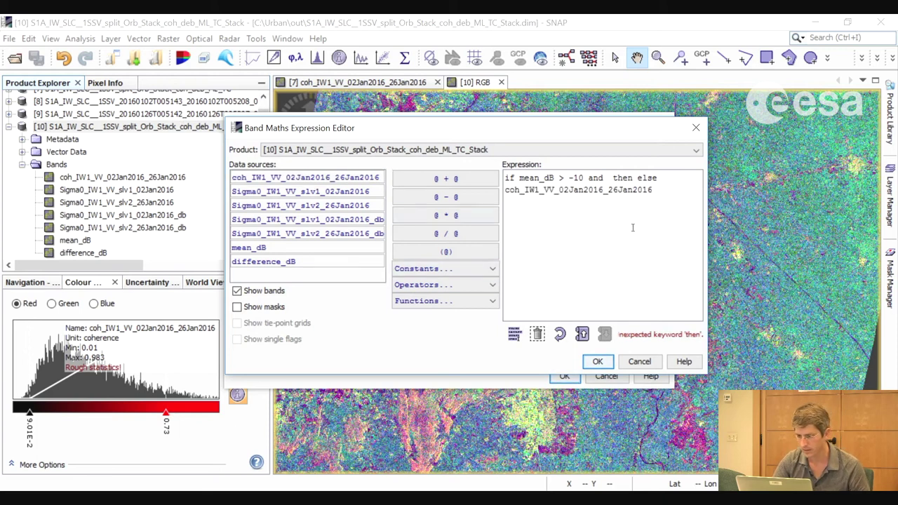
drag(634, 177, 611, 177)
key(BackSpace)
key(BackSpace)
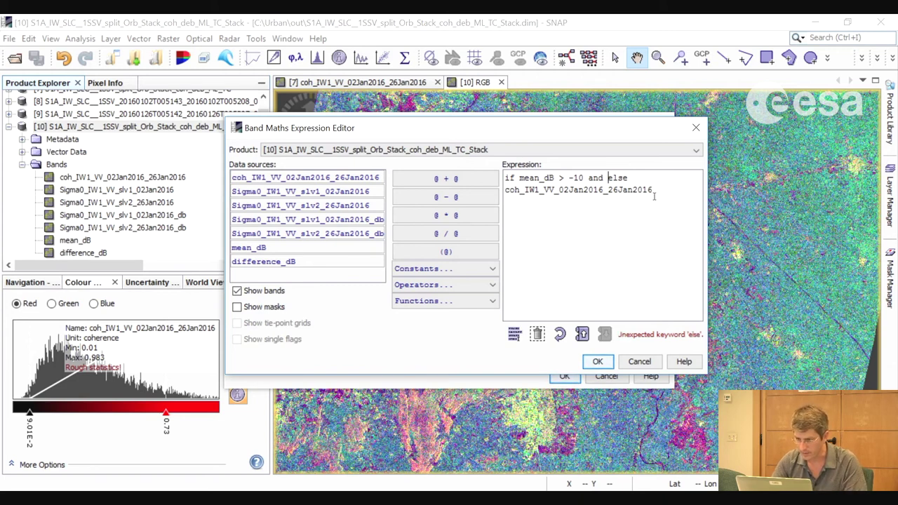
drag(608, 177, 631, 177)
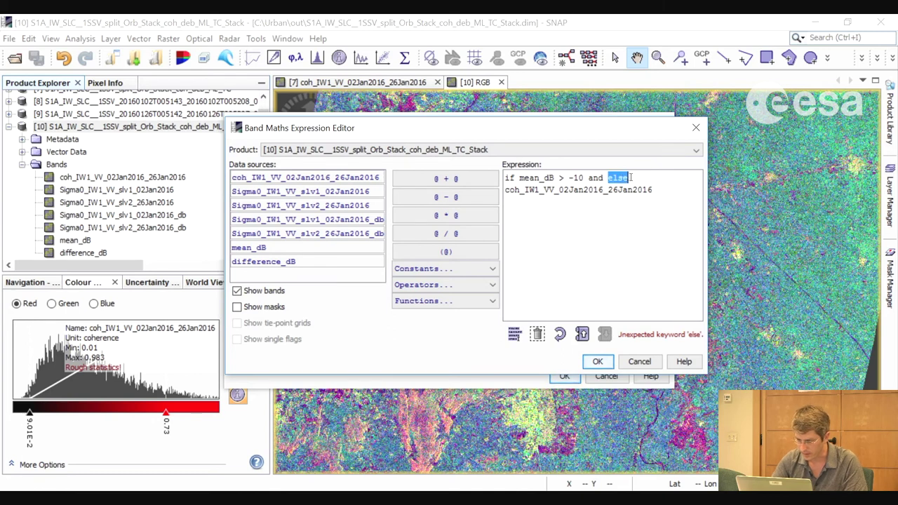
key(BackSpace)
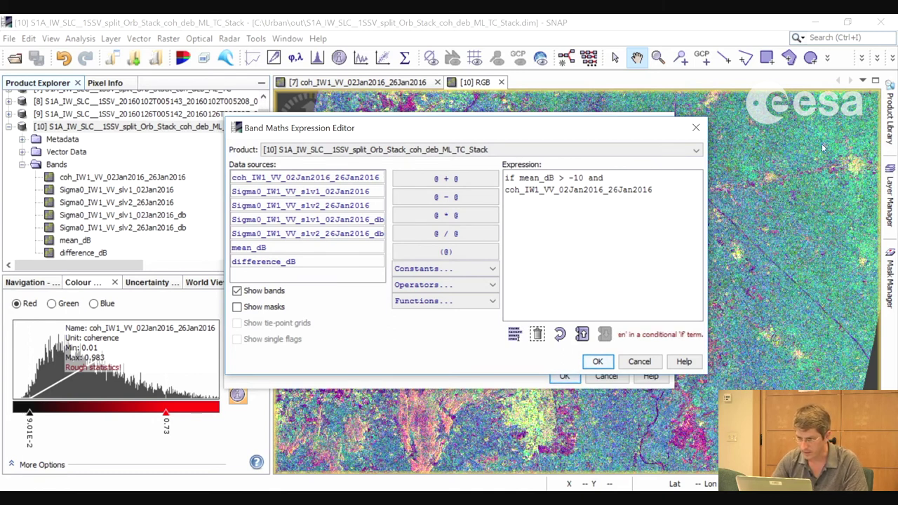
Require the coherence band in the condition to be > 0.6, with the comparison evenly spaced.
click(659, 188)
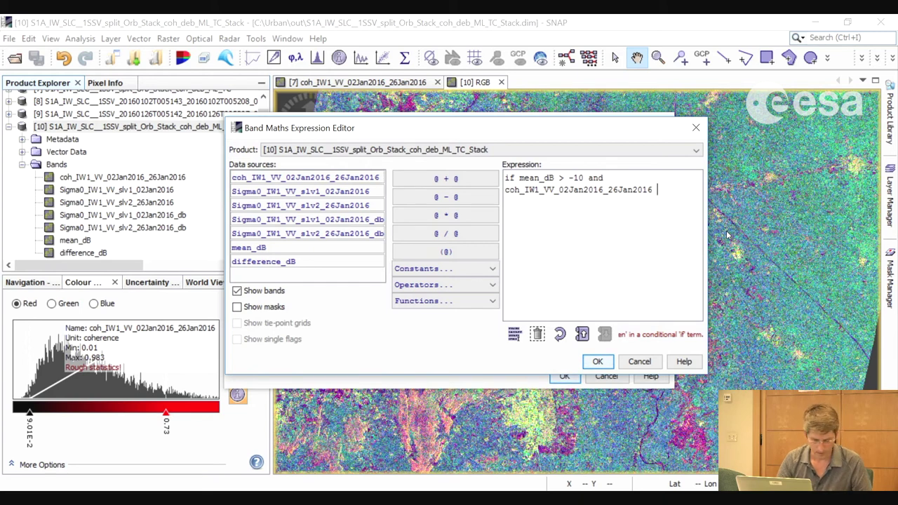
text(>)
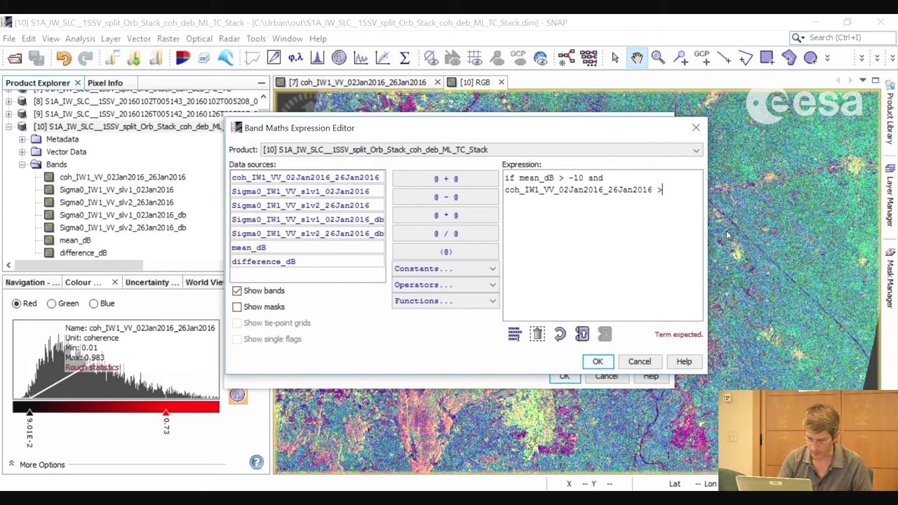
text(0.6)
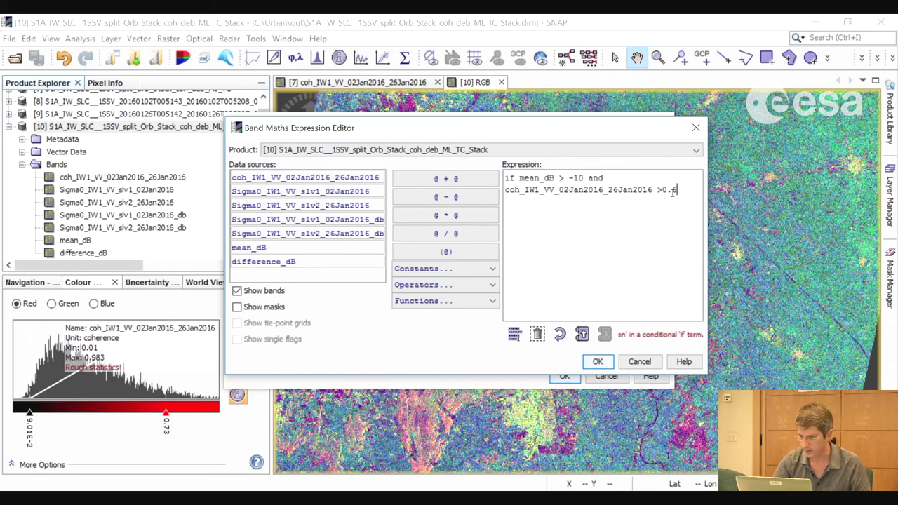
key(Left)
key(Left)
key(Left)
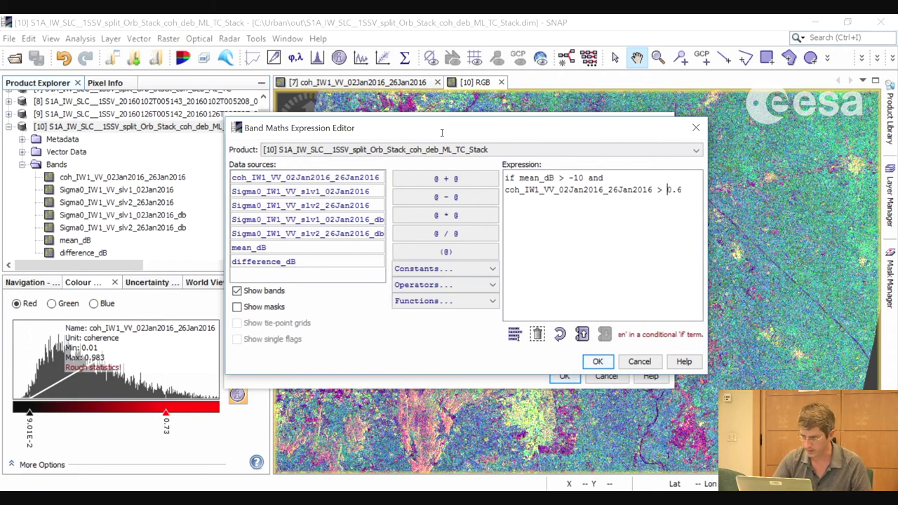
click(693, 189)
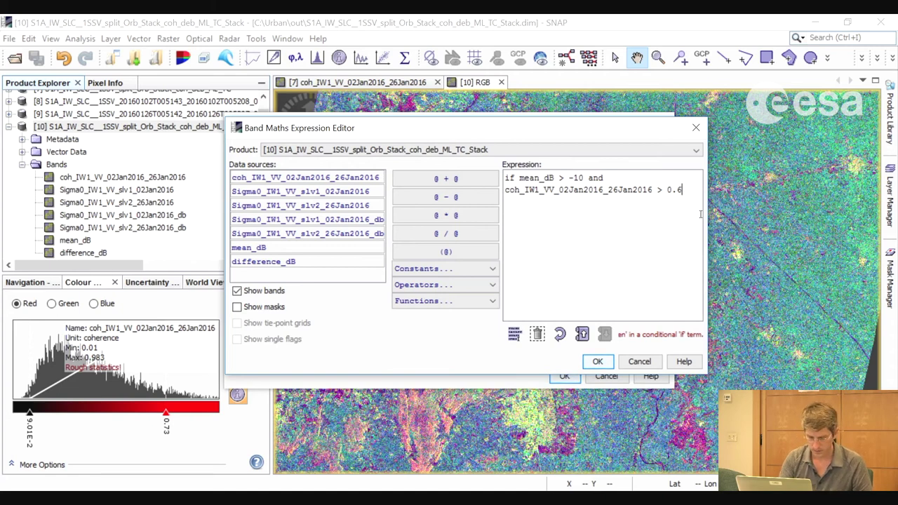
Complete the expression with "then 1 else 0" and create the urban_footprint band.
text(then)
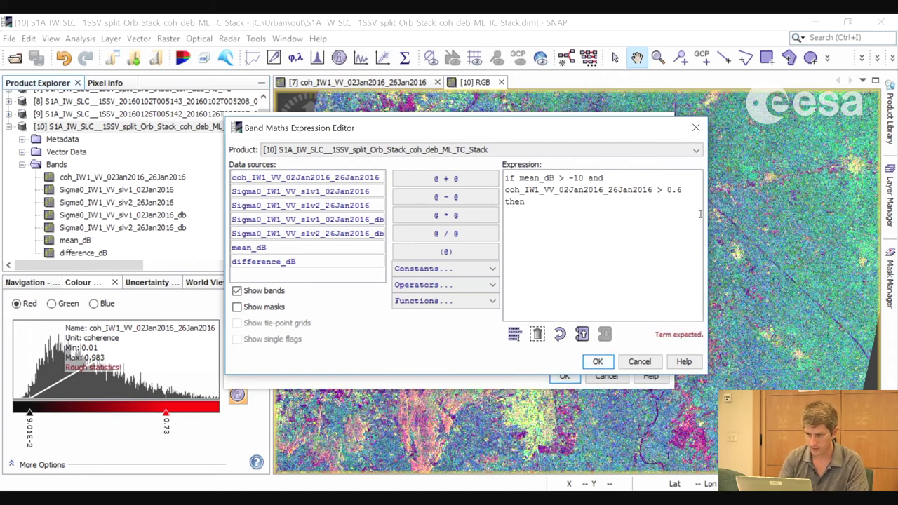
text( 1)
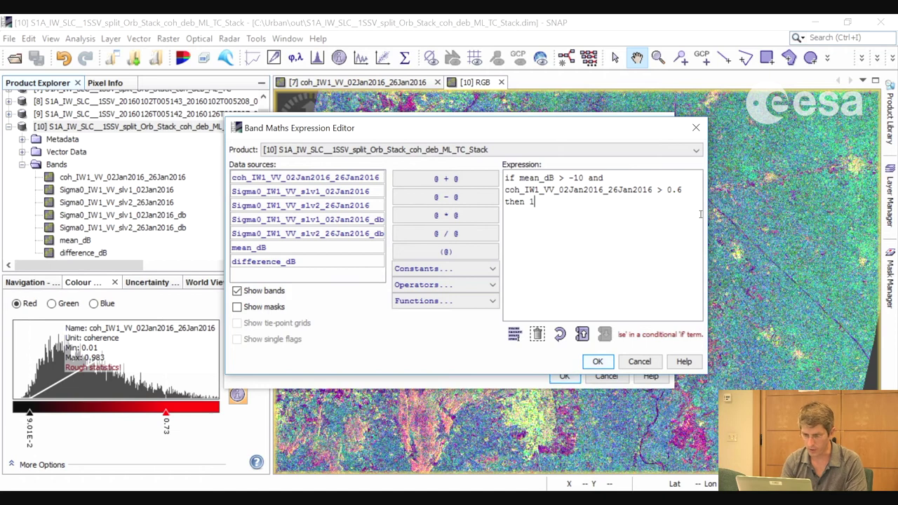
text( else 0)
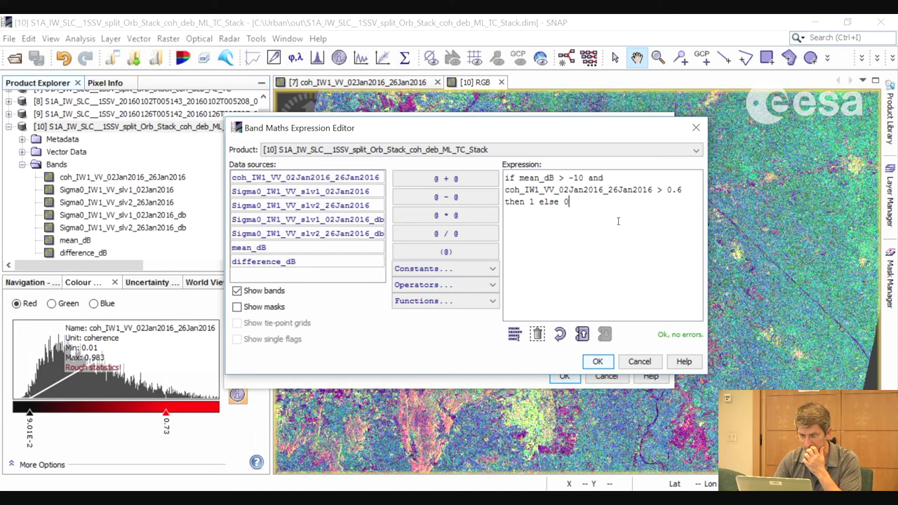
click(597, 361)
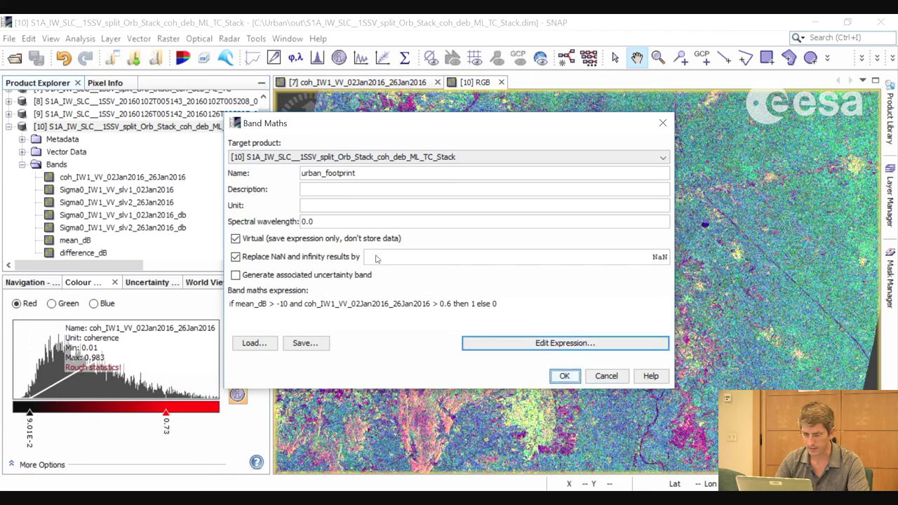
key(Return)
Inspect the urban_footprint image, close the coherence view, and tile the RGB and urban_footprint views evenly.
scroll(645, 351, up, 3)
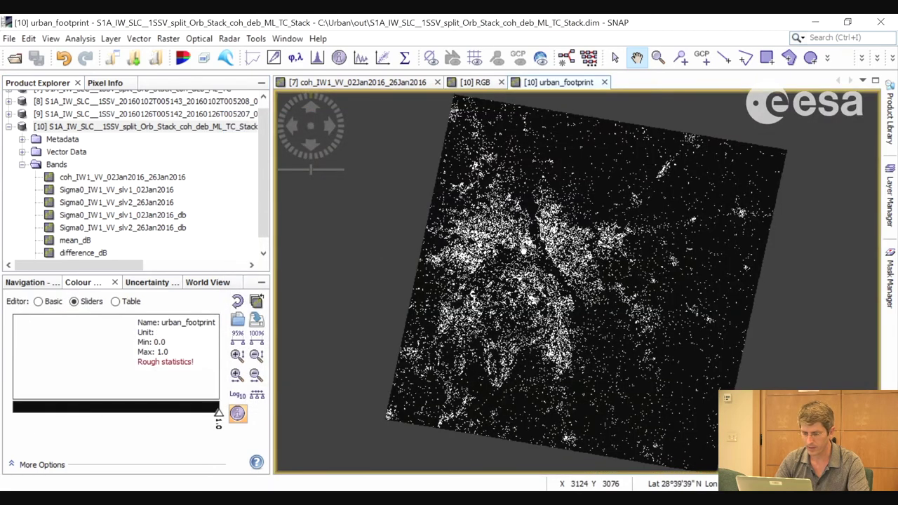
scroll(645, 351, up, 4)
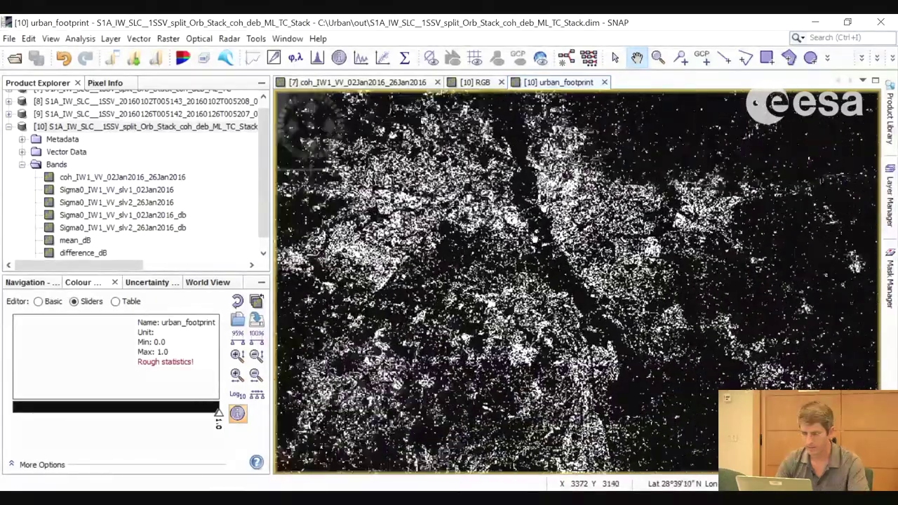
scroll(540, 288, down, 4)
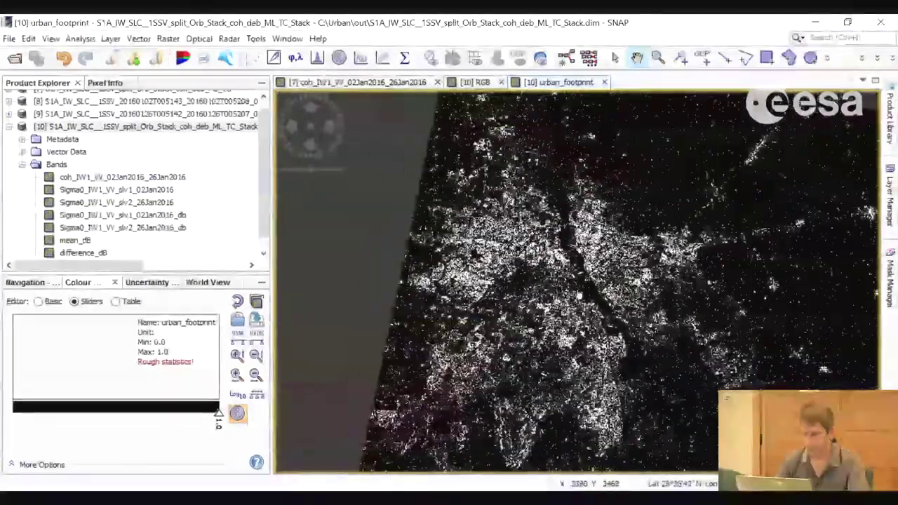
scroll(540, 287, down, 2)
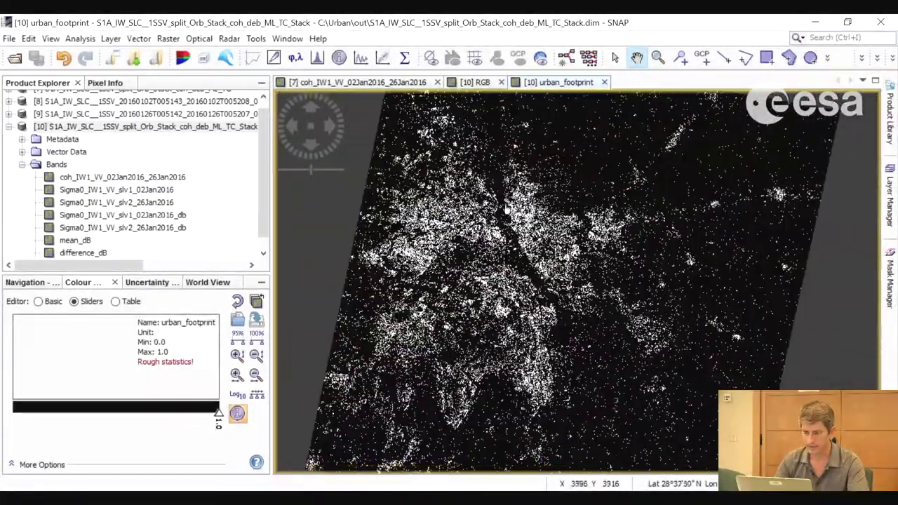
click(471, 82)
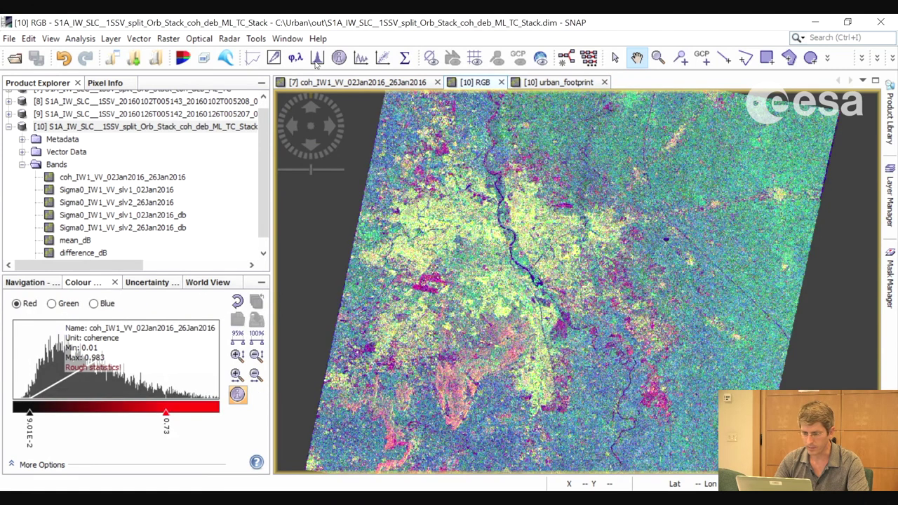
click(437, 82)
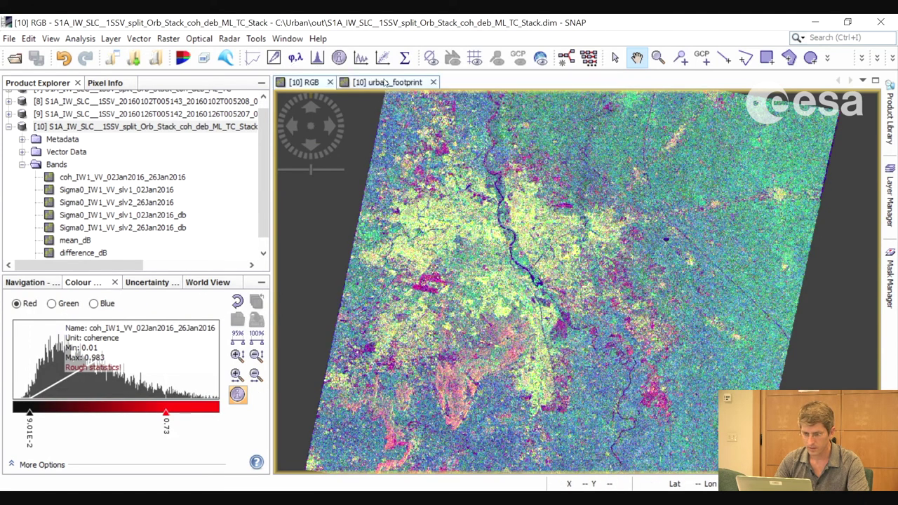
click(288, 38)
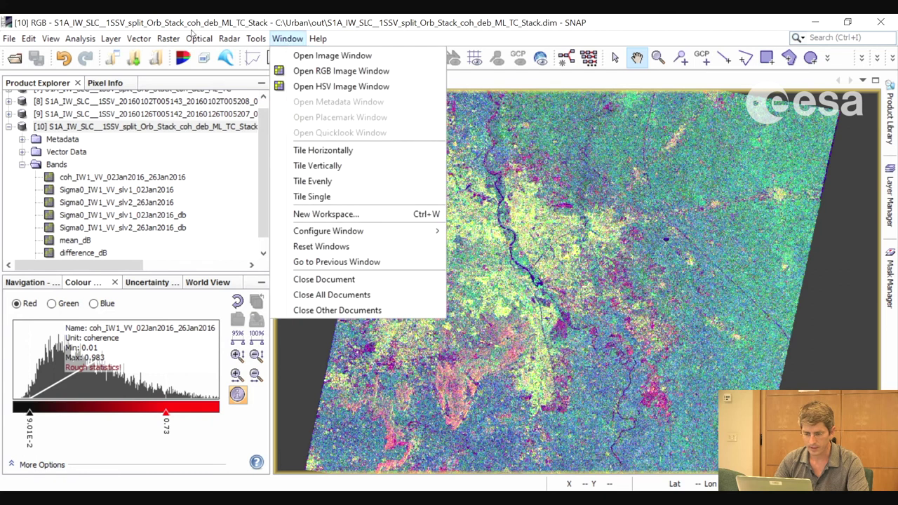
click(325, 182)
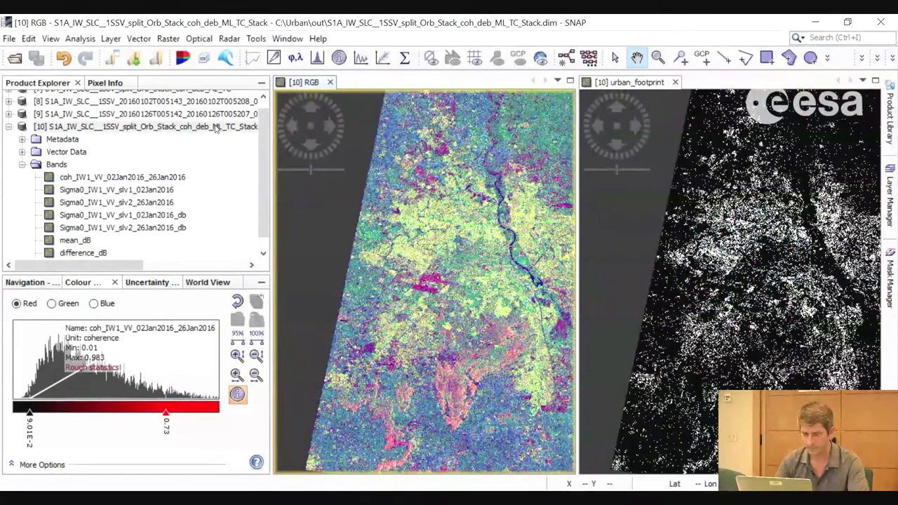
Compare the city and river area in the tiled RGB and urban_footprint views at several zoom levels.
click(30, 287)
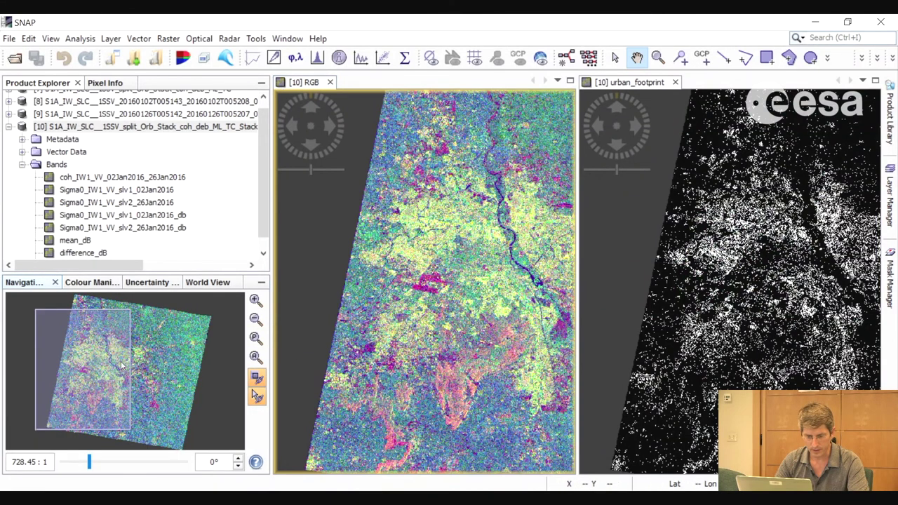
click(259, 379)
drag(545, 299, 455, 275)
scroll(454, 275, up, 5)
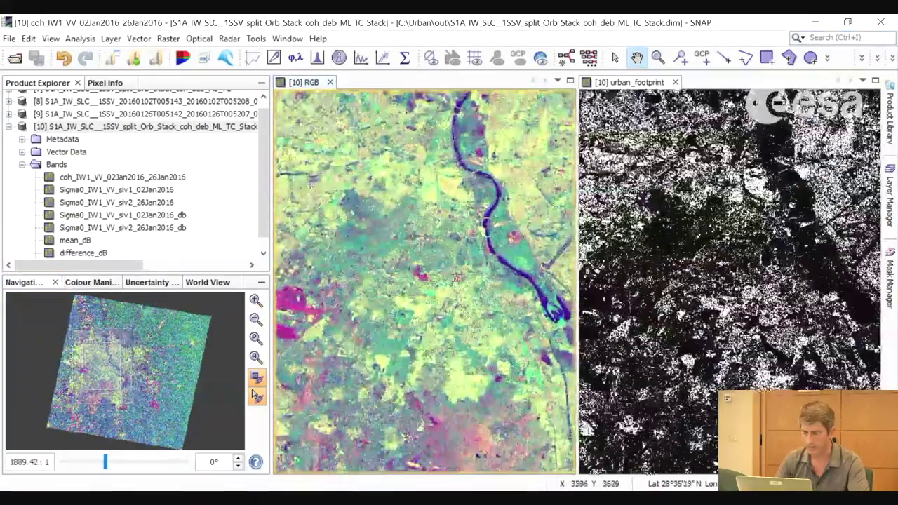
scroll(454, 275, up, 2)
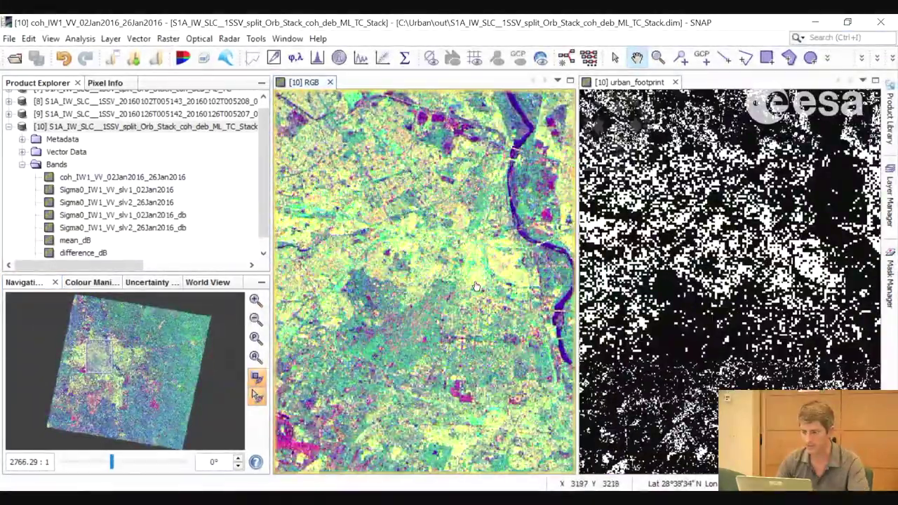
scroll(475, 287, down, 5)
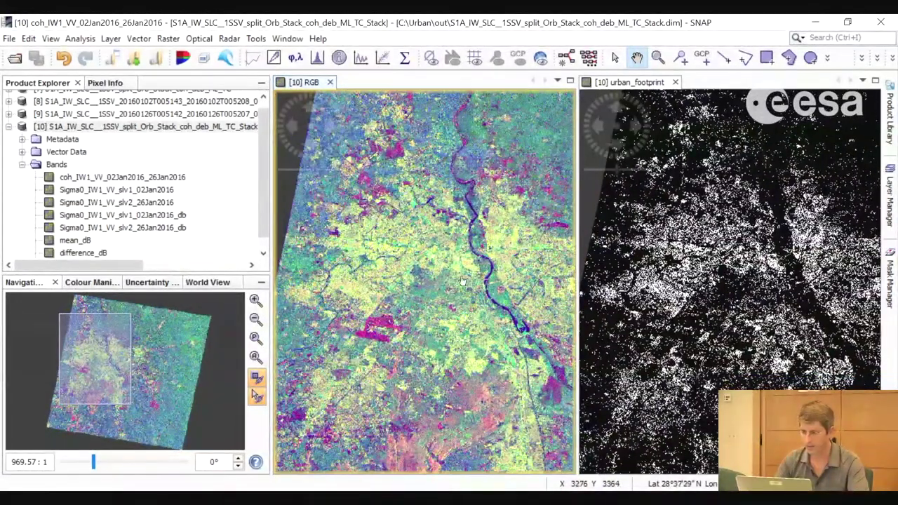
Close the urban_footprint view and add the urban_footprint band as an image layer on top of the RGB composite.
click(675, 82)
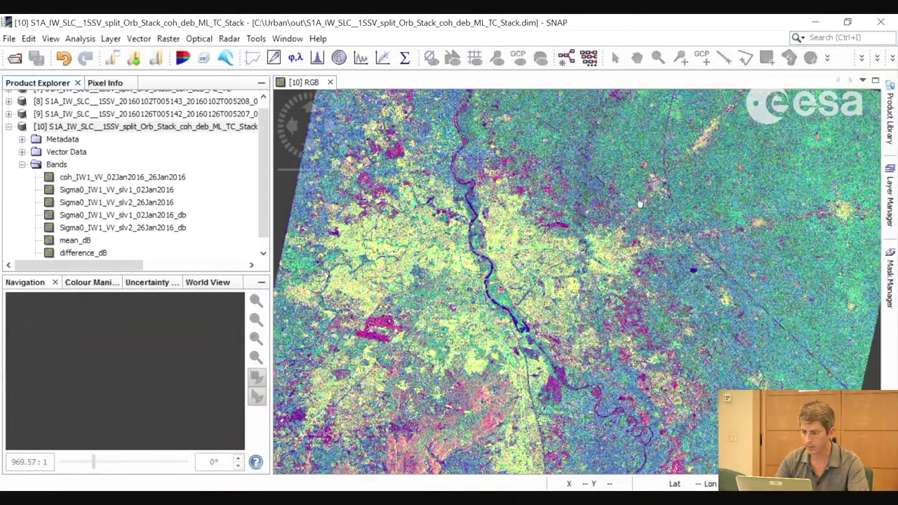
click(888, 203)
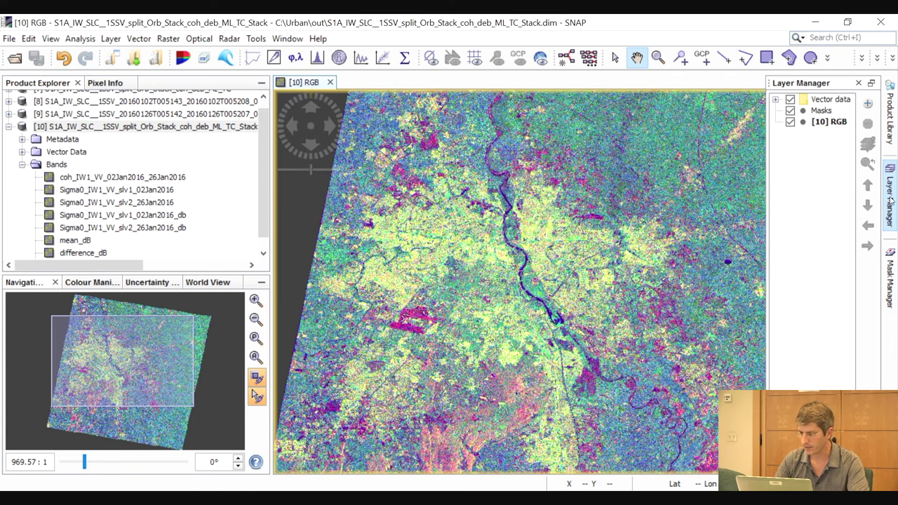
click(868, 104)
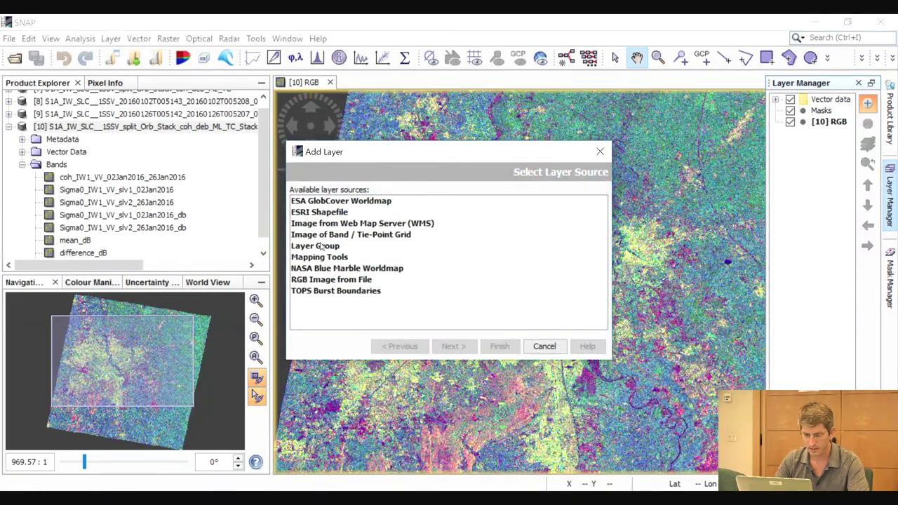
click(329, 234)
click(453, 346)
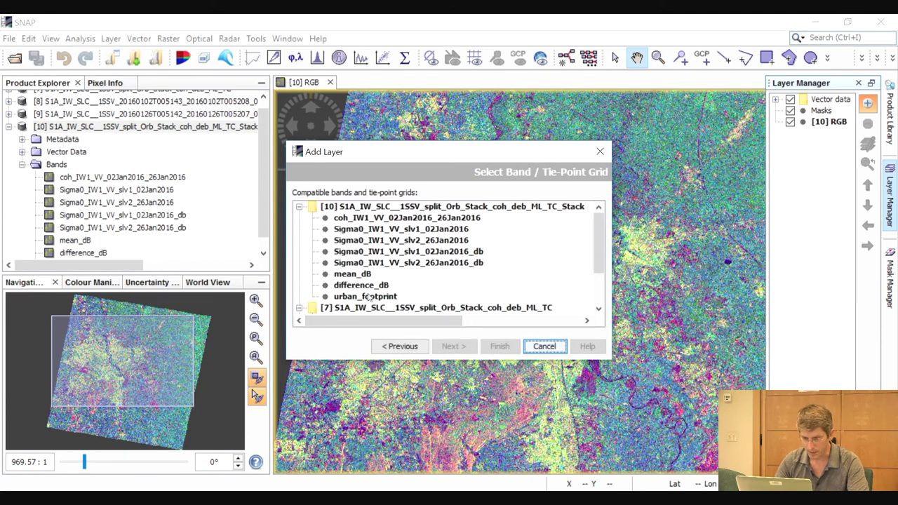
click(365, 296)
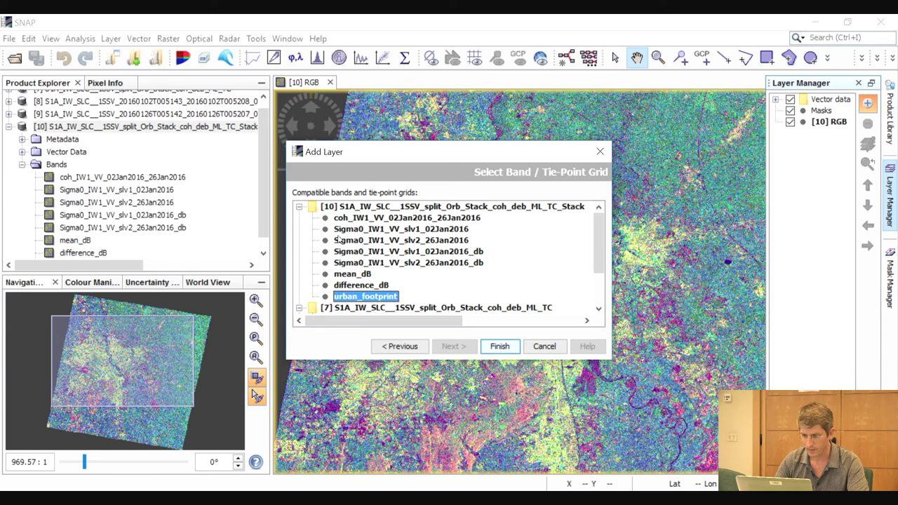
click(499, 345)
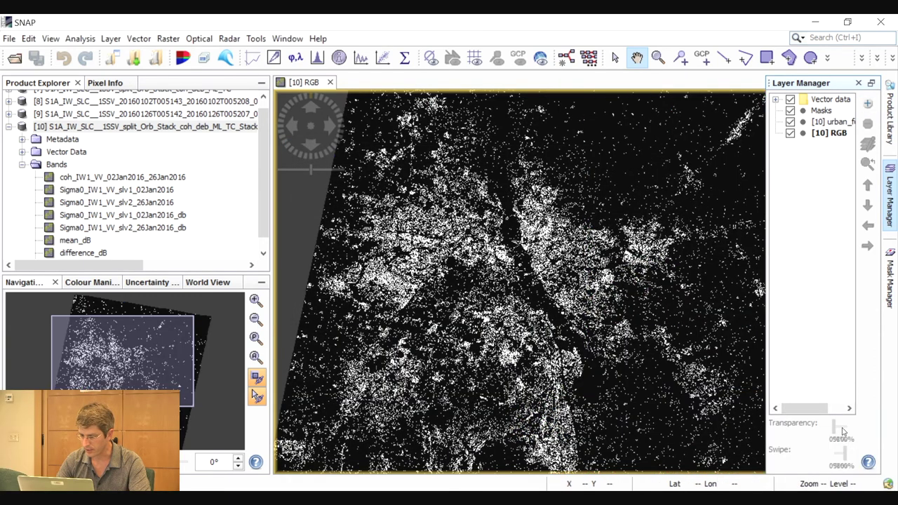
Adjust the transparency of the urban_footprint layer over the RGB composite.
click(833, 121)
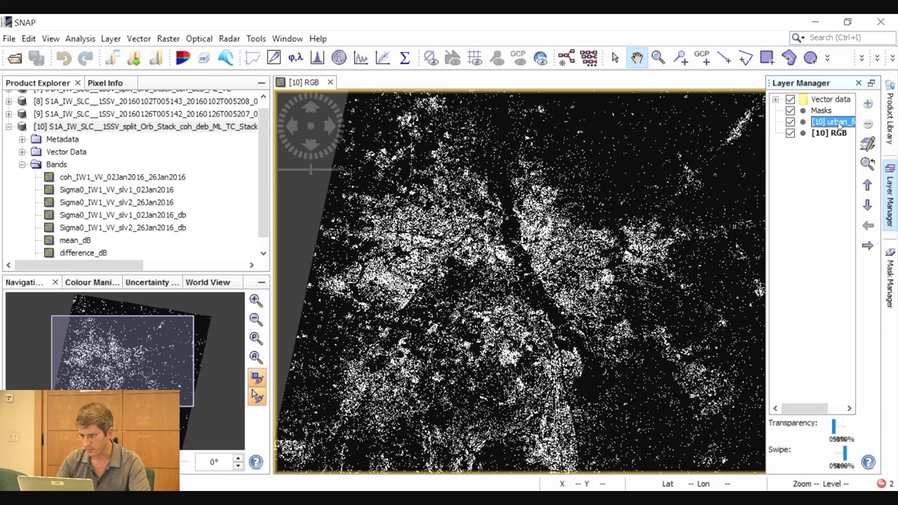
mouse_move(835, 429)
mouse_down()
mouse_move(867, 432)
mouse_move(829, 430)
mouse_up()
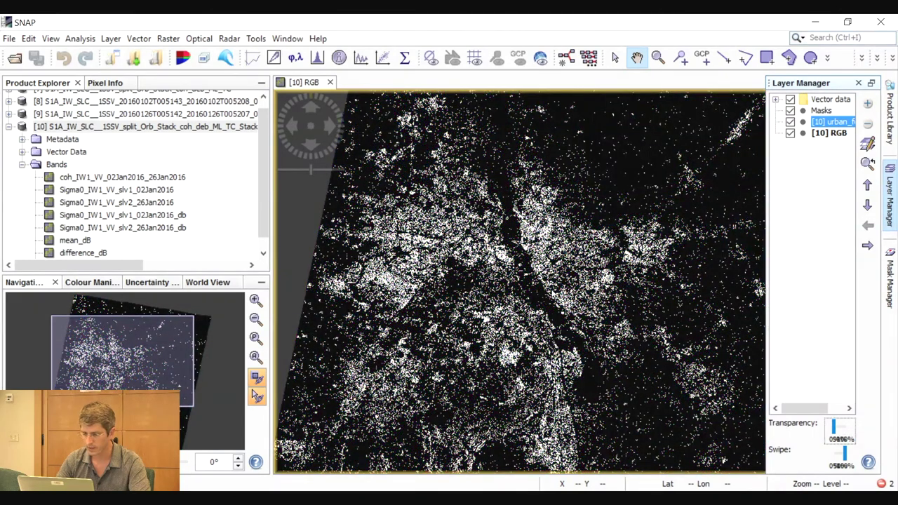